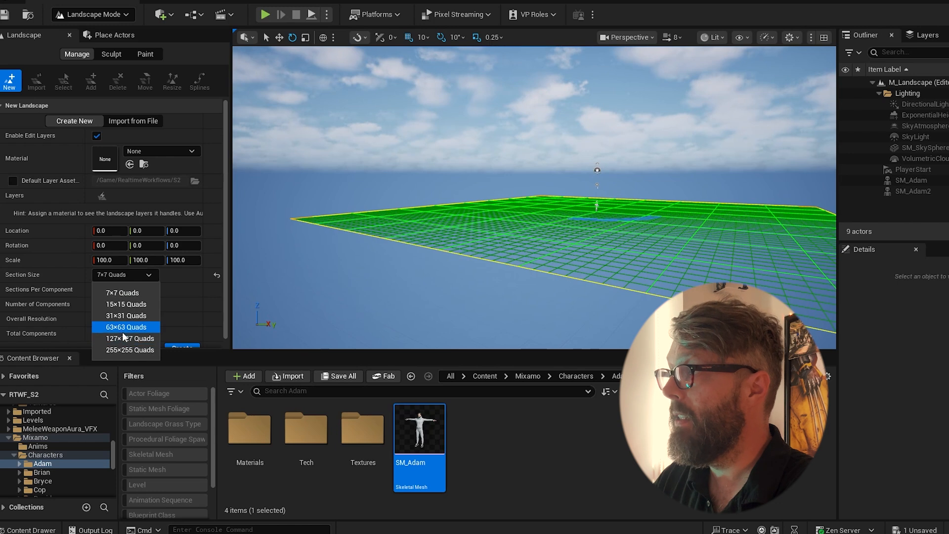
Step: Set the new landscape's section size to 7×7 quads and its number of components to 1 × 1
{"action": "left_click", "coordinate": [127, 294]}
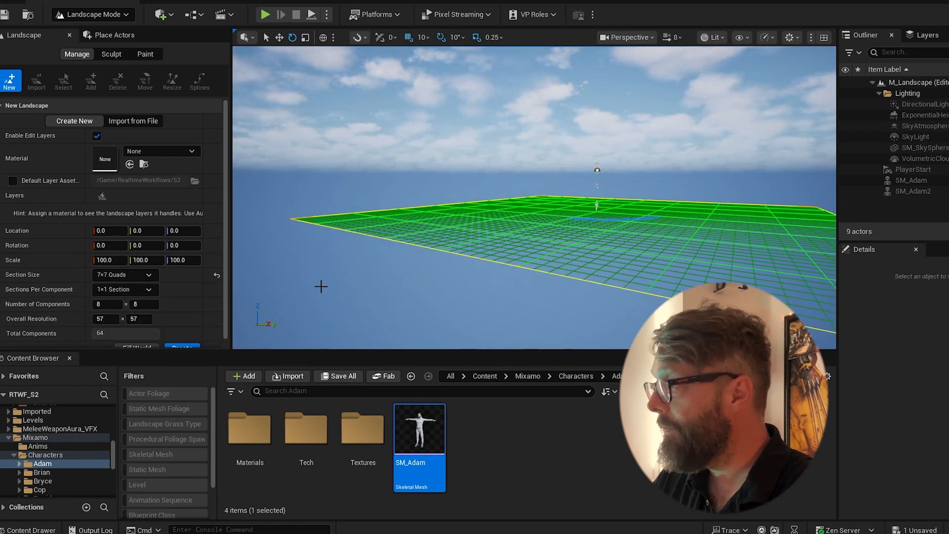
{"action": "left_click_drag", "start_coordinate": [115, 305], "coordinate": [97, 305]}
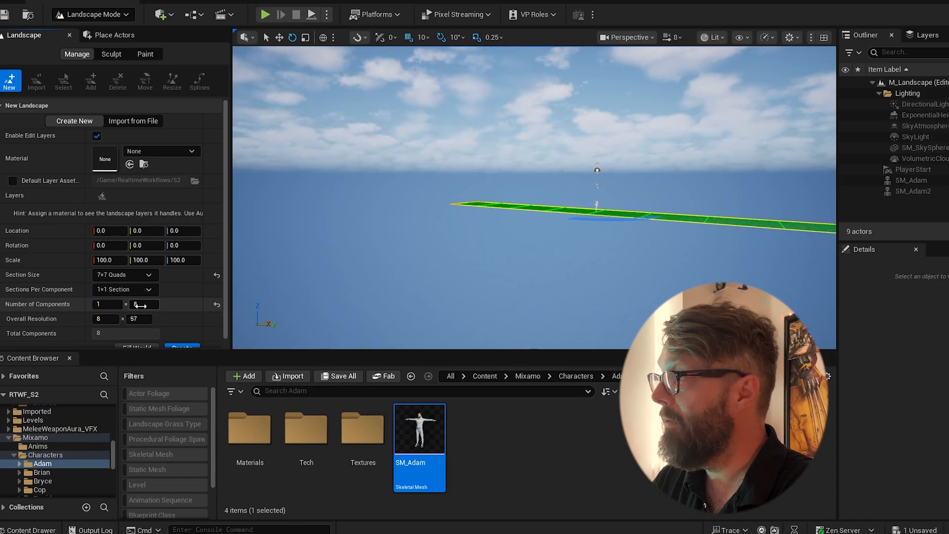
{"action": "key", "text": "w"}
{"action": "right_click_drag", "start_coordinate": [493, 181], "coordinate": [494, 185]}
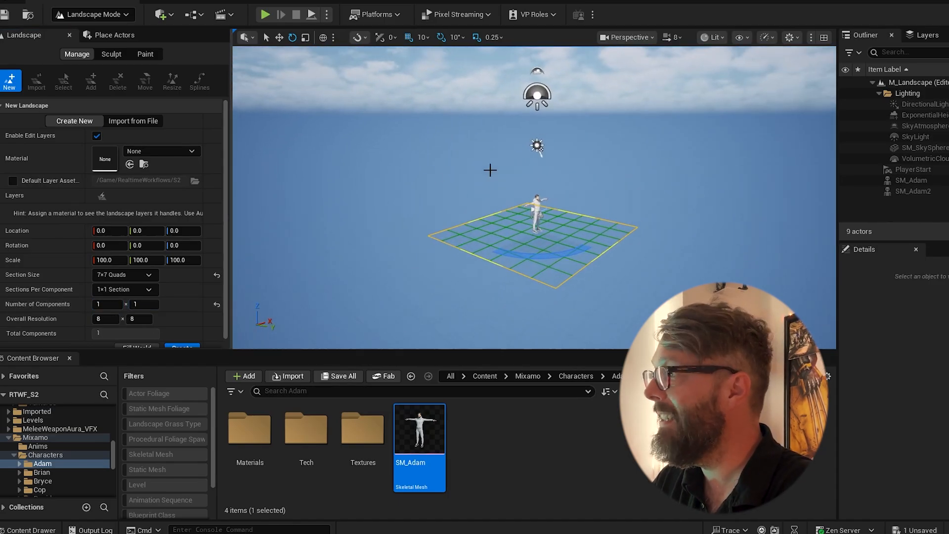
{"action": "left_click", "coordinate": [243, 242]}
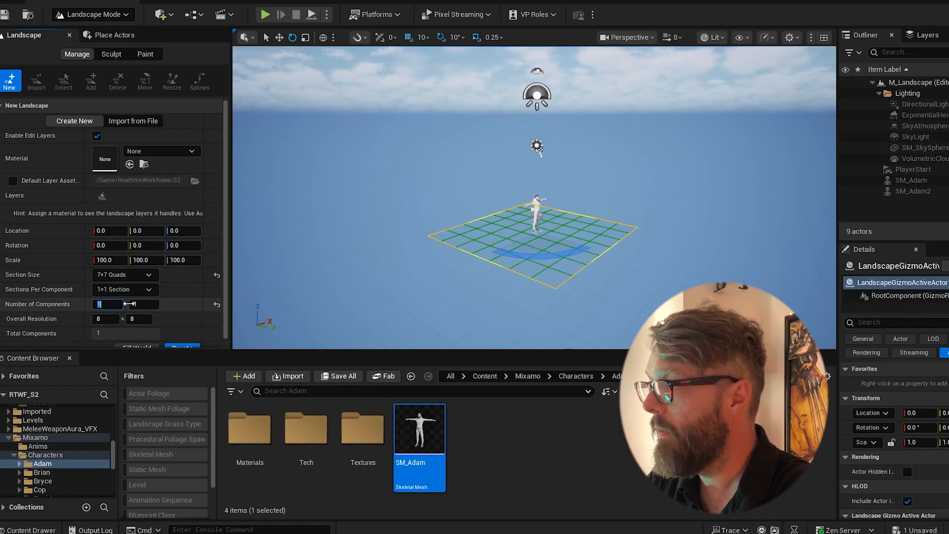
Step: Set the number of components to 8 × 8 and create the landscape
{"action": "type", "text": "8"}
{"action": "key", "text": "Tab"}
{"action": "type", "text": "8"}
{"action": "key", "text": "Tab"}
{"action": "mouse_move", "coordinate": [681, 209]}
{"action": "right_mouse_down"}
{"action": "mouse_move", "coordinate": [763, 226]}
{"action": "mouse_move", "coordinate": [716, 218]}
{"action": "right_mouse_up"}
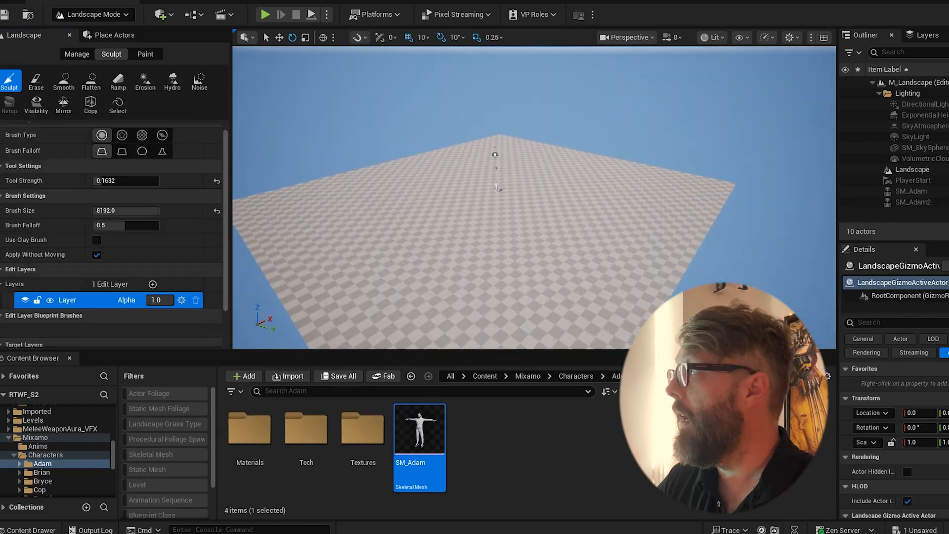
Step: Reset the sculpt brush size to 2048 and raise hills along the far edges of the landscape
{"action": "right_click_drag", "start_coordinate": [533, 198], "coordinate": [517, 189]}
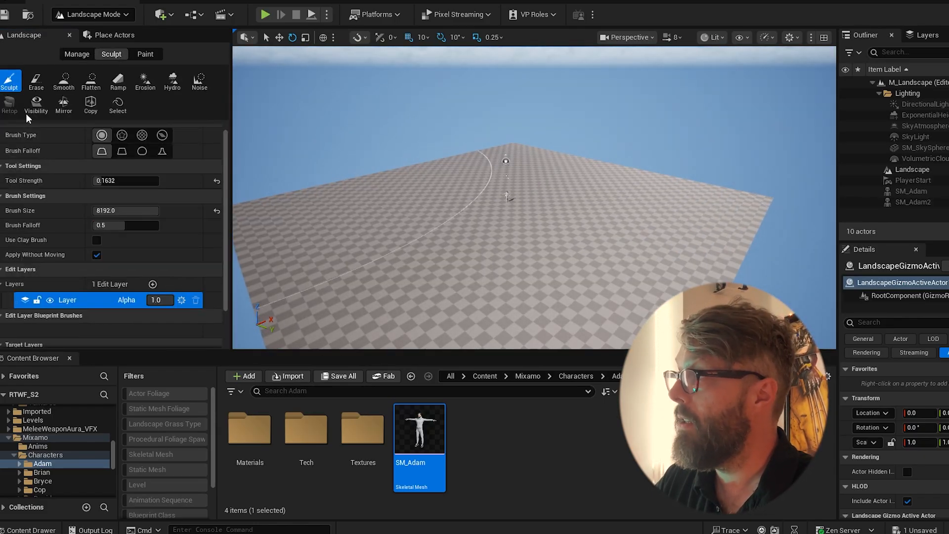
{"action": "left_click", "coordinate": [162, 150]}
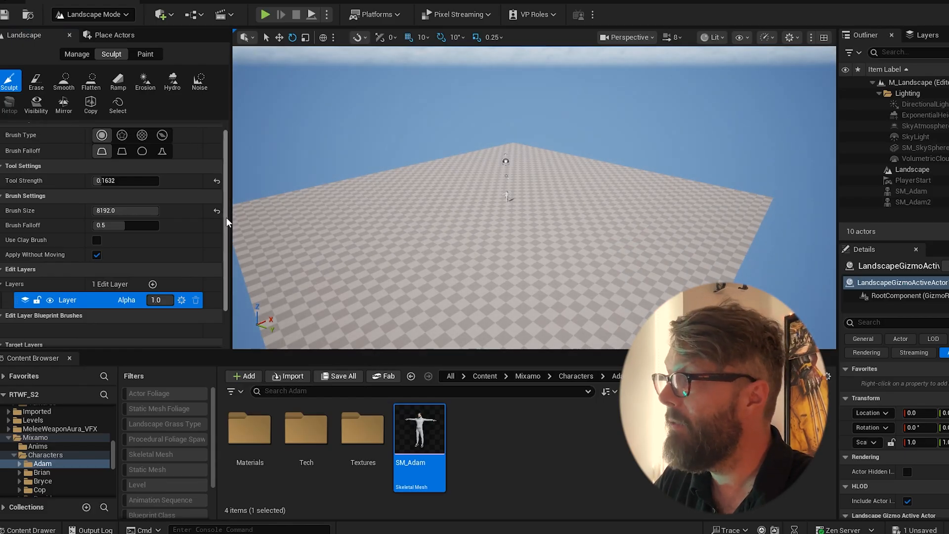
{"action": "scroll", "coordinate": [224, 238], "scroll_direction": "up", "scroll_amount": 1}
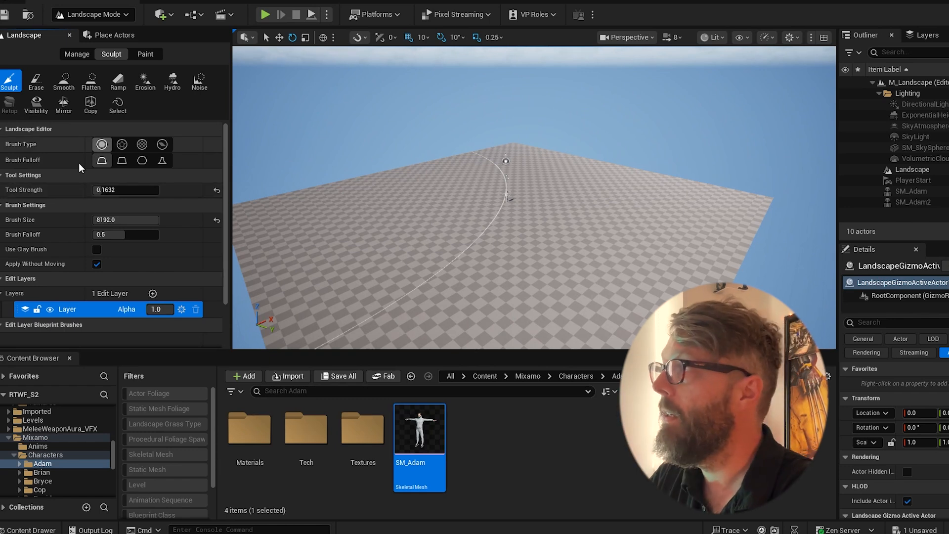
{"action": "left_click", "coordinate": [217, 219]}
{"action": "left_click_drag", "start_coordinate": [548, 144], "coordinate": [701, 176]}
{"action": "mouse_move", "coordinate": [457, 149]}
{"action": "left_mouse_down"}
{"action": "mouse_move", "coordinate": [337, 176]}
{"action": "mouse_move", "coordinate": [334, 187]}
{"action": "left_mouse_up"}
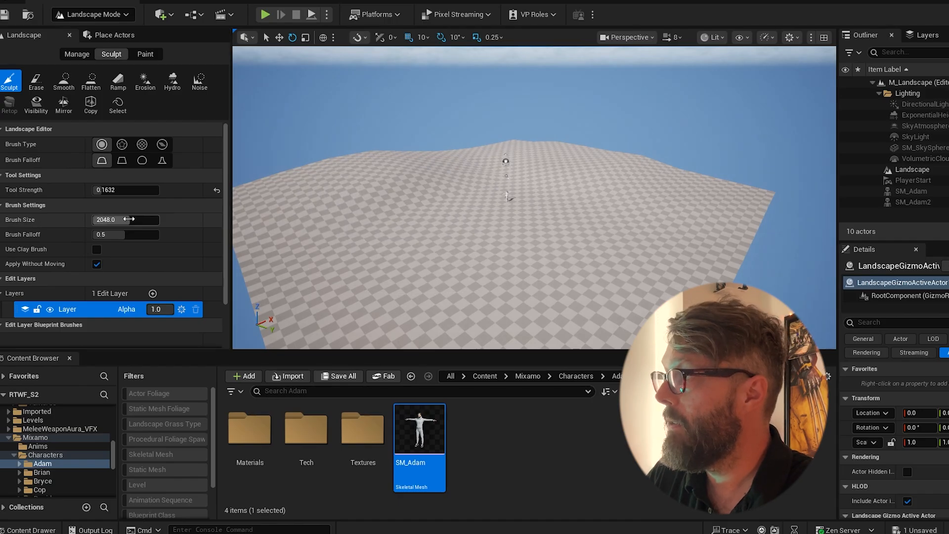
Step: Reduce the brush size to about 1230 and sculpt additional hills around the landscape's edges
{"action": "left_click_drag", "start_coordinate": [106, 220], "coordinate": [118, 220]}
{"action": "left_click_drag", "start_coordinate": [263, 170], "coordinate": [317, 169]}
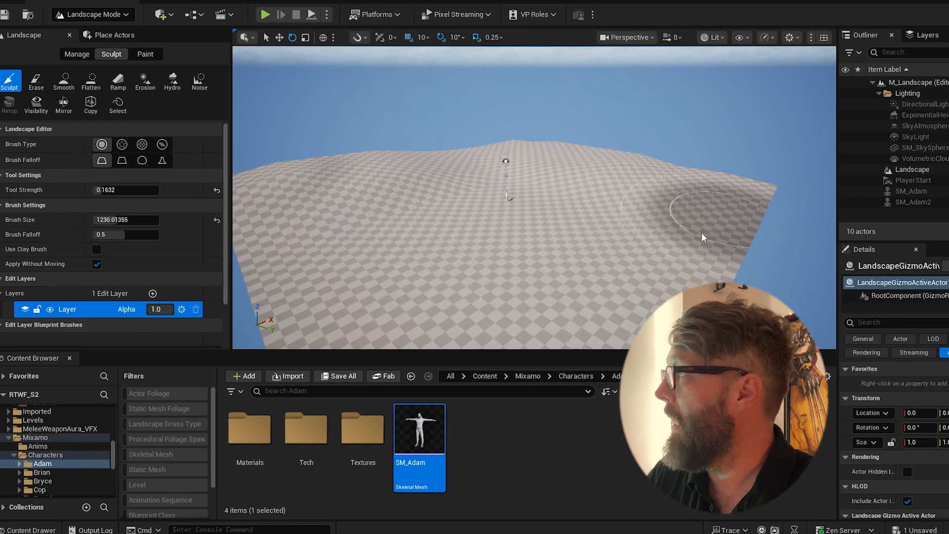
{"action": "right_click_drag", "start_coordinate": [338, 311], "coordinate": [504, 341]}
{"action": "right_click_drag", "start_coordinate": [692, 105], "coordinate": [739, 116]}
{"action": "mouse_move", "coordinate": [650, 100]}
{"action": "right_mouse_down"}
{"action": "mouse_move", "coordinate": [628, 99]}
{"action": "mouse_move", "coordinate": [656, 106]}
{"action": "mouse_move", "coordinate": [618, 199]}
{"action": "right_mouse_up"}
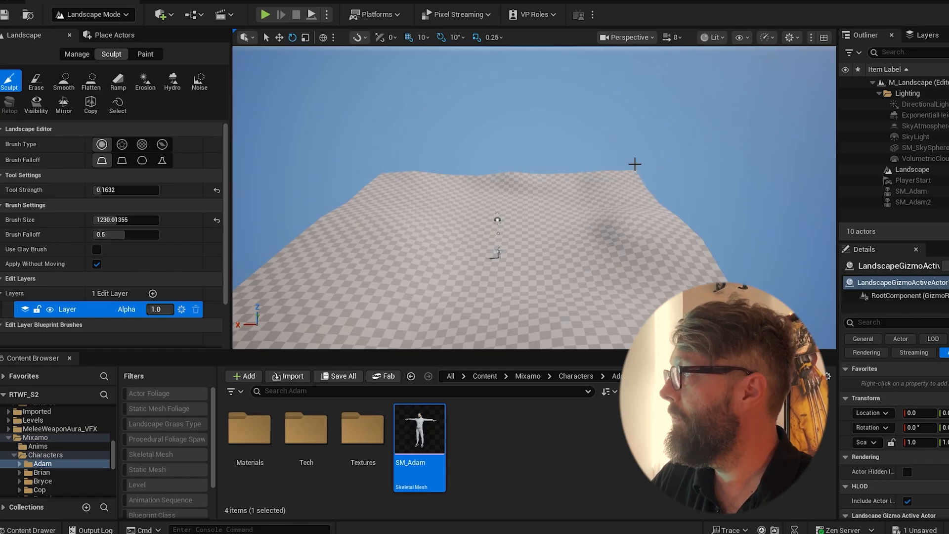
{"action": "mouse_move", "coordinate": [552, 115]}
{"action": "right_mouse_down"}
{"action": "mouse_move", "coordinate": [630, 171]}
{"action": "mouse_move", "coordinate": [762, 172]}
{"action": "mouse_move", "coordinate": [717, 156]}
{"action": "right_mouse_up"}
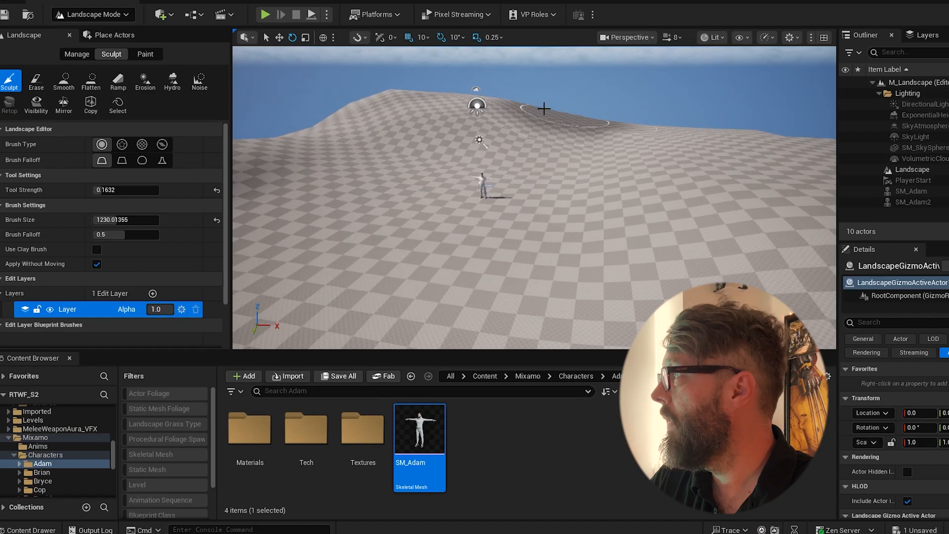
{"action": "right_click_drag", "start_coordinate": [444, 133], "coordinate": [373, 154]}
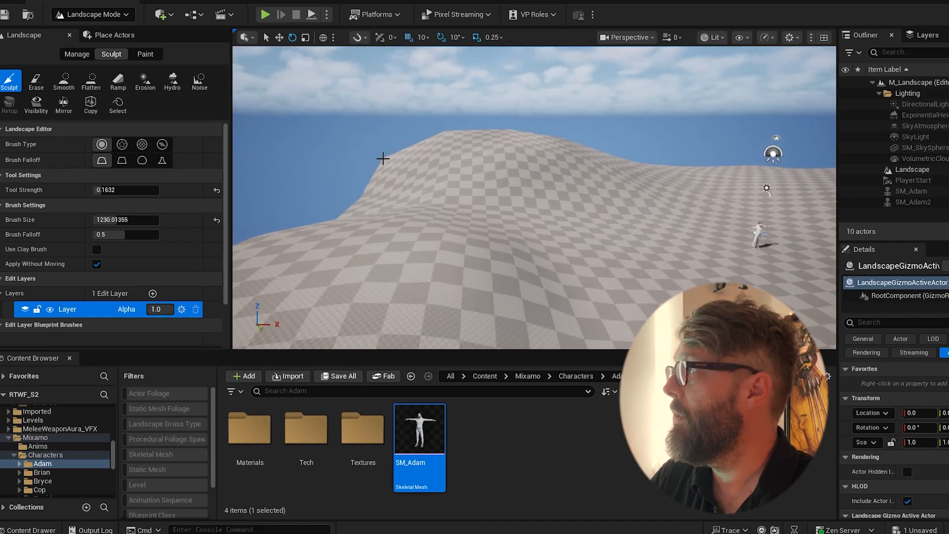
Step: Apply the Noise tool to the terrain and set tool strength 0.2592, noise scale about 66.8 and brush size about 1260
{"action": "left_click", "coordinate": [63, 80]}
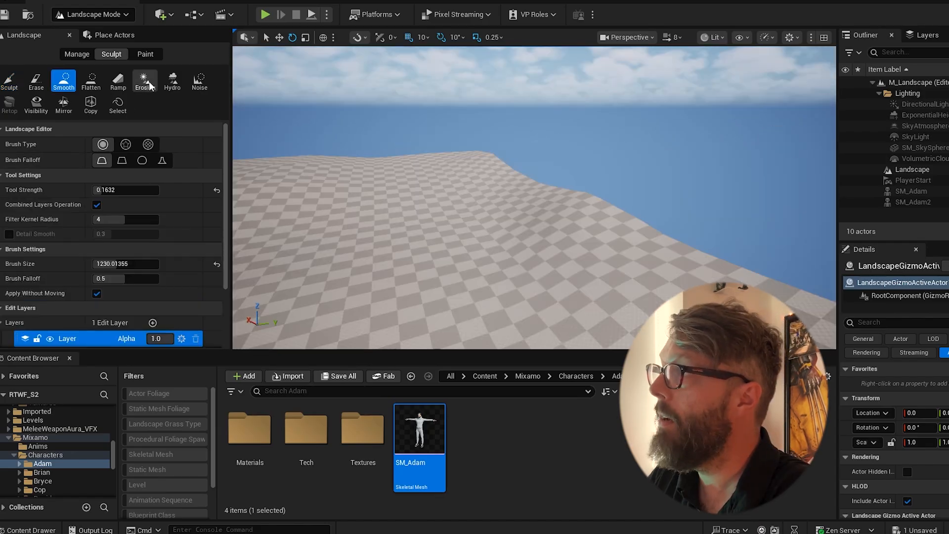
{"action": "left_click", "coordinate": [200, 80]}
{"action": "mouse_move", "coordinate": [396, 167]}
{"action": "right_mouse_down"}
{"action": "mouse_move", "coordinate": [386, 166]}
{"action": "mouse_move", "coordinate": [396, 167]}
{"action": "right_mouse_up"}
{"action": "left_click", "coordinate": [372, 203]}
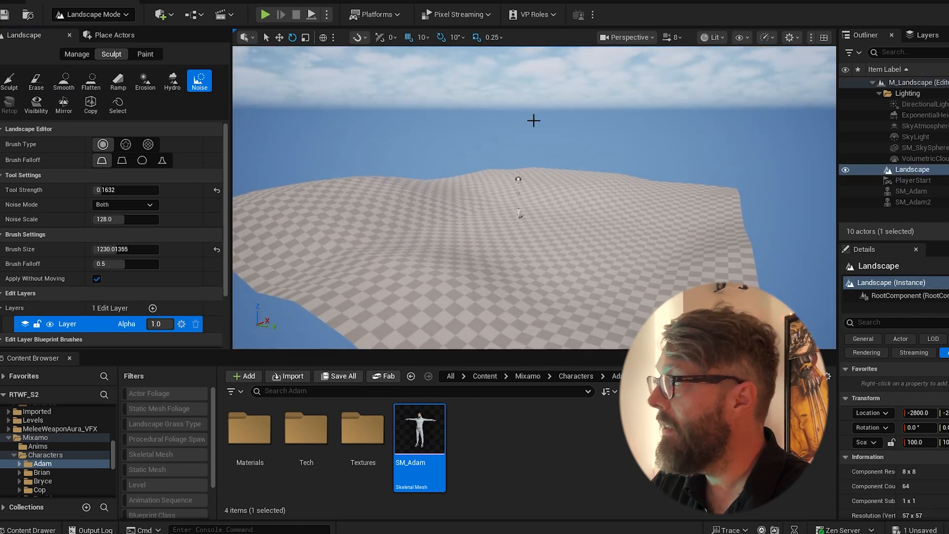
{"action": "mouse_move", "coordinate": [432, 140]}
{"action": "right_mouse_down"}
{"action": "mouse_move", "coordinate": [385, 142]}
{"action": "mouse_move", "coordinate": [432, 140]}
{"action": "right_mouse_up"}
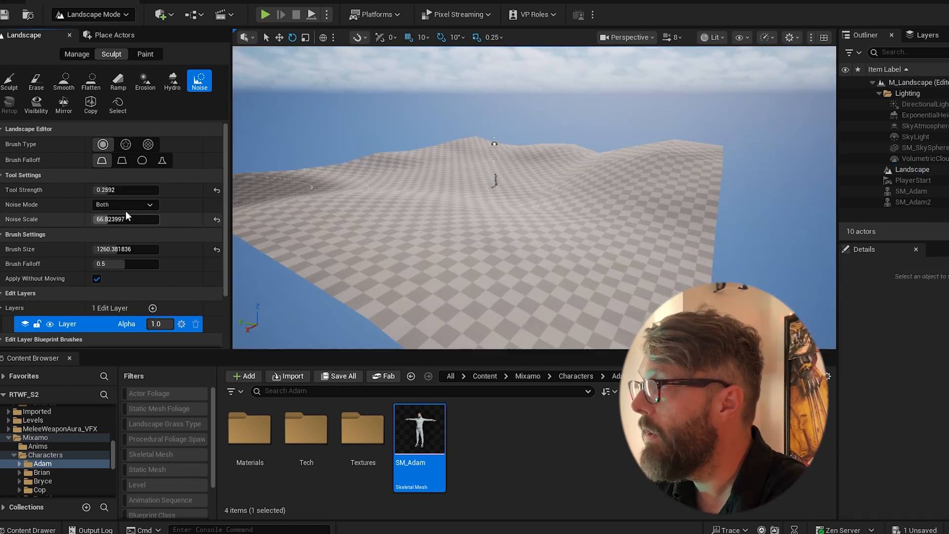
Step: Try applying noise across the whole landscape with a brush size of 8192, and undo it
{"action": "left_click_drag", "start_coordinate": [123, 248], "coordinate": [228, 239]}
{"action": "left_click_drag", "start_coordinate": [462, 202], "coordinate": [441, 195]}
{"action": "left_click", "coordinate": [450, 183]}
{"action": "mouse_move", "coordinate": [450, 183]}
{"action": "right_mouse_down"}
{"action": "mouse_move", "coordinate": [437, 184]}
{"action": "mouse_move", "coordinate": [517, 159]}
{"action": "right_mouse_up"}
{"action": "mouse_move", "coordinate": [603, 165]}
{"action": "right_mouse_down"}
{"action": "mouse_move", "coordinate": [544, 170]}
{"action": "mouse_move", "coordinate": [603, 165]}
{"action": "right_mouse_up"}
{"action": "right_click_drag", "start_coordinate": [426, 186], "coordinate": [499, 180]}
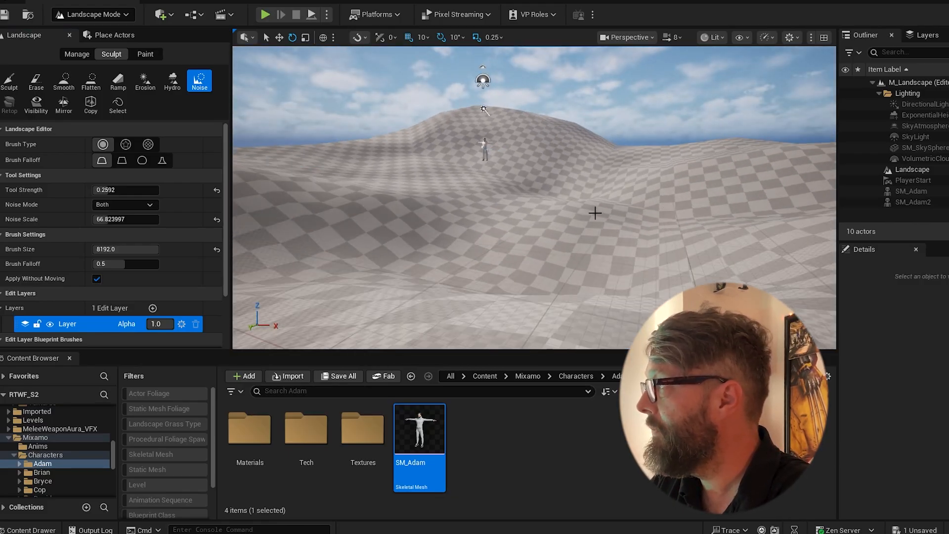
{"action": "scroll", "coordinate": [612, 213], "scroll_direction": "down", "scroll_amount": 8}
{"action": "scroll", "coordinate": [602, 176], "scroll_direction": "up", "scroll_amount": 5}
{"action": "scroll", "coordinate": [256, 204], "scroll_direction": "up", "scroll_amount": 4}
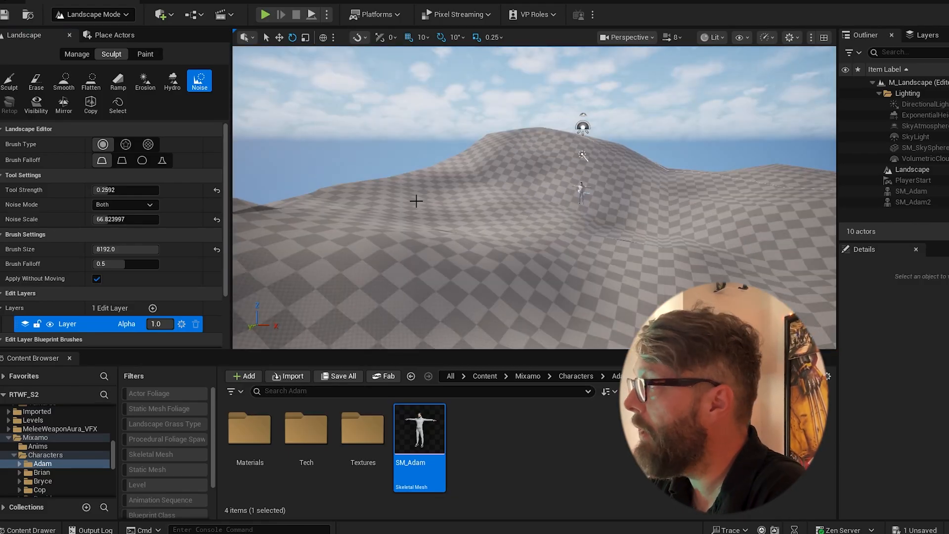
{"action": "key", "text": "ctrl+z"}
Step: Apply noise across the landscape with tool strength 0.1608, noise scale about 26 and brush size about 4340
{"action": "right_click_drag", "start_coordinate": [502, 175], "coordinate": [542, 197]}
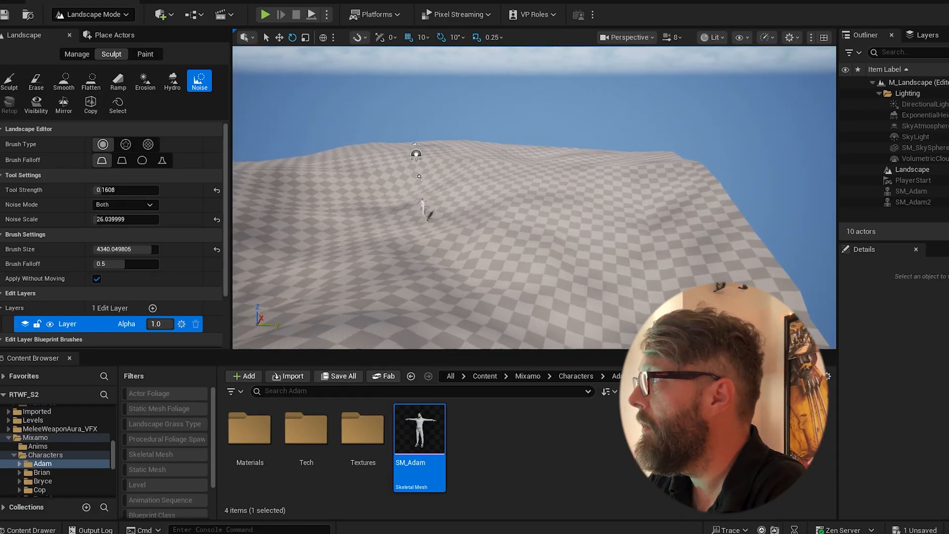
{"action": "mouse_move", "coordinate": [494, 198]}
{"action": "right_mouse_down"}
{"action": "mouse_move", "coordinate": [469, 182]}
{"action": "mouse_move", "coordinate": [495, 193]}
{"action": "mouse_move", "coordinate": [513, 168]}
{"action": "mouse_move", "coordinate": [502, 155]}
{"action": "mouse_move", "coordinate": [429, 178]}
{"action": "mouse_move", "coordinate": [494, 168]}
{"action": "mouse_move", "coordinate": [568, 105]}
{"action": "right_mouse_up"}
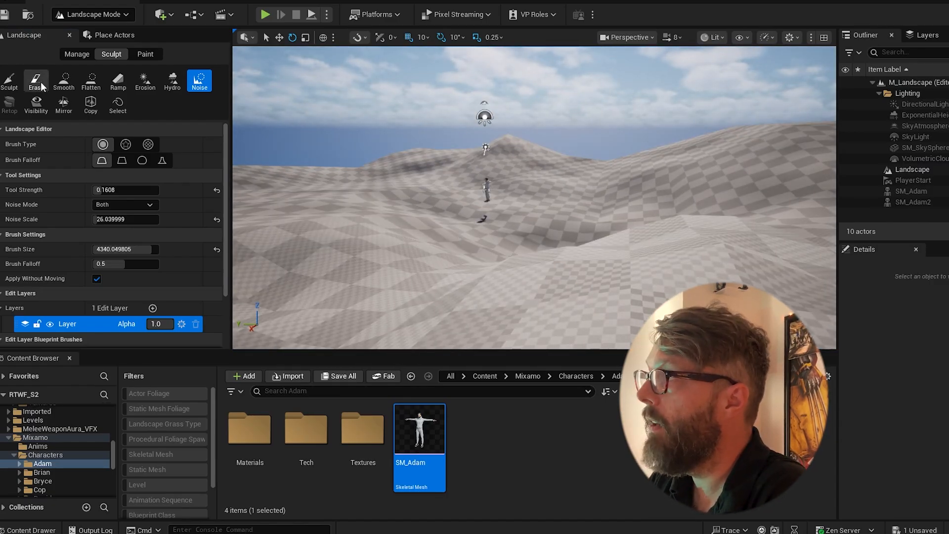
Step: Try smoothing the hills around the character with the large Smooth brush, and undo the strokes
{"action": "left_click", "coordinate": [64, 81]}
{"action": "mouse_move", "coordinate": [457, 135]}
{"action": "left_mouse_down"}
{"action": "mouse_move", "coordinate": [559, 149]}
{"action": "mouse_move", "coordinate": [703, 57]}
{"action": "mouse_move", "coordinate": [593, 141]}
{"action": "left_mouse_up"}
{"action": "right_click_drag", "start_coordinate": [593, 140], "coordinate": [564, 149]}
{"action": "key", "text": "ctrl+z"}
{"action": "key", "text": "ctrl+z"}
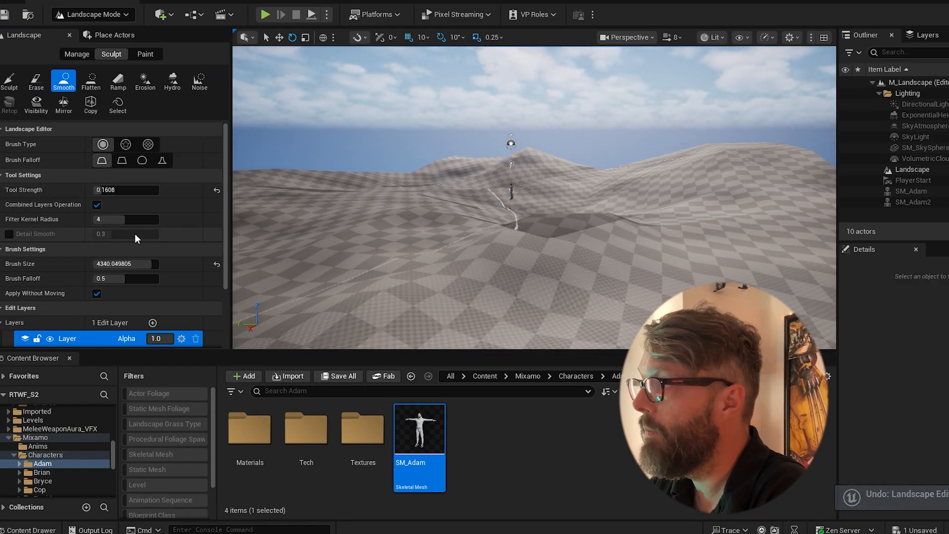
Step: Reduce the Smooth brush size to about 295 and smooth the terrain near the character
{"action": "left_click_drag", "start_coordinate": [142, 264], "coordinate": [109, 264]}
{"action": "mouse_move", "coordinate": [451, 192]}
{"action": "left_mouse_down"}
{"action": "mouse_move", "coordinate": [513, 174]}
{"action": "mouse_move", "coordinate": [323, 216]}
{"action": "mouse_move", "coordinate": [678, 222]}
{"action": "mouse_move", "coordinate": [457, 223]}
{"action": "mouse_move", "coordinate": [607, 220]}
{"action": "left_mouse_up"}
{"action": "right_click_drag", "start_coordinate": [606, 220], "coordinate": [470, 210]}
{"action": "right_click_drag", "start_coordinate": [733, 138], "coordinate": [831, 182]}
{"action": "right_click_drag", "start_coordinate": [534, 198], "coordinate": [523, 168]}
{"action": "mouse_move", "coordinate": [602, 163]}
{"action": "right_mouse_down"}
{"action": "mouse_move", "coordinate": [647, 164]}
{"action": "mouse_move", "coordinate": [588, 155]}
{"action": "mouse_move", "coordinate": [588, 172]}
{"action": "right_mouse_up"}
{"action": "right_click_drag", "start_coordinate": [659, 156], "coordinate": [704, 170]}
Step: Try flattening a patch of ground beside the character with the Flatten tool, and undo the stroke
{"action": "left_click", "coordinate": [91, 81]}
{"action": "right_click_drag", "start_coordinate": [635, 158], "coordinate": [519, 153]}
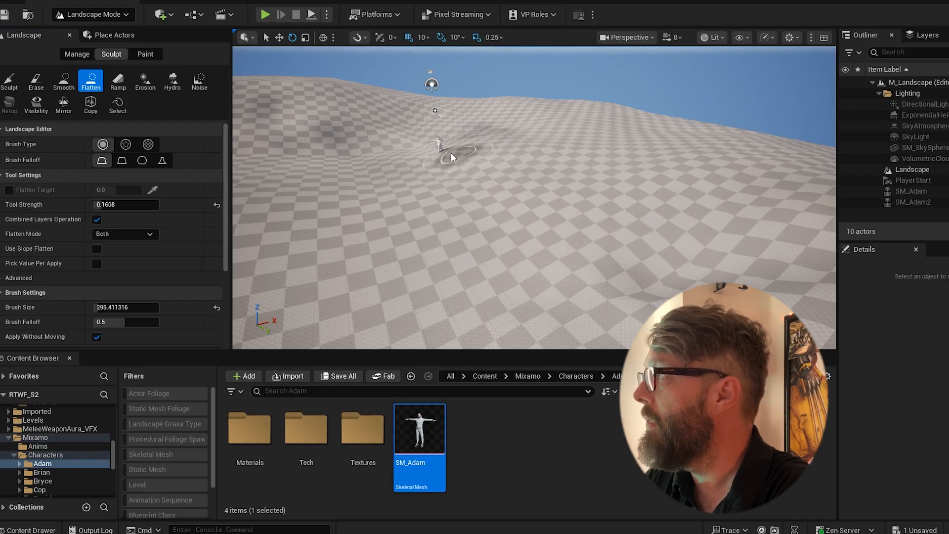
{"action": "right_click_drag", "start_coordinate": [460, 149], "coordinate": [489, 141]}
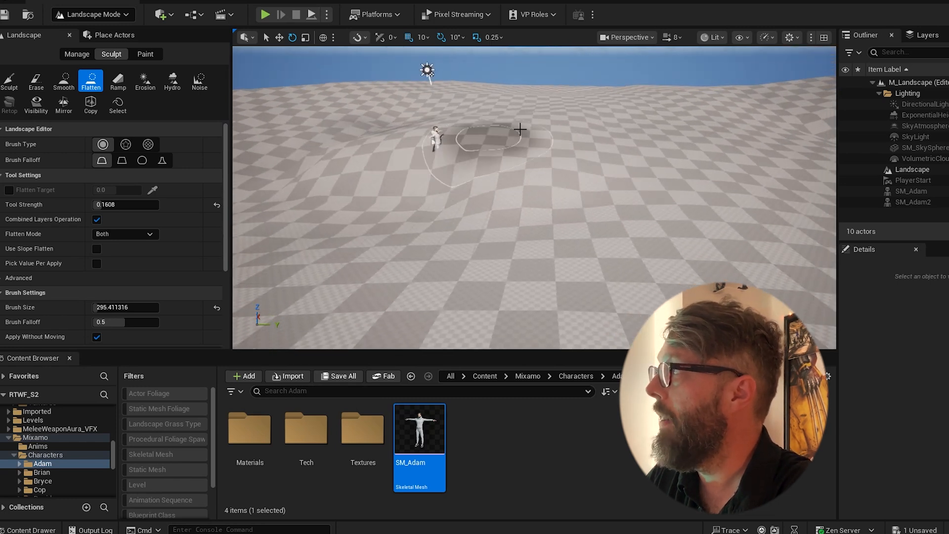
{"action": "key", "text": "ctrl+z"}
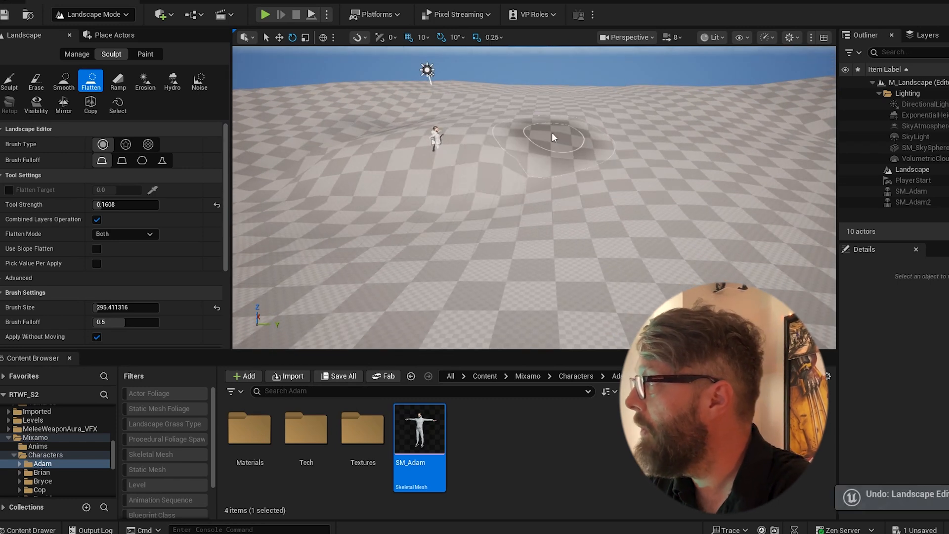
Step: Flatten the ground beneath and around the character with the Flatten tool, undoing the unwanted stroke
{"action": "mouse_move", "coordinate": [535, 126]}
{"action": "left_mouse_down"}
{"action": "mouse_move", "coordinate": [494, 149]}
{"action": "mouse_move", "coordinate": [511, 102]}
{"action": "left_mouse_up"}
{"action": "right_click_drag", "start_coordinate": [511, 102], "coordinate": [495, 123]}
{"action": "key", "text": "w"}
{"action": "key", "text": "ctrl+z"}
{"action": "key", "text": "s"}
{"action": "key", "text": "w"}
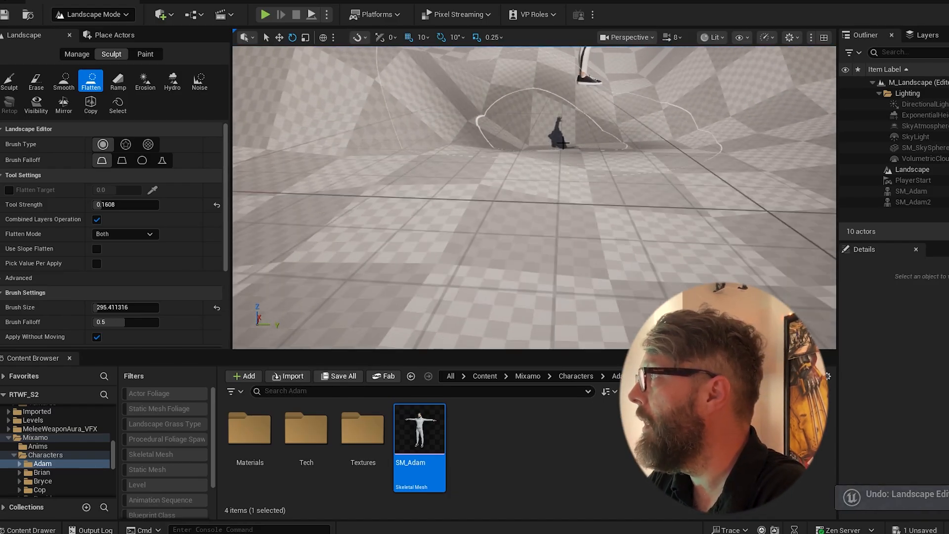
{"action": "right_click_drag", "start_coordinate": [588, 118], "coordinate": [593, 111]}
{"action": "key", "text": "s"}
{"action": "right_click_drag", "start_coordinate": [530, 159], "coordinate": [529, 165]}
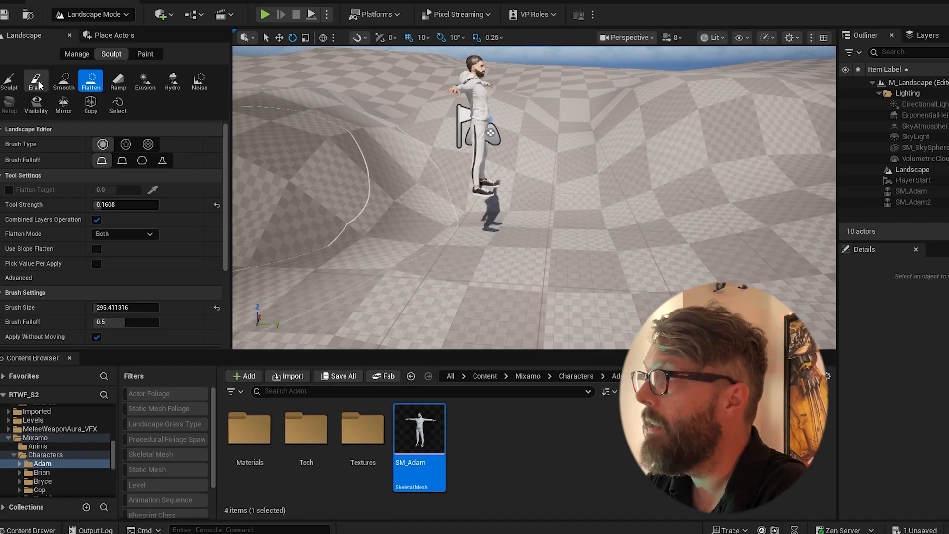
Step: Raise the ground under the character's feet with the Sculpt tool, undoing the excess strokes
{"action": "left_click", "coordinate": [8, 81]}
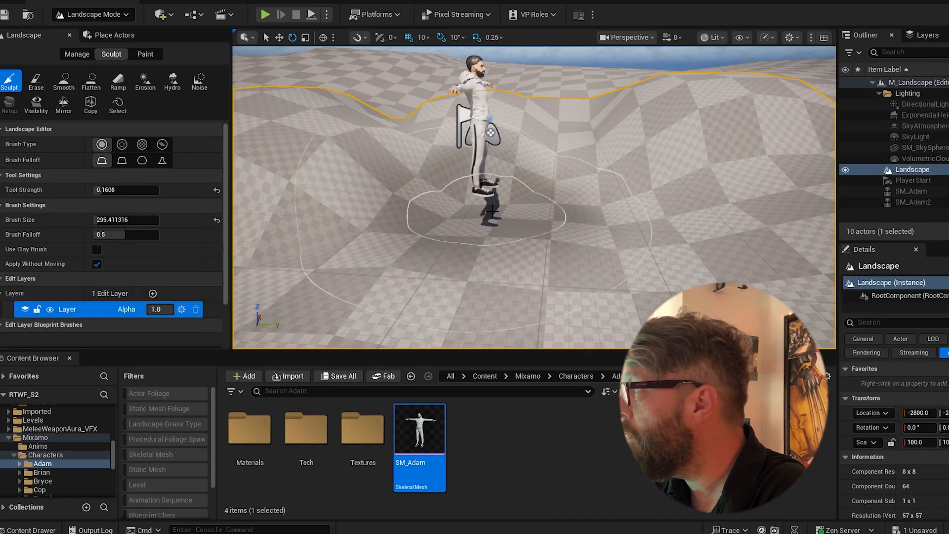
{"action": "mouse_move", "coordinate": [485, 216]}
{"action": "left_mouse_down"}
{"action": "mouse_move", "coordinate": [494, 197]}
{"action": "mouse_move", "coordinate": [508, 198]}
{"action": "mouse_move", "coordinate": [498, 196]}
{"action": "left_mouse_up"}
{"action": "key", "text": "ctrl+z"}
{"action": "key", "text": "ctrl+z"}
{"action": "key", "text": "ctrl+z"}
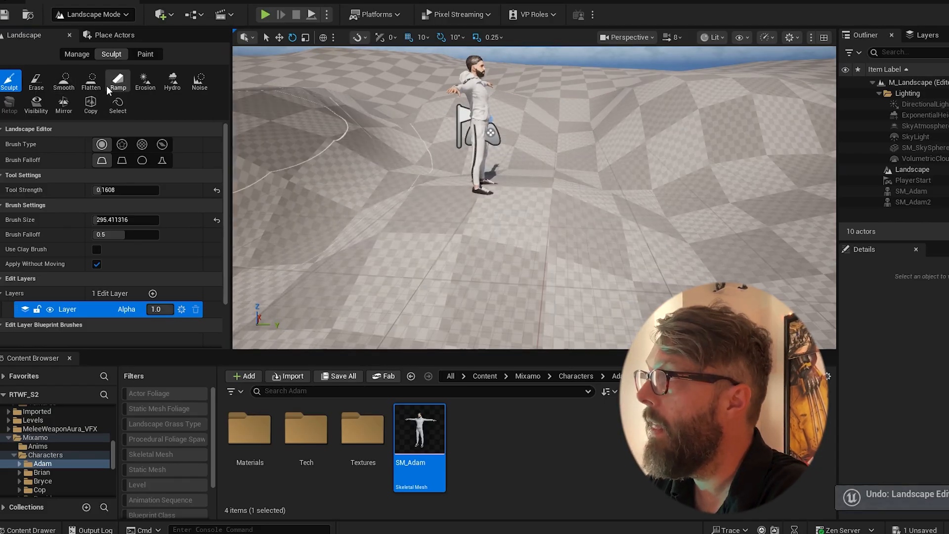
Step: Level the raised ground around the character's feet with the Flatten tool
{"action": "left_click", "coordinate": [91, 81]}
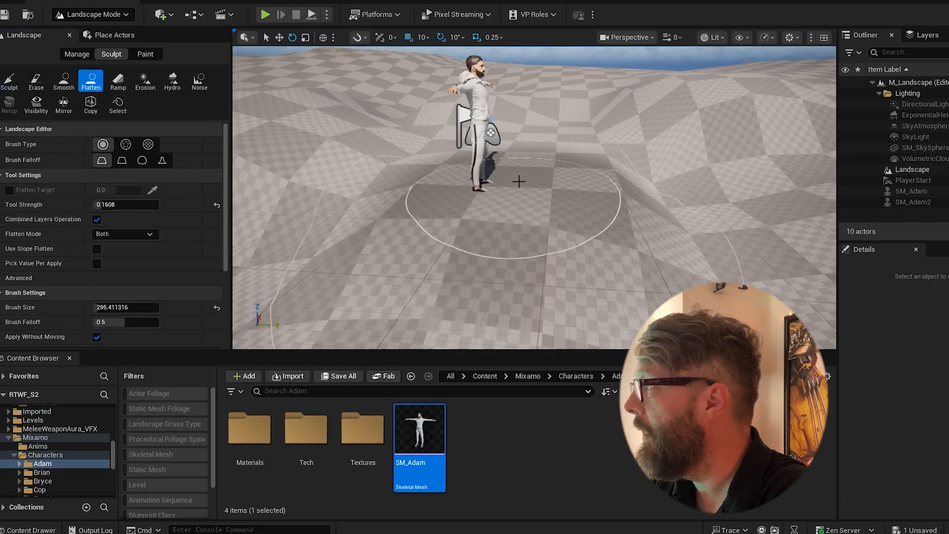
{"action": "key", "text": "s"}
{"action": "right_click_drag", "start_coordinate": [536, 173], "coordinate": [545, 209]}
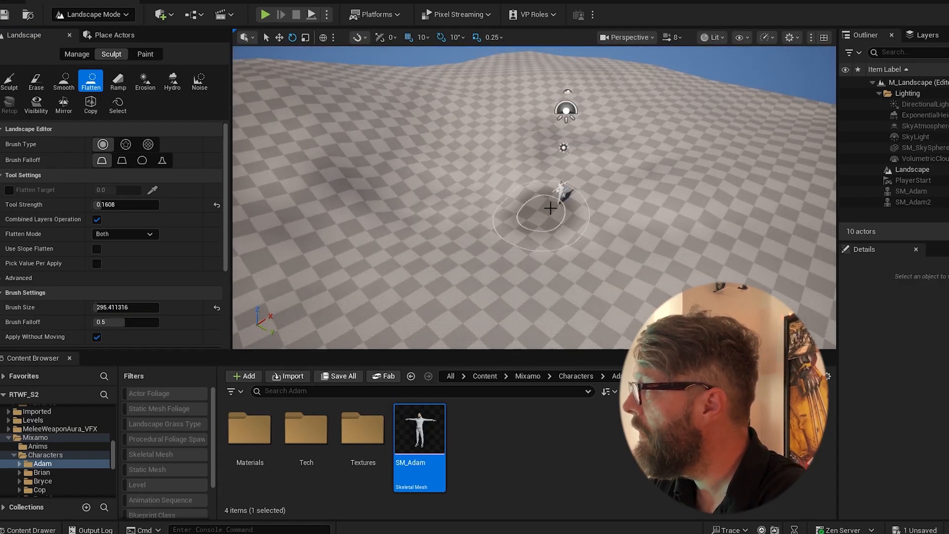
{"action": "key", "text": "w"}
{"action": "mouse_move", "coordinate": [527, 142]}
{"action": "right_mouse_down"}
{"action": "mouse_move", "coordinate": [525, 163]}
{"action": "mouse_move", "coordinate": [475, 163]}
{"action": "mouse_move", "coordinate": [603, 146]}
{"action": "mouse_move", "coordinate": [514, 137]}
{"action": "right_mouse_up"}
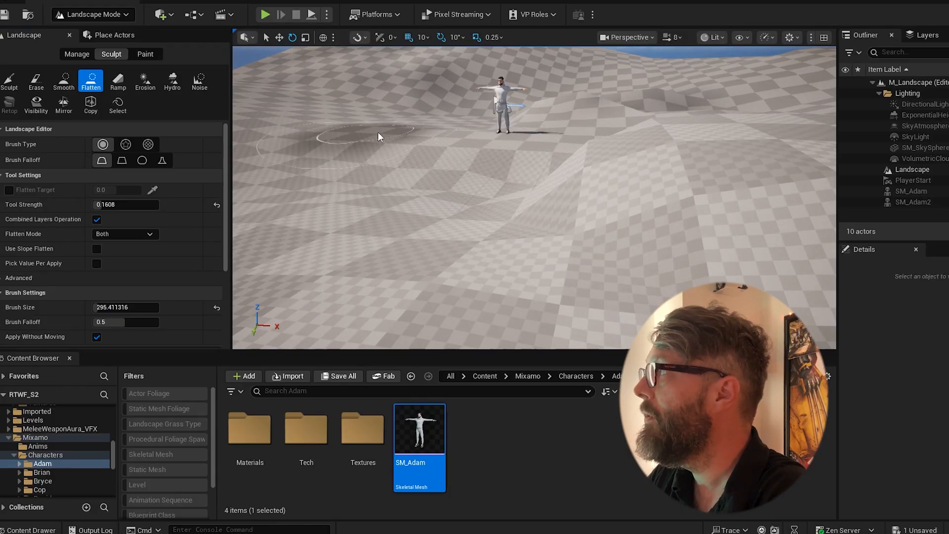
{"action": "right_click_drag", "start_coordinate": [364, 131], "coordinate": [448, 178]}
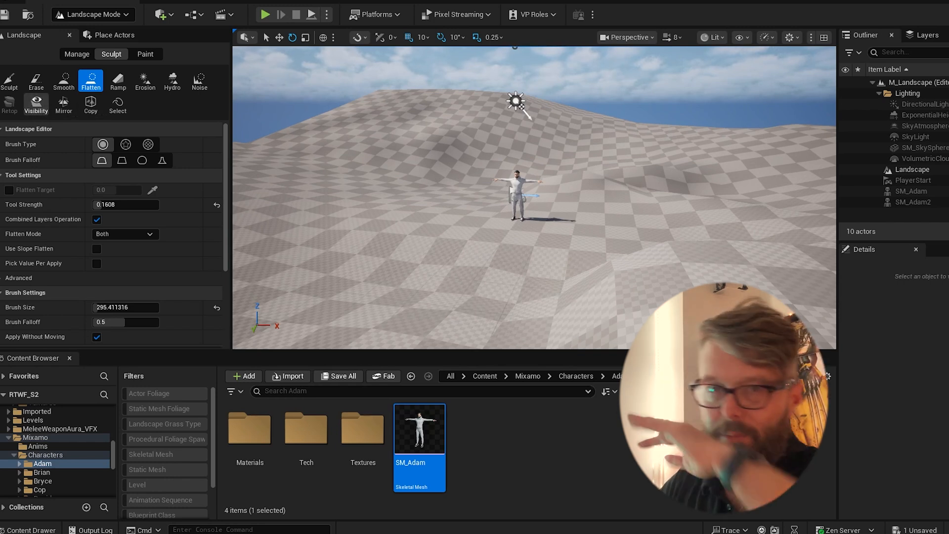
Step: Try flattening another patch of terrain off to the character's side, and undo that stroke
{"action": "right_click_drag", "start_coordinate": [492, 155], "coordinate": [599, 163]}
{"action": "left_click_drag", "start_coordinate": [580, 142], "coordinate": [629, 148]}
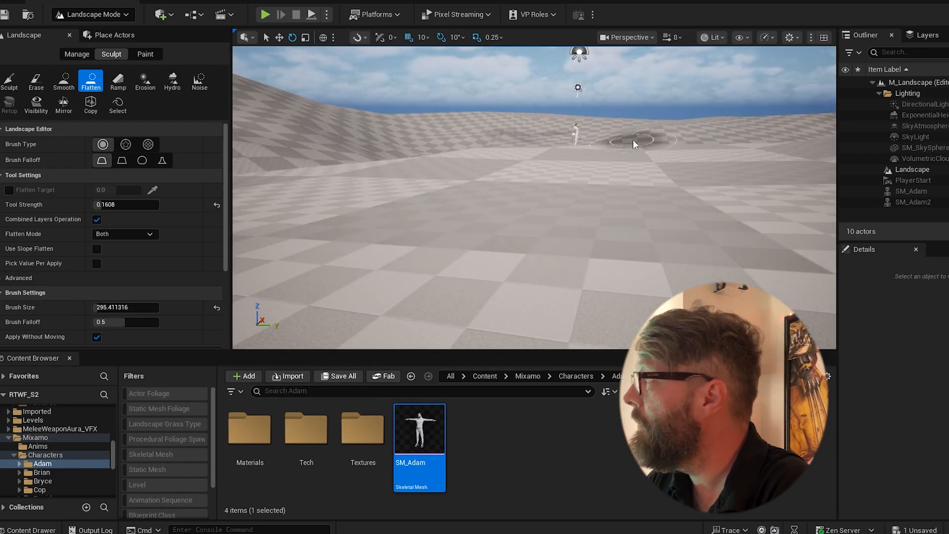
{"action": "key", "text": "ctrl+z"}
{"action": "middle_click_drag", "start_coordinate": [616, 127], "coordinate": [551, 187]}
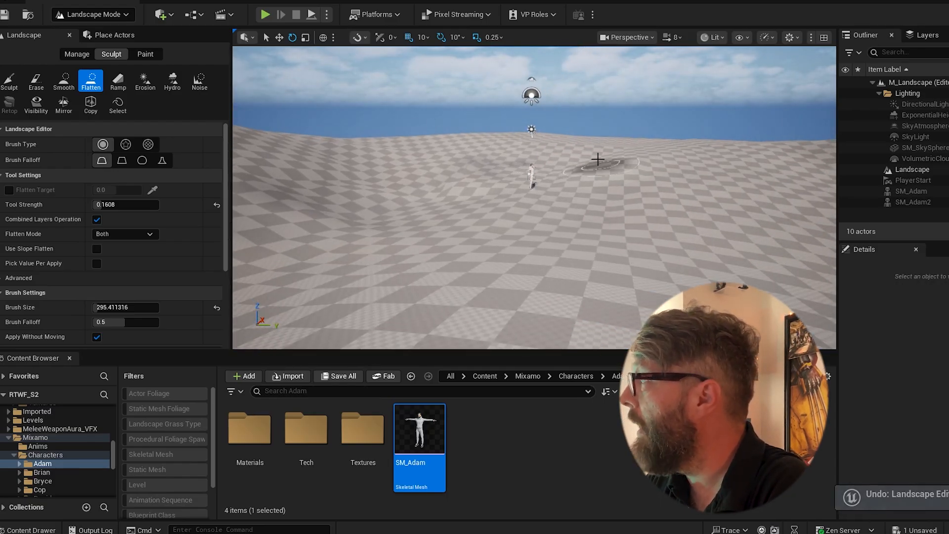
{"action": "middle_click_drag", "start_coordinate": [582, 155], "coordinate": [574, 136]}
{"action": "scroll", "coordinate": [494, 163], "scroll_direction": "down", "scroll_amount": 3}
{"action": "middle_click_drag", "start_coordinate": [467, 156], "coordinate": [423, 192]}
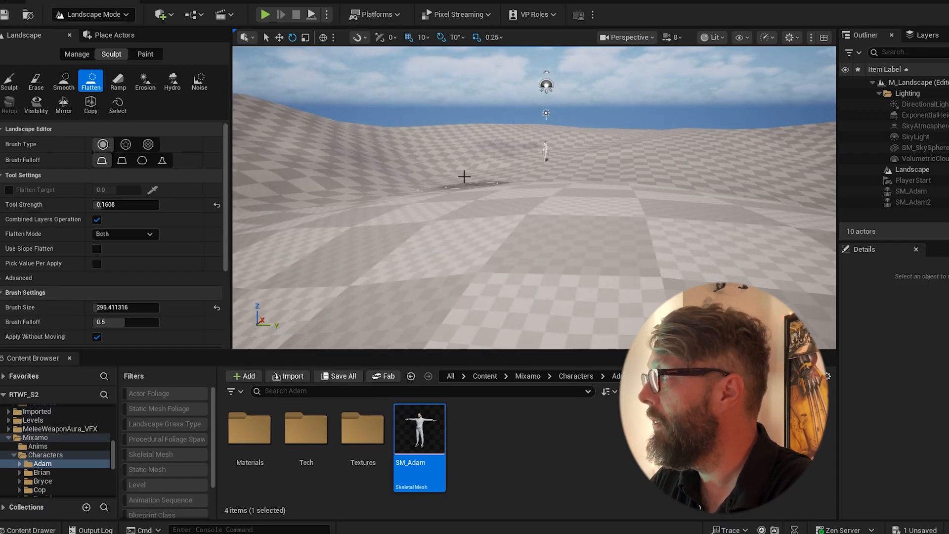
Step: Examine the sculpted terrain as a whole from a distance and the ground and slopes around the character
{"action": "right_click_drag", "start_coordinate": [538, 146], "coordinate": [573, 148]}
{"action": "scroll", "coordinate": [494, 173], "scroll_direction": "down", "scroll_amount": 1}
{"action": "middle_click_drag", "start_coordinate": [418, 198], "coordinate": [544, 156]}
{"action": "scroll", "coordinate": [615, 170], "scroll_direction": "down", "scroll_amount": 6}
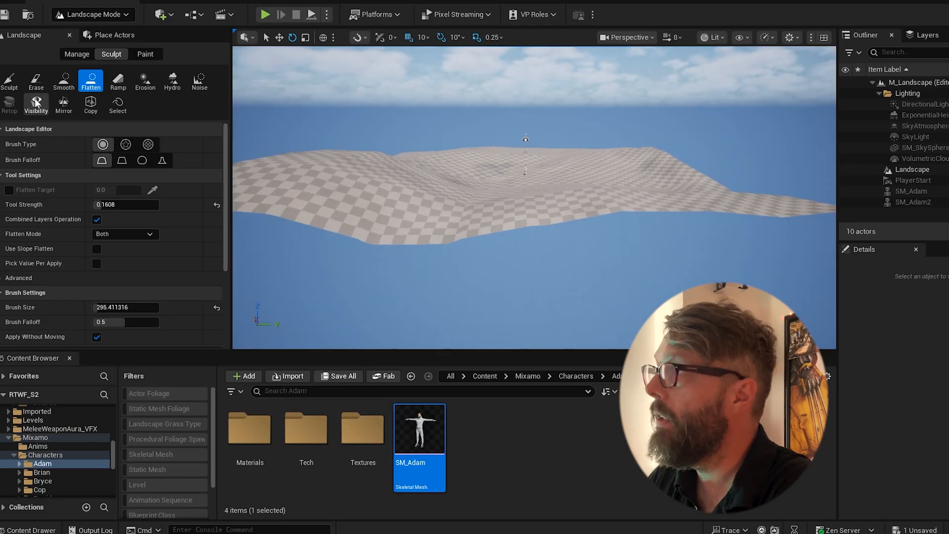
{"action": "left_click", "coordinate": [10, 81]}
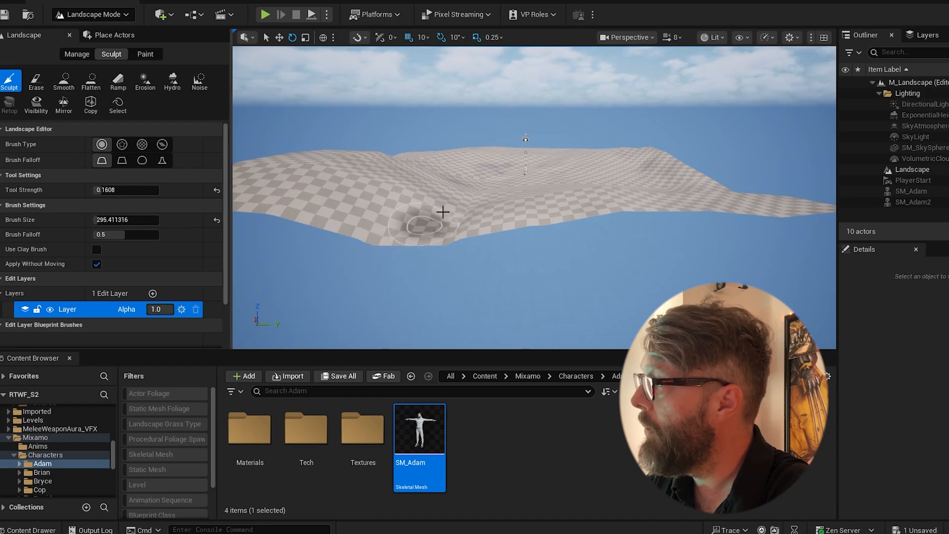
{"action": "mouse_move", "coordinate": [398, 269]}
{"action": "right_mouse_down"}
{"action": "mouse_move", "coordinate": [373, 272]}
{"action": "mouse_move", "coordinate": [413, 261]}
{"action": "right_mouse_up"}
{"action": "key", "text": "w"}
{"action": "middle_click_drag", "start_coordinate": [490, 191], "coordinate": [497, 167]}
{"action": "scroll", "coordinate": [698, 184], "scroll_direction": "up", "scroll_amount": 4}
{"action": "mouse_move", "coordinate": [698, 184]}
{"action": "middle_mouse_down"}
{"action": "mouse_move", "coordinate": [519, 153]}
{"action": "mouse_move", "coordinate": [606, 233]}
{"action": "middle_mouse_up"}
{"action": "scroll", "coordinate": [518, 152], "scroll_direction": "up", "scroll_amount": 2}
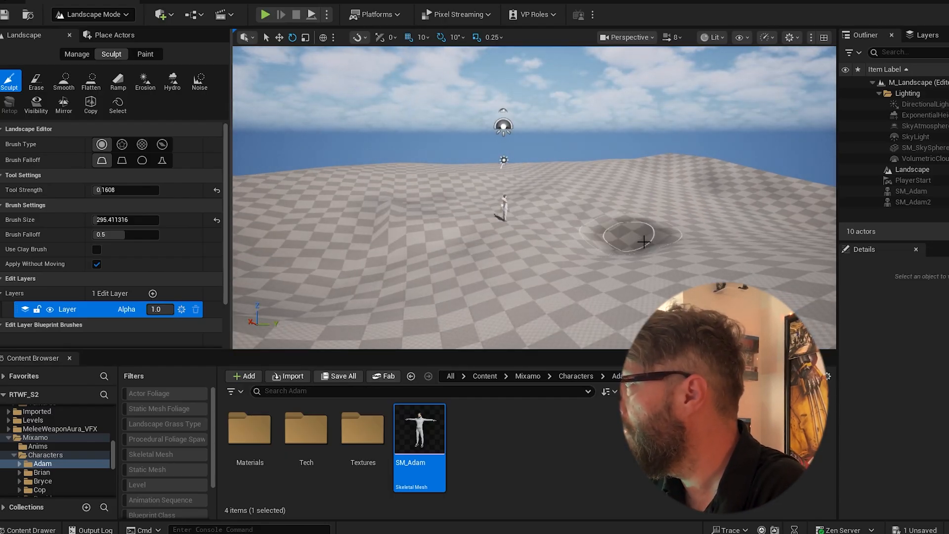
{"action": "mouse_move", "coordinate": [667, 223]}
{"action": "right_mouse_down"}
{"action": "mouse_move", "coordinate": [529, 159]}
{"action": "mouse_move", "coordinate": [456, 139]}
{"action": "mouse_move", "coordinate": [435, 146]}
{"action": "mouse_move", "coordinate": [427, 171]}
{"action": "mouse_move", "coordinate": [484, 198]}
{"action": "right_mouse_up"}
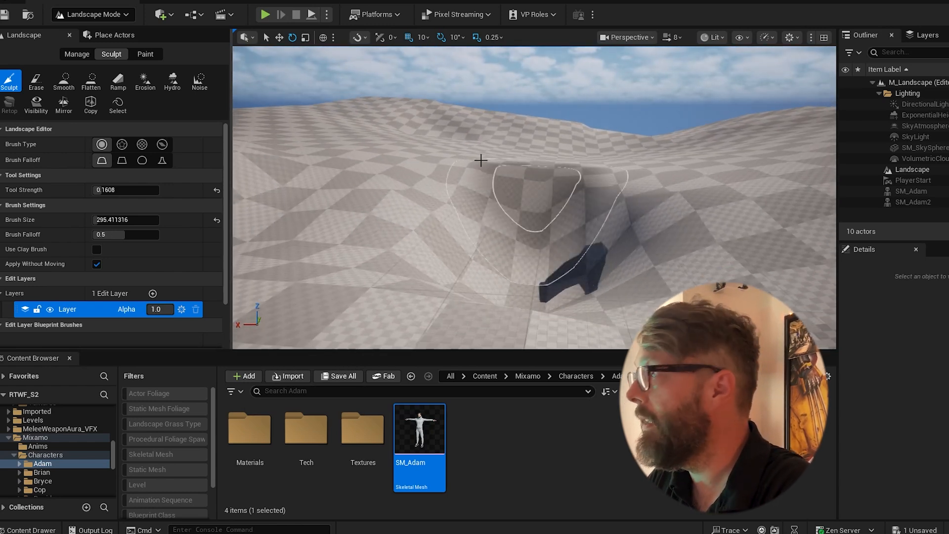
Step: Carve a winding, level channel into the slope with the Flatten tool, leaving a steep bank along its side
{"action": "left_click", "coordinate": [92, 82]}
{"action": "mouse_move", "coordinate": [578, 243]}
{"action": "left_mouse_down"}
{"action": "mouse_move", "coordinate": [540, 258]}
{"action": "mouse_move", "coordinate": [432, 186]}
{"action": "mouse_move", "coordinate": [334, 143]}
{"action": "left_mouse_up"}
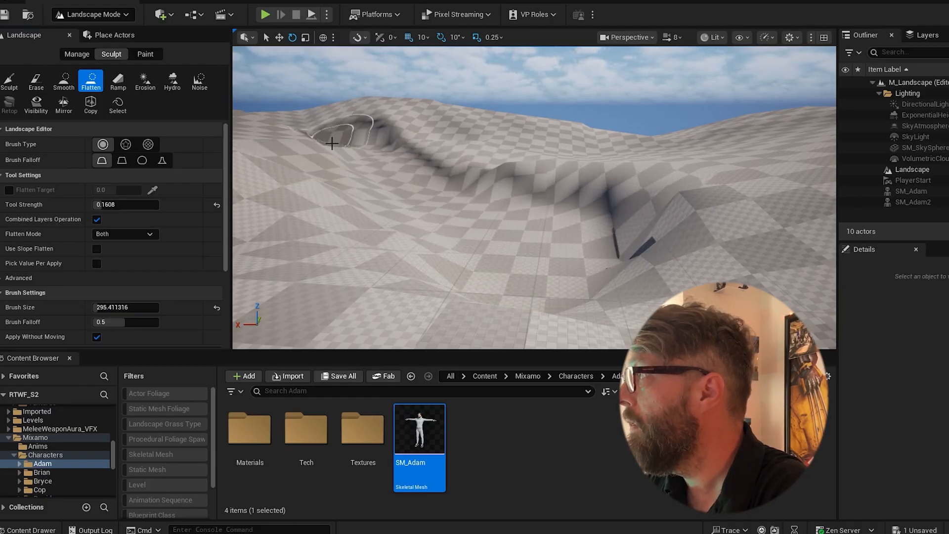
{"action": "mouse_move", "coordinate": [419, 209]}
{"action": "left_mouse_down"}
{"action": "mouse_move", "coordinate": [517, 263]}
{"action": "mouse_move", "coordinate": [398, 184]}
{"action": "left_mouse_up"}
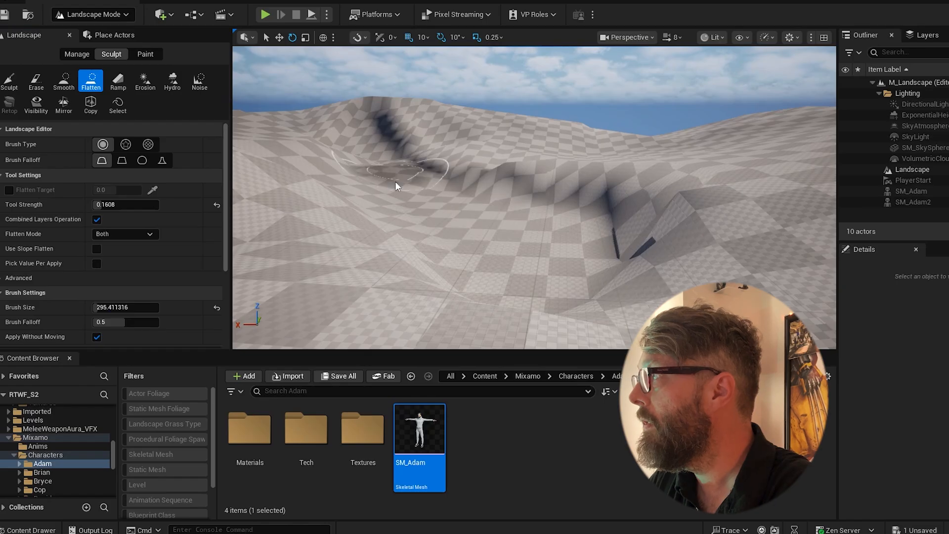
Step: Flatten more of the terrain with further Flatten strokes along the ridge and the slopes in front of the character
{"action": "mouse_move", "coordinate": [498, 150]}
{"action": "right_mouse_down"}
{"action": "mouse_move", "coordinate": [435, 155]}
{"action": "mouse_move", "coordinate": [599, 228]}
{"action": "right_mouse_up"}
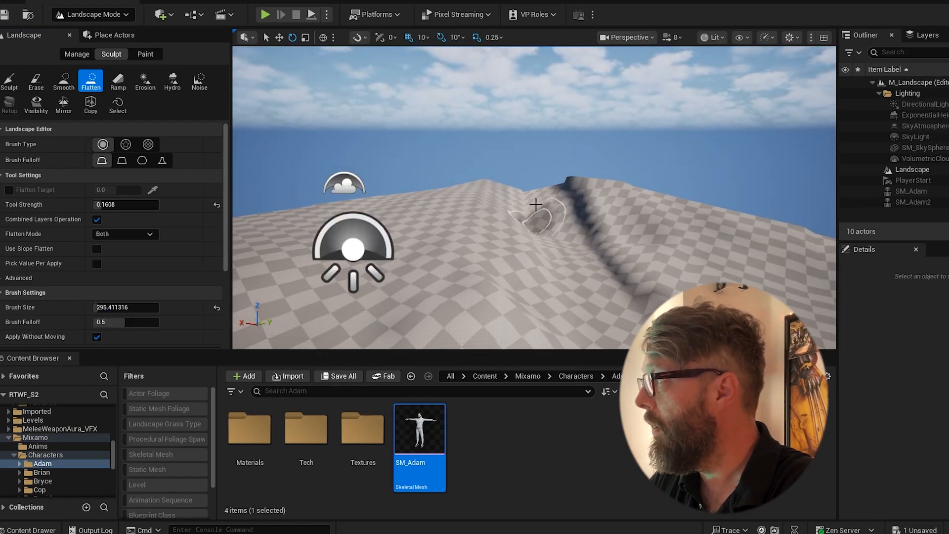
{"action": "mouse_move", "coordinate": [548, 202]}
{"action": "right_mouse_down"}
{"action": "mouse_move", "coordinate": [546, 232]}
{"action": "mouse_move", "coordinate": [593, 247]}
{"action": "mouse_move", "coordinate": [499, 232]}
{"action": "right_mouse_up"}
{"action": "mouse_move", "coordinate": [563, 128]}
{"action": "left_mouse_down"}
{"action": "mouse_move", "coordinate": [380, 203]}
{"action": "mouse_move", "coordinate": [470, 180]}
{"action": "mouse_move", "coordinate": [350, 307]}
{"action": "mouse_move", "coordinate": [407, 234]}
{"action": "left_mouse_up"}
{"action": "key", "text": "s"}
{"action": "right_click_drag", "start_coordinate": [407, 234], "coordinate": [496, 196]}
{"action": "mouse_move", "coordinate": [508, 140]}
{"action": "left_mouse_down"}
{"action": "mouse_move", "coordinate": [523, 121]}
{"action": "mouse_move", "coordinate": [491, 165]}
{"action": "mouse_move", "coordinate": [504, 153]}
{"action": "left_mouse_up"}
{"action": "mouse_move", "coordinate": [504, 152]}
{"action": "right_mouse_down"}
{"action": "mouse_move", "coordinate": [569, 113]}
{"action": "mouse_move", "coordinate": [488, 153]}
{"action": "mouse_move", "coordinate": [525, 129]}
{"action": "mouse_move", "coordinate": [596, 167]}
{"action": "right_mouse_up"}
Step: Soften the steep banks and sharp ridges of the flattened areas with the Smooth tool at a brush size of about 878
{"action": "left_click", "coordinate": [63, 80]}
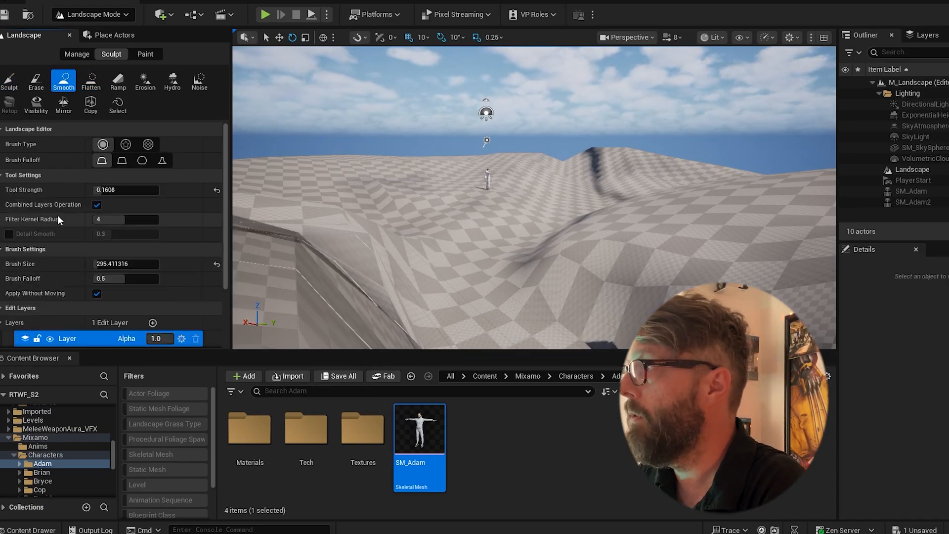
{"action": "left_click_drag", "start_coordinate": [110, 259], "coordinate": [149, 259]}
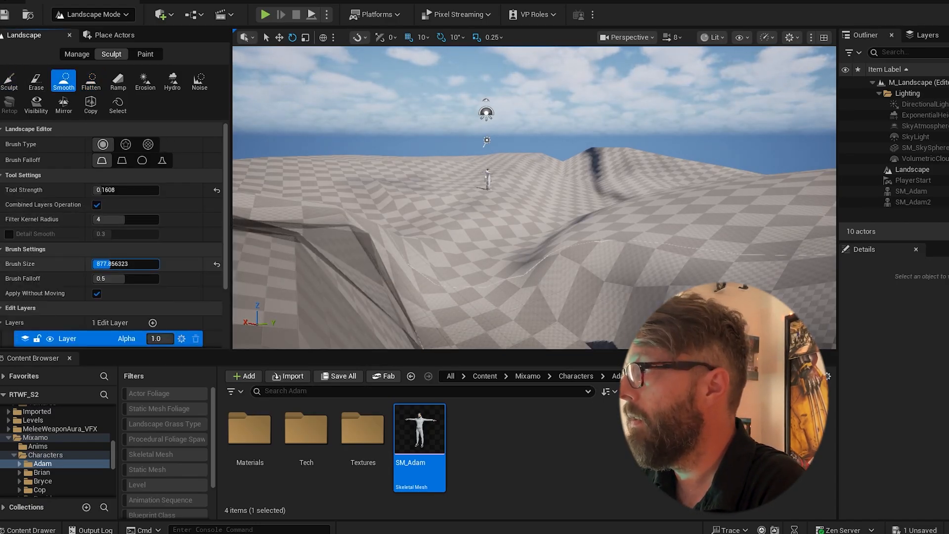
{"action": "left_click", "coordinate": [597, 160]}
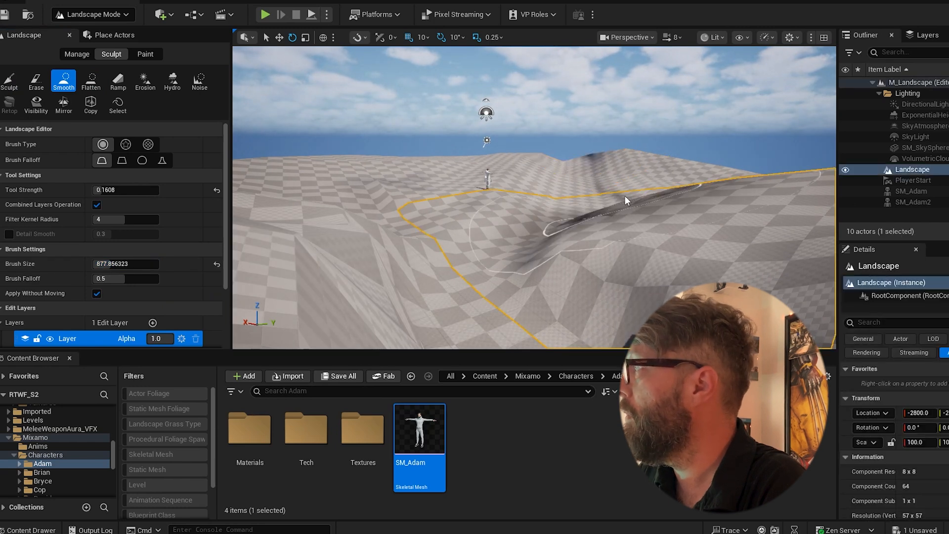
{"action": "left_click", "coordinate": [346, 235]}
{"action": "right_click_drag", "start_coordinate": [593, 237], "coordinate": [613, 233]}
{"action": "left_click", "coordinate": [593, 237]}
{"action": "right_click_drag", "start_coordinate": [534, 217], "coordinate": [712, 217]}
{"action": "right_click_drag", "start_coordinate": [533, 198], "coordinate": [519, 267]}
{"action": "key", "text": "w"}
{"action": "right_click_drag", "start_coordinate": [569, 197], "coordinate": [571, 163]}
{"action": "mouse_move", "coordinate": [732, 247]}
{"action": "right_mouse_down"}
{"action": "mouse_move", "coordinate": [706, 257]}
{"action": "mouse_move", "coordinate": [732, 246]}
{"action": "mouse_move", "coordinate": [550, 165]}
{"action": "mouse_move", "coordinate": [665, 212]}
{"action": "mouse_move", "coordinate": [643, 178]}
{"action": "mouse_move", "coordinate": [537, 143]}
{"action": "mouse_move", "coordinate": [616, 180]}
{"action": "mouse_move", "coordinate": [650, 127]}
{"action": "right_mouse_up"}
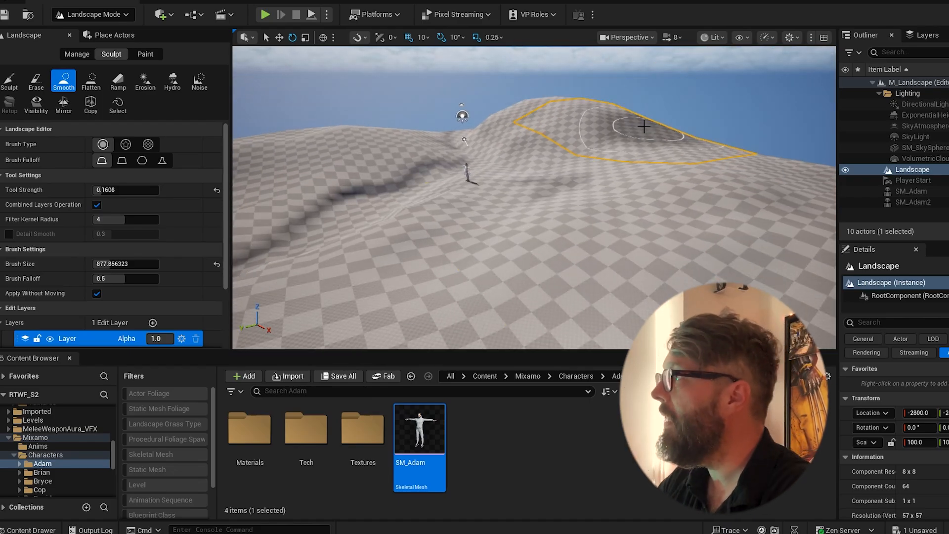
Step: Check the landscape's target layers for painting and switch the editor to Selection mode
{"action": "left_click", "coordinate": [145, 53]}
{"action": "scroll", "coordinate": [179, 302], "scroll_direction": "down", "scroll_amount": 3}
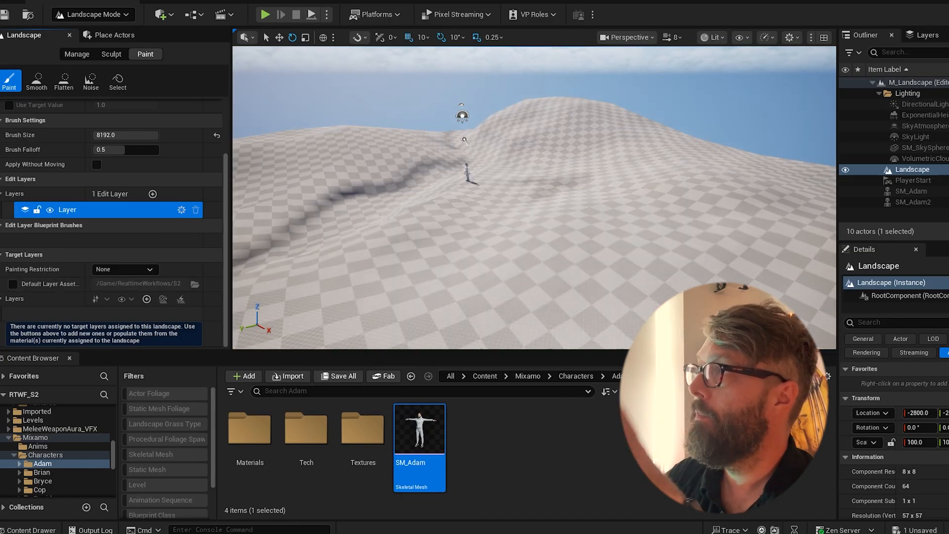
{"action": "left_click", "coordinate": [92, 13]}
{"action": "left_click", "coordinate": [94, 33]}
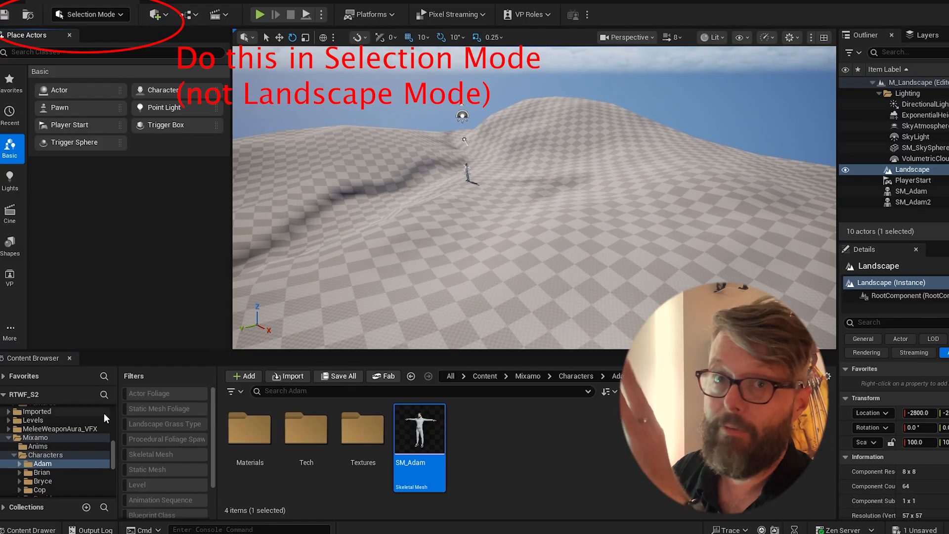
Step: Open the Landscape folder in Brushify's Materials content and select the landscape in the scene
{"action": "left_click_drag", "start_coordinate": [116, 441], "coordinate": [113, 410]}
{"action": "left_click", "coordinate": [46, 436]}
{"action": "double_click", "coordinate": [304, 427]}
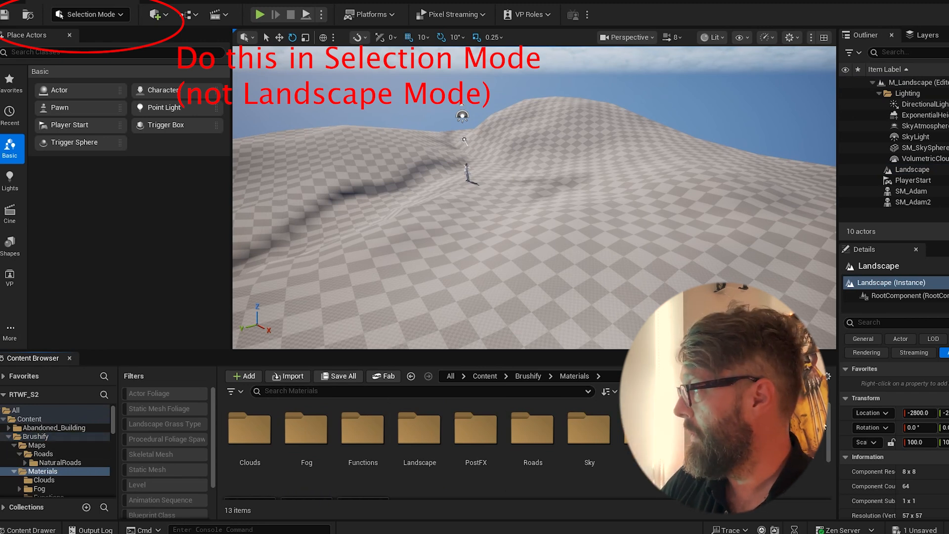
{"action": "scroll", "coordinate": [829, 433], "scroll_direction": "down", "scroll_amount": 1}
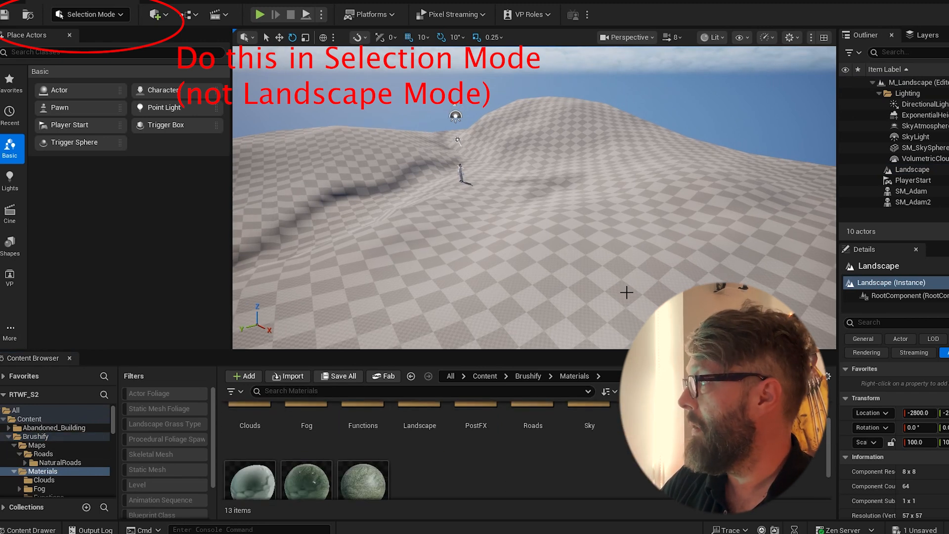
{"action": "left_click", "coordinate": [644, 286]}
{"action": "scroll", "coordinate": [894, 435], "scroll_direction": "down", "scroll_amount": 3}
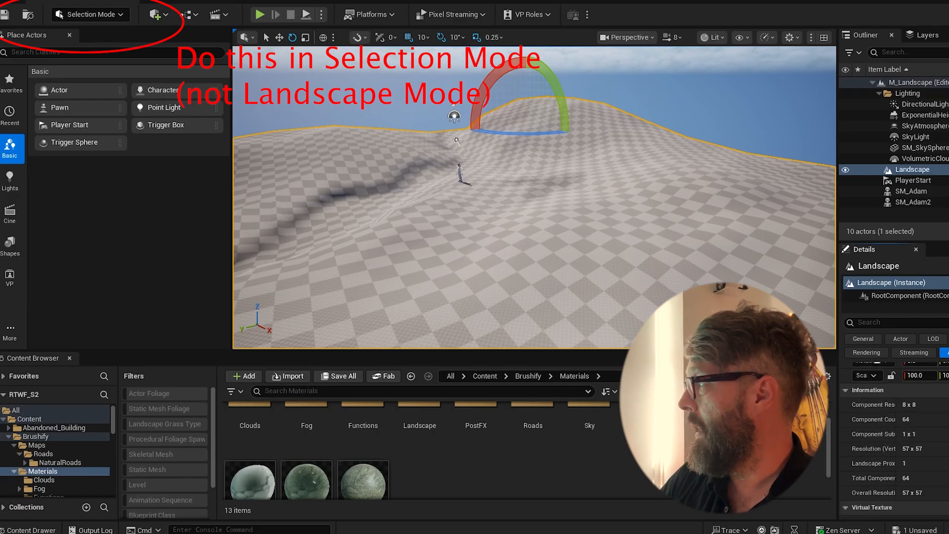
{"action": "double_click", "coordinate": [419, 425]}
{"action": "scroll", "coordinate": [256, 447], "scroll_direction": "down", "scroll_amount": 1}
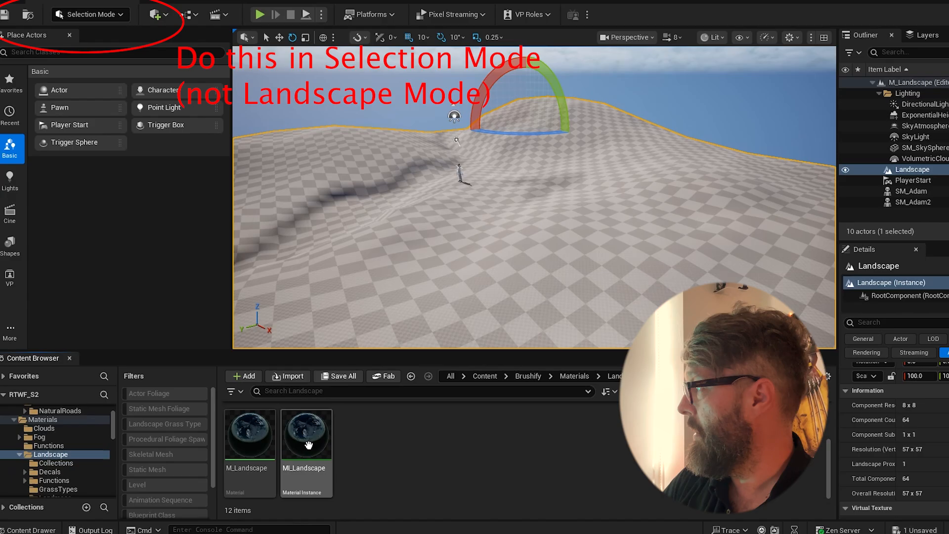
Step: Assign the MI_Landscape material instance as the Landscape Material of the selected landscape
{"action": "scroll", "coordinate": [884, 364], "scroll_direction": "down", "scroll_amount": 10}
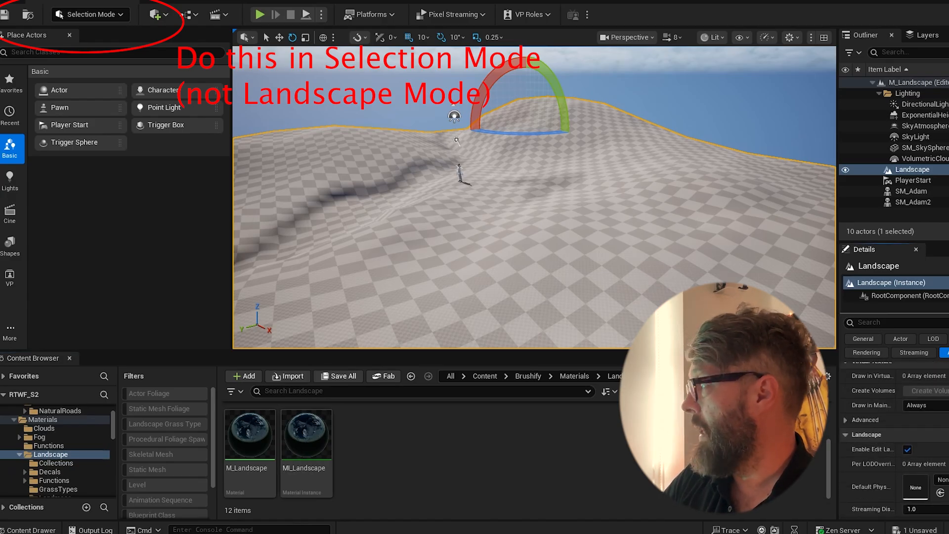
{"action": "scroll", "coordinate": [885, 420], "scroll_direction": "up", "scroll_amount": 5}
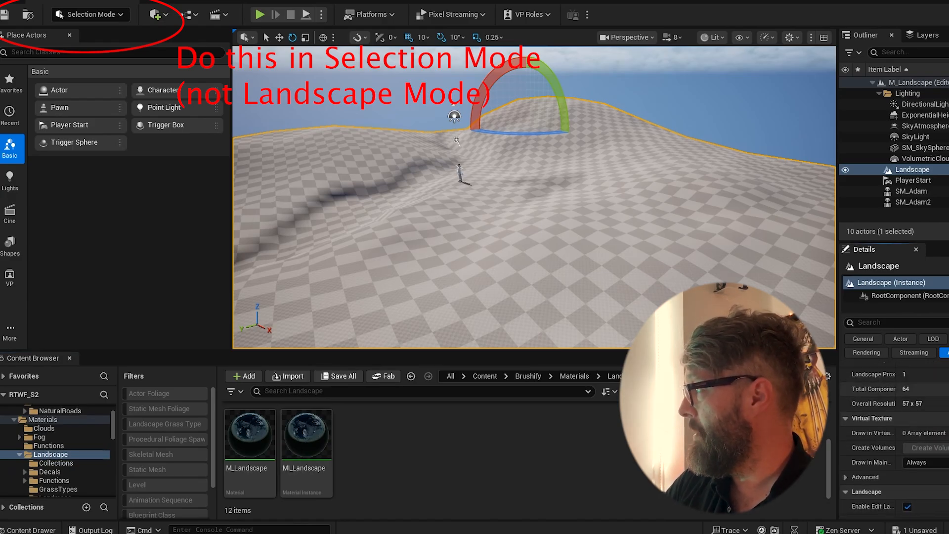
{"action": "scroll", "coordinate": [935, 491], "scroll_direction": "down", "scroll_amount": 8}
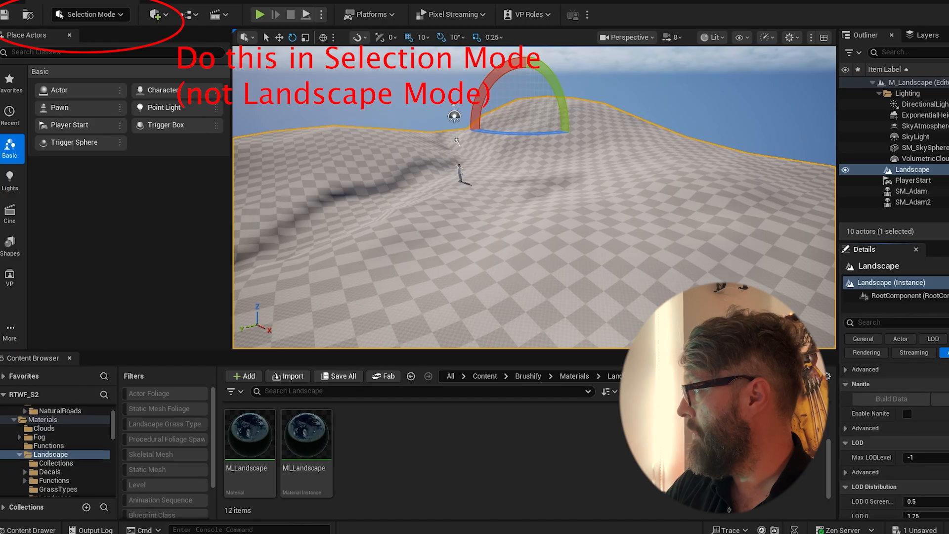
{"action": "scroll", "coordinate": [920, 424], "scroll_direction": "up", "scroll_amount": 3}
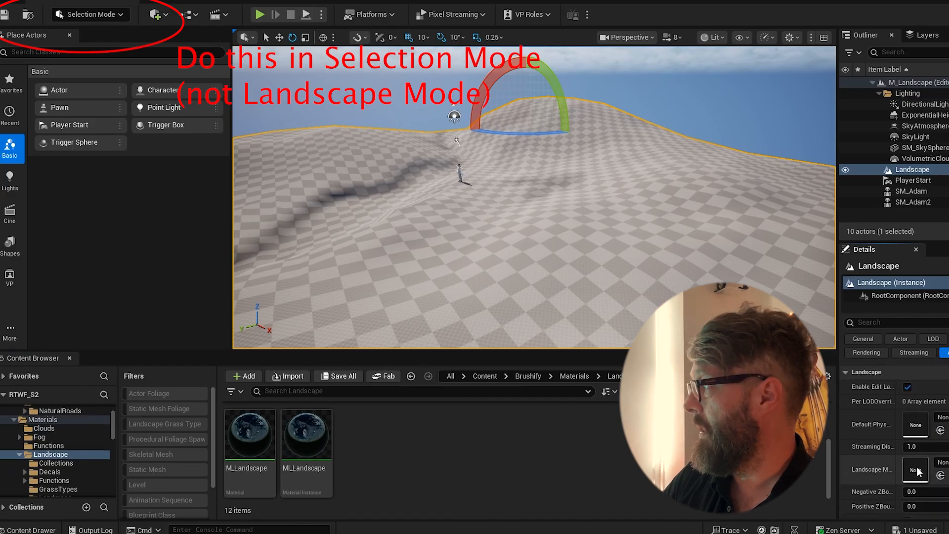
{"action": "left_click_drag", "start_coordinate": [306, 433], "coordinate": [917, 465]}
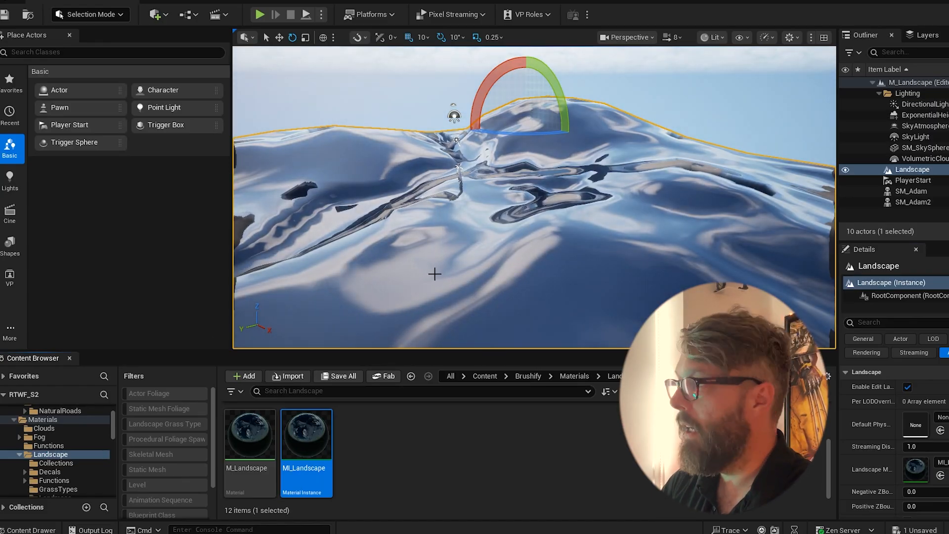
Step: Return to painting in Landscape mode and populate the target layers from the material assigned to the landscape
{"action": "key", "text": "w"}
{"action": "right_click_drag", "start_coordinate": [511, 197], "coordinate": [574, 230]}
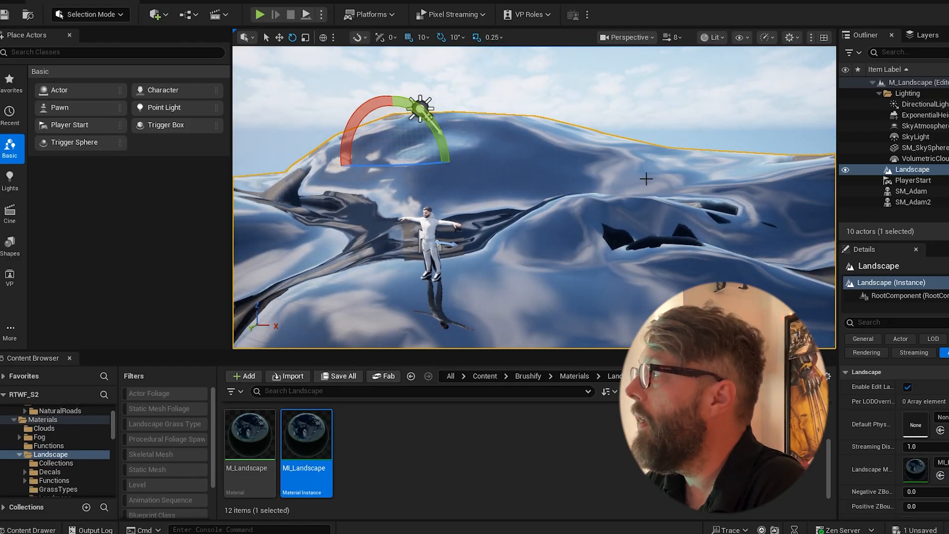
{"action": "left_click", "coordinate": [101, 15]}
{"action": "left_click", "coordinate": [102, 14]}
{"action": "left_click", "coordinate": [101, 15]}
{"action": "left_click", "coordinate": [95, 45]}
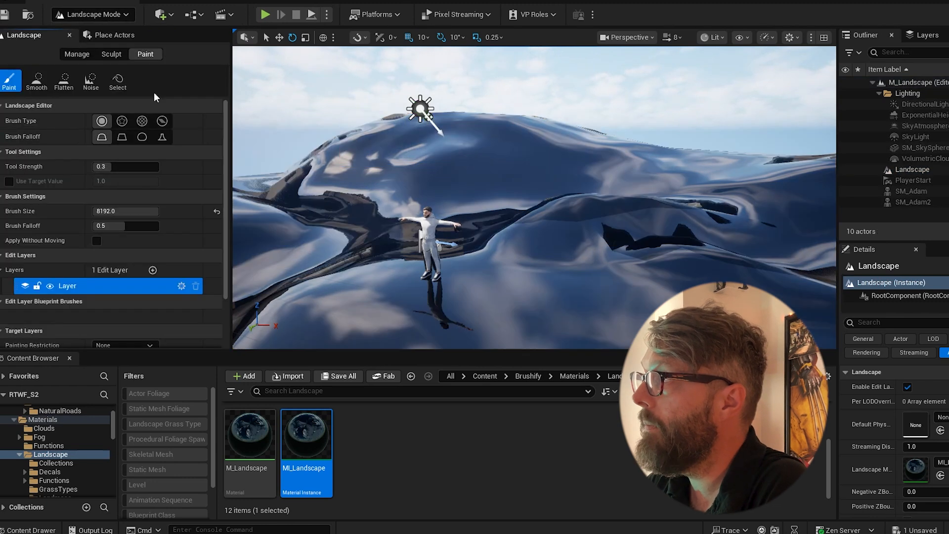
{"action": "scroll", "coordinate": [227, 212], "scroll_direction": "down", "scroll_amount": 3}
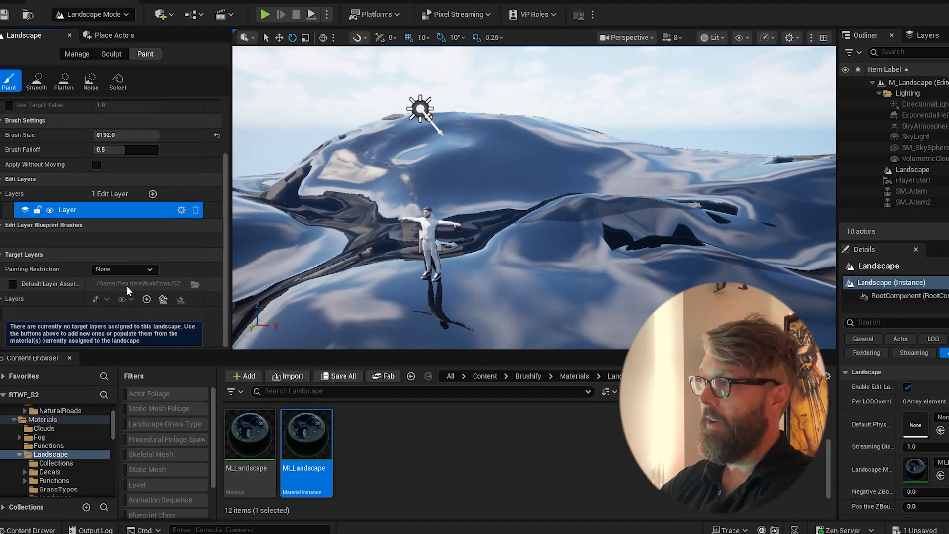
{"action": "left_click", "coordinate": [164, 299]}
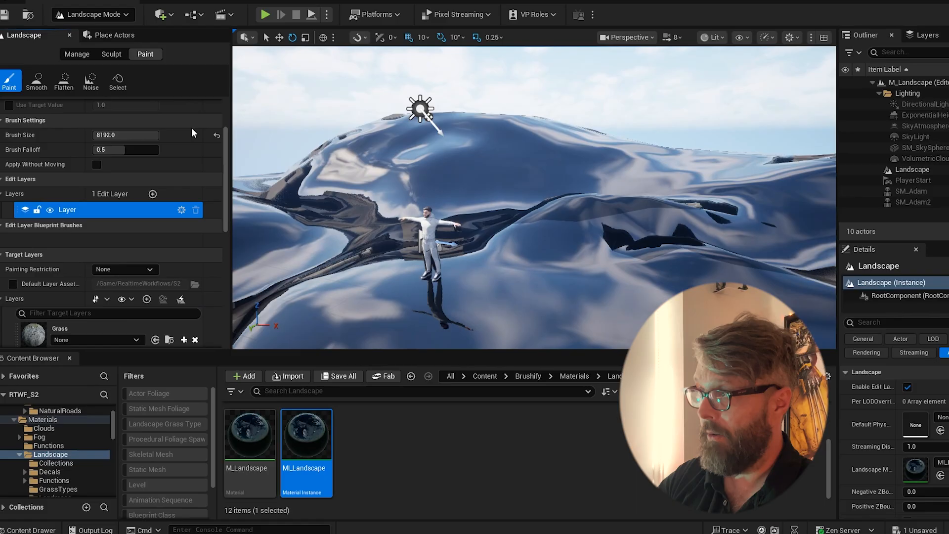
Step: Assign the first listed Grass_LayerInfo asset to the Grass target layer
{"action": "scroll", "coordinate": [168, 153], "scroll_direction": "down", "scroll_amount": 2}
{"action": "scroll", "coordinate": [168, 153], "scroll_direction": "up", "scroll_amount": 2}
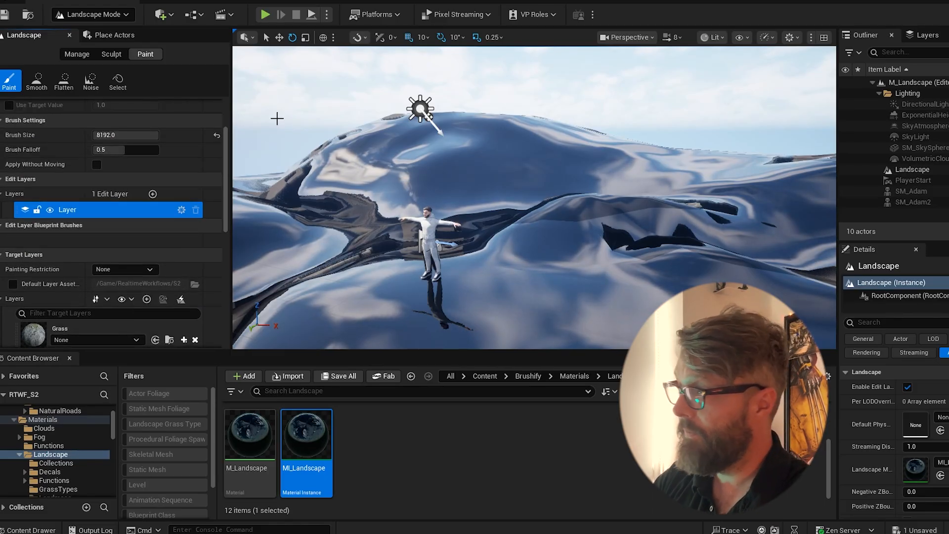
{"action": "mouse_move", "coordinate": [225, 159]}
{"action": "left_mouse_down"}
{"action": "mouse_move", "coordinate": [242, 232]}
{"action": "mouse_move", "coordinate": [233, 263]}
{"action": "mouse_move", "coordinate": [236, 208]}
{"action": "left_mouse_up"}
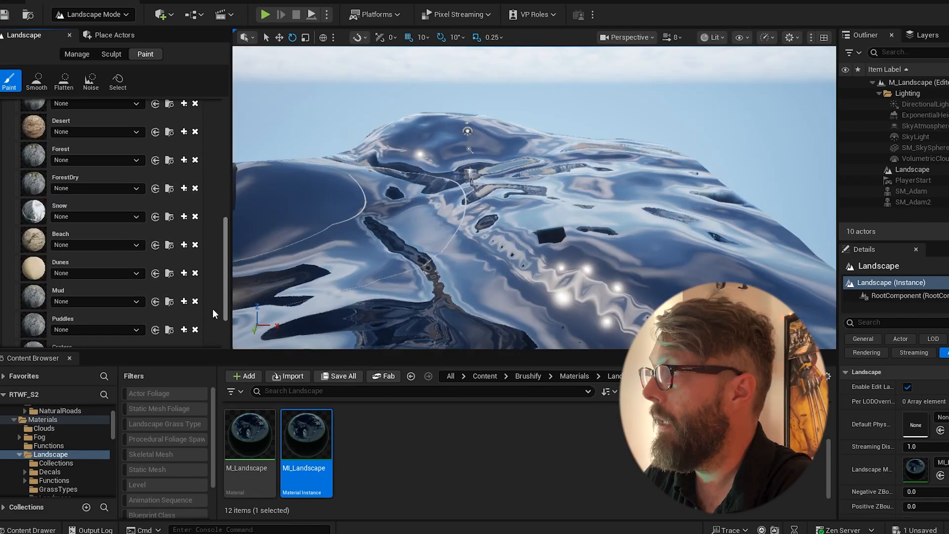
{"action": "left_click", "coordinate": [96, 163]}
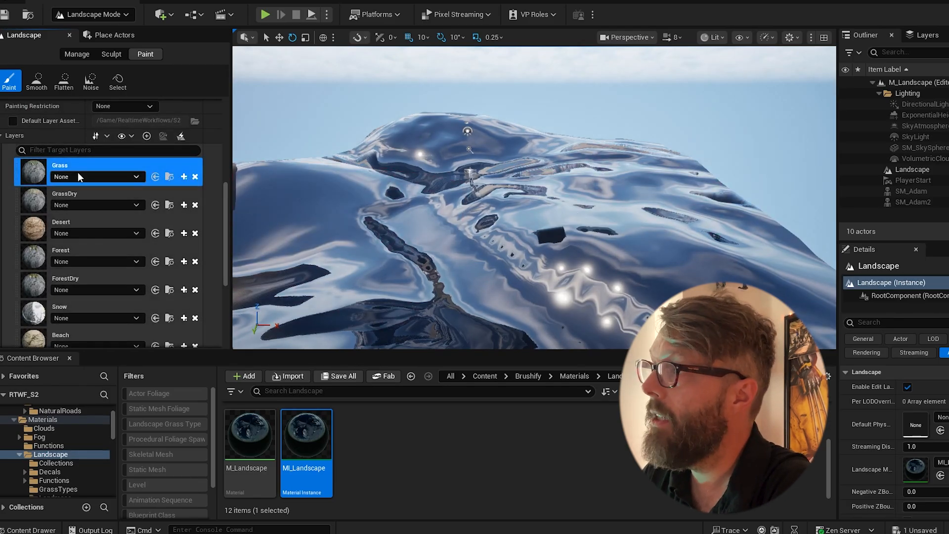
{"action": "left_click", "coordinate": [135, 177]}
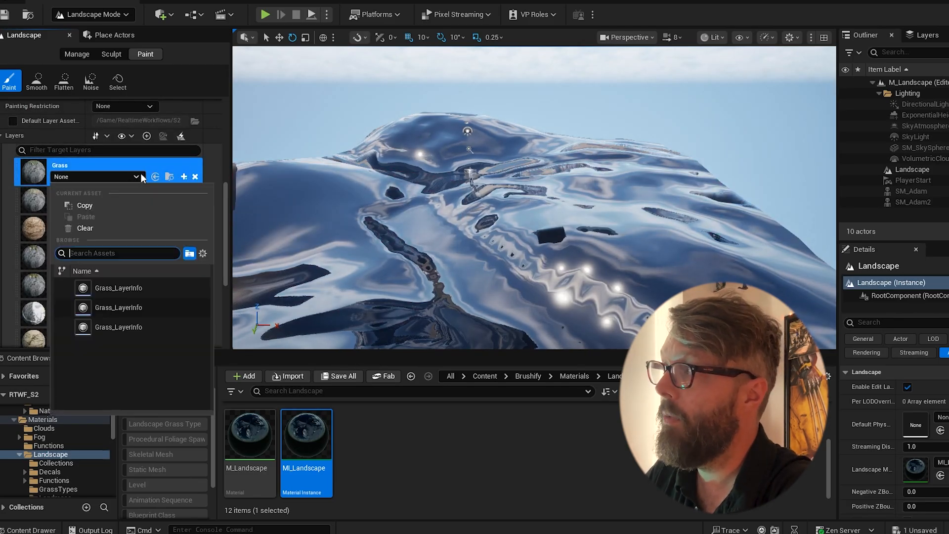
{"action": "left_click", "coordinate": [118, 288]}
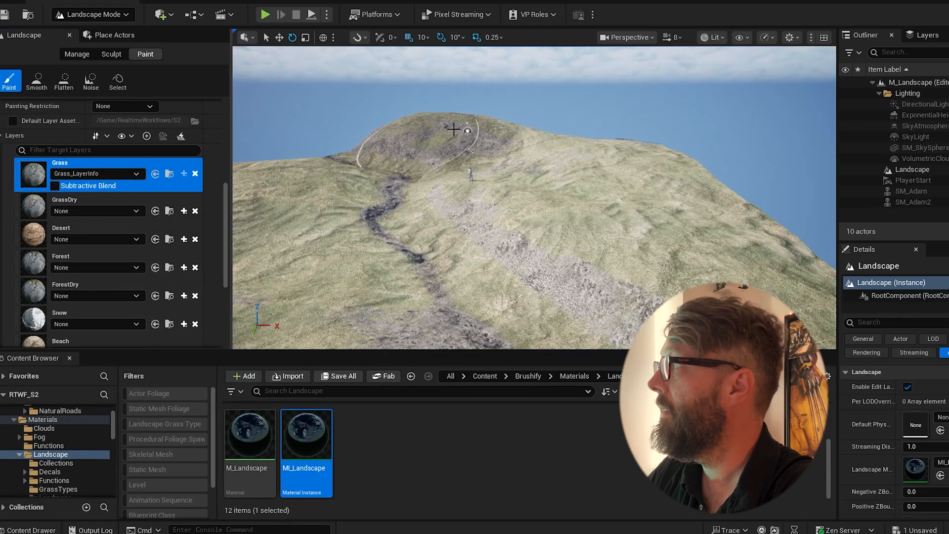
Step: Examine the textured landscape, its grass and rocks around the character, and the carved channel at close range
{"action": "mouse_move", "coordinate": [470, 190]}
{"action": "right_mouse_down"}
{"action": "mouse_move", "coordinate": [377, 226]}
{"action": "mouse_move", "coordinate": [317, 213]}
{"action": "mouse_move", "coordinate": [292, 222]}
{"action": "right_mouse_up"}
{"action": "right_click_drag", "start_coordinate": [538, 149], "coordinate": [514, 178]}
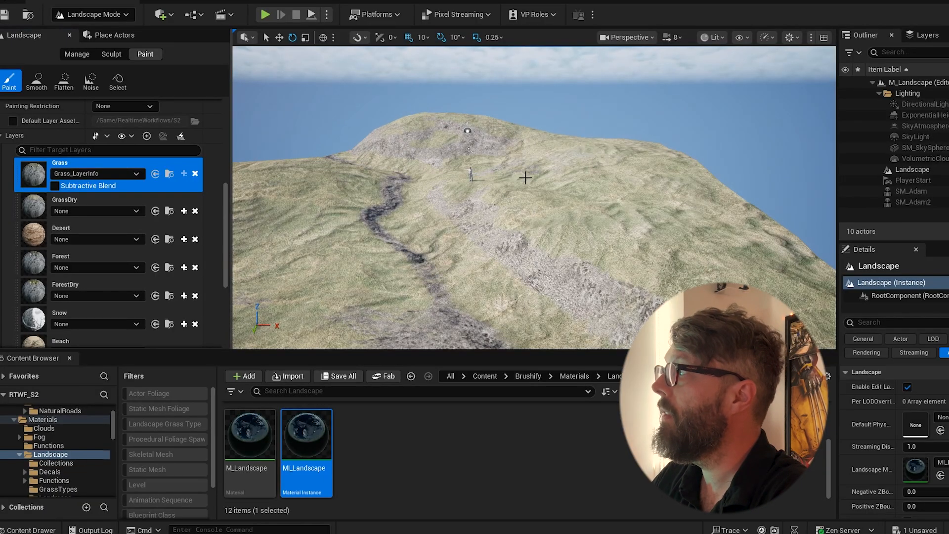
{"action": "mouse_move", "coordinate": [525, 178]}
{"action": "right_mouse_down"}
{"action": "mouse_move", "coordinate": [559, 176]}
{"action": "mouse_move", "coordinate": [548, 193]}
{"action": "mouse_move", "coordinate": [514, 196]}
{"action": "mouse_move", "coordinate": [549, 192]}
{"action": "mouse_move", "coordinate": [559, 143]}
{"action": "right_mouse_up"}
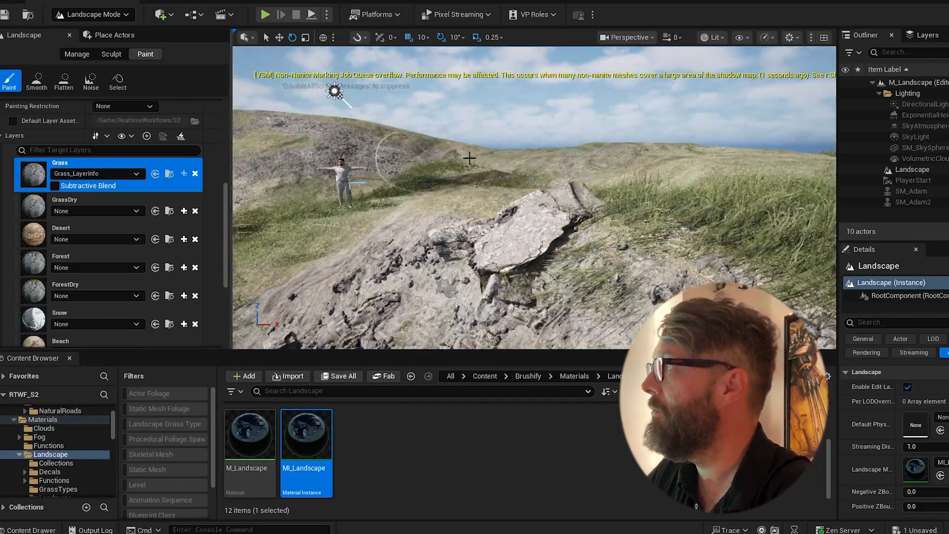
{"action": "right_click_drag", "start_coordinate": [470, 158], "coordinate": [420, 263]}
{"action": "right_click_drag", "start_coordinate": [519, 183], "coordinate": [449, 217]}
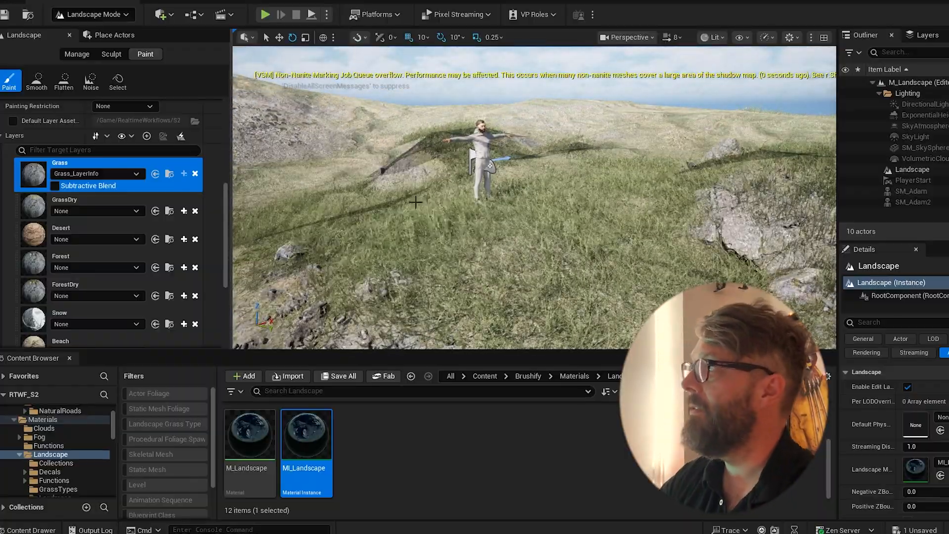
{"action": "right_click_drag", "start_coordinate": [366, 268], "coordinate": [508, 104]}
{"action": "right_click_drag", "start_coordinate": [357, 242], "coordinate": [385, 208]}
{"action": "right_click_drag", "start_coordinate": [316, 217], "coordinate": [346, 247]}
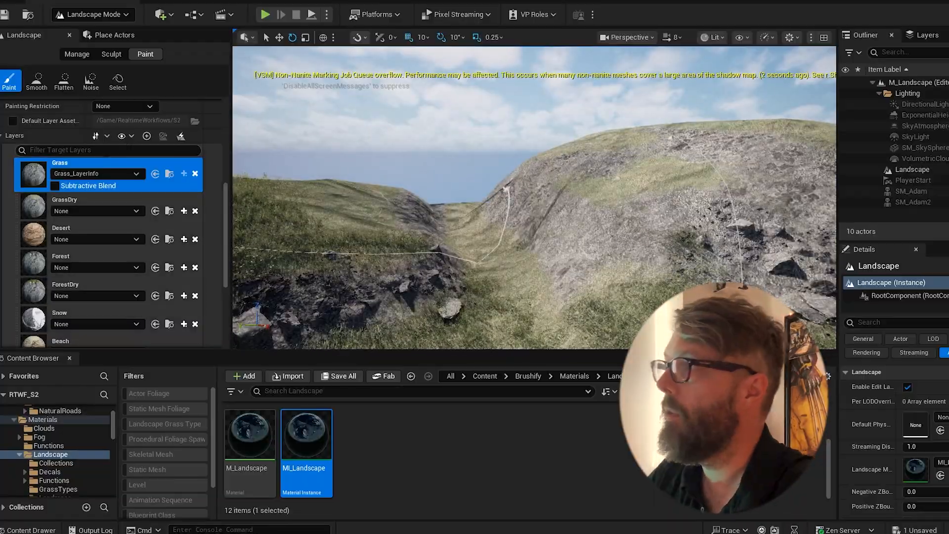
Step: Assign the RemoveProcedural_LayerInfo asset to the RemoveProcedural target layer
{"action": "right_click_drag", "start_coordinate": [456, 232], "coordinate": [277, 230]}
{"action": "scroll", "coordinate": [223, 189], "scroll_direction": "down", "scroll_amount": 5}
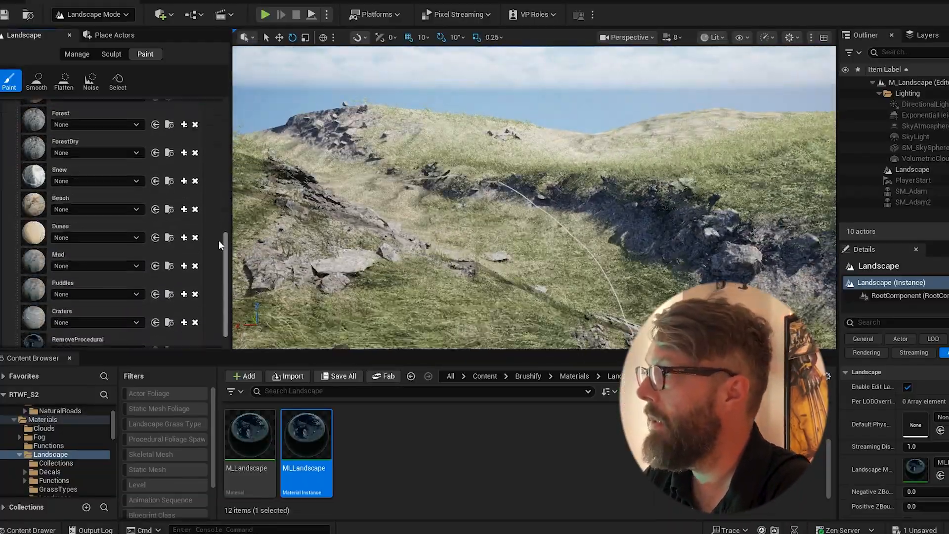
{"action": "left_click", "coordinate": [28, 303]}
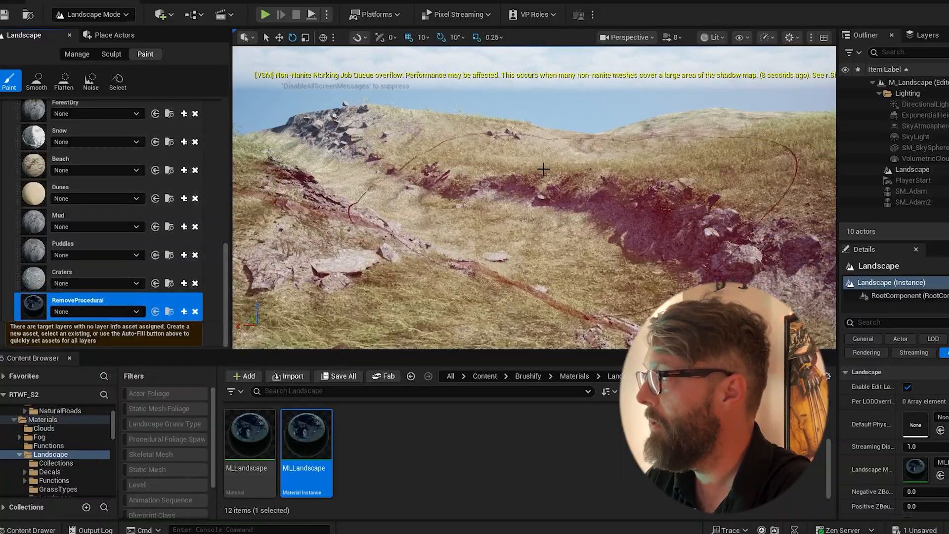
{"action": "left_click", "coordinate": [124, 312]}
{"action": "left_click", "coordinate": [131, 178]}
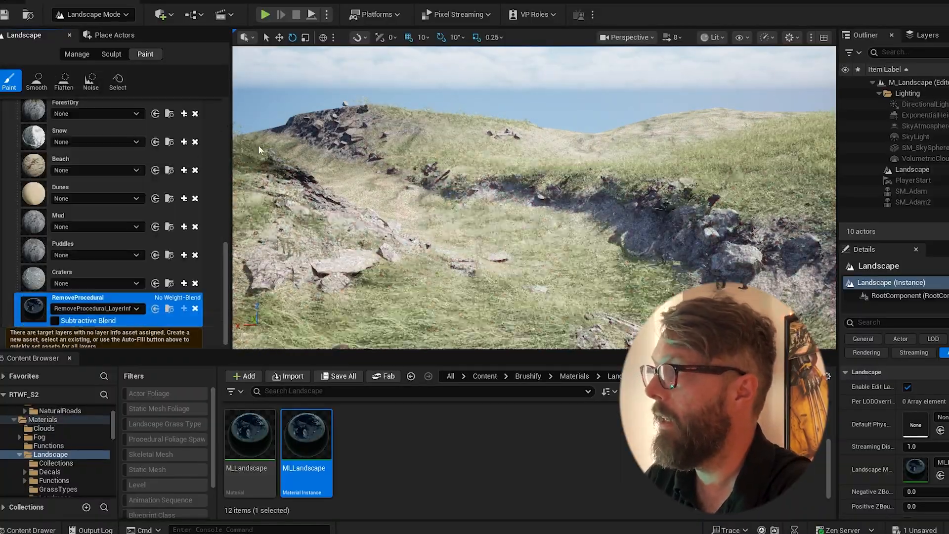
Step: Set the paint brush size to about 112, its falloff to about 0.23 and the tool strength to 1.0
{"action": "scroll", "coordinate": [221, 253], "scroll_direction": "up", "scroll_amount": 10}
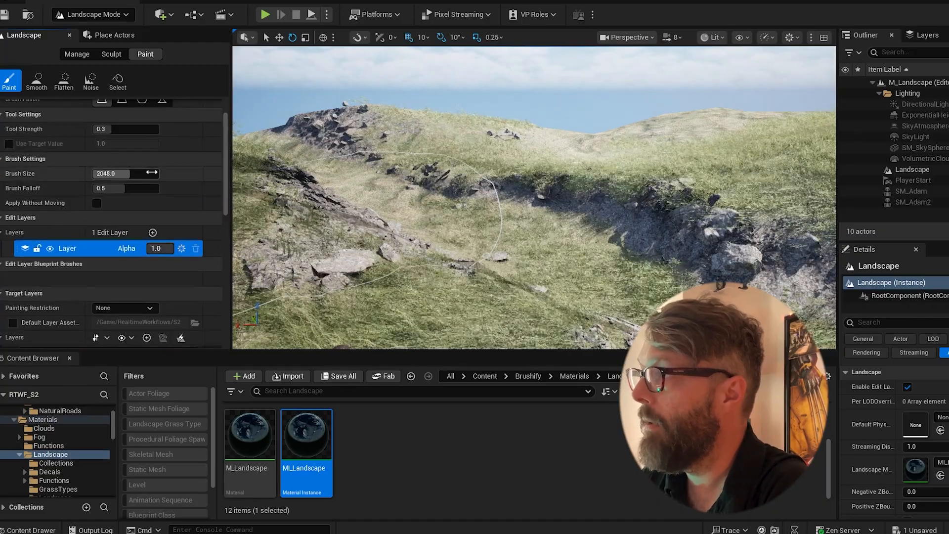
{"action": "left_click_drag", "start_coordinate": [149, 174], "coordinate": [119, 173]}
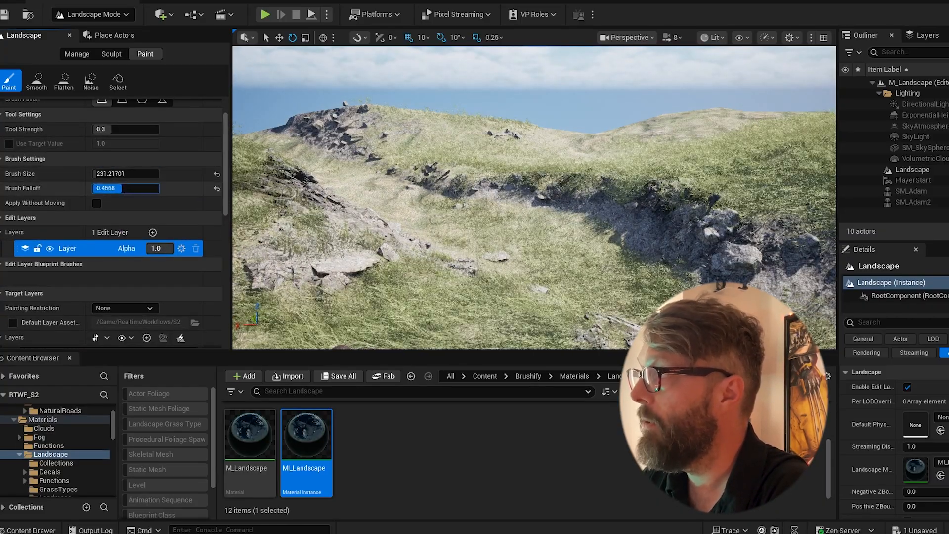
{"action": "mouse_move", "coordinate": [126, 189]}
{"action": "left_mouse_down"}
{"action": "mouse_move", "coordinate": [93, 191]}
{"action": "mouse_move", "coordinate": [95, 173]}
{"action": "left_mouse_up"}
{"action": "mouse_move", "coordinate": [366, 74]}
{"action": "middle_mouse_down"}
{"action": "mouse_move", "coordinate": [466, 214]}
{"action": "mouse_move", "coordinate": [425, 159]}
{"action": "middle_mouse_up"}
{"action": "right_click_drag", "start_coordinate": [425, 159], "coordinate": [391, 161]}
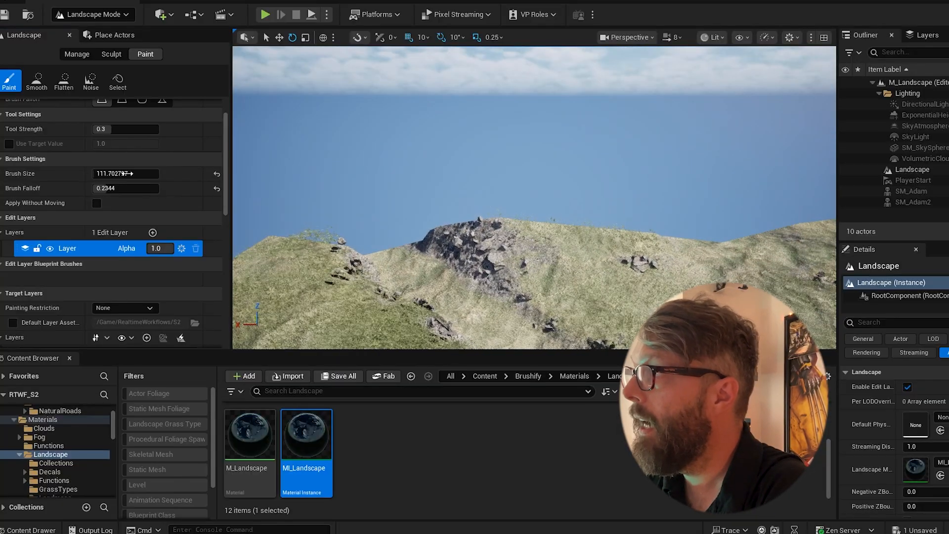
{"action": "scroll", "coordinate": [226, 165], "scroll_direction": "up", "scroll_amount": 2}
{"action": "left_click_drag", "start_coordinate": [119, 149], "coordinate": [163, 150]}
Step: Paint the RemoveProcedural layer along the floor of the carved channel to clear its procedural grass and rocks
{"action": "mouse_move", "coordinate": [518, 225]}
{"action": "right_mouse_down"}
{"action": "mouse_move", "coordinate": [359, 311]}
{"action": "mouse_move", "coordinate": [484, 194]}
{"action": "right_mouse_up"}
{"action": "mouse_move", "coordinate": [484, 194]}
{"action": "left_mouse_down"}
{"action": "mouse_move", "coordinate": [473, 197]}
{"action": "mouse_move", "coordinate": [504, 232]}
{"action": "mouse_move", "coordinate": [516, 205]}
{"action": "mouse_move", "coordinate": [518, 99]}
{"action": "mouse_move", "coordinate": [543, 94]}
{"action": "left_mouse_up"}
{"action": "right_click_drag", "start_coordinate": [544, 114], "coordinate": [564, 167]}
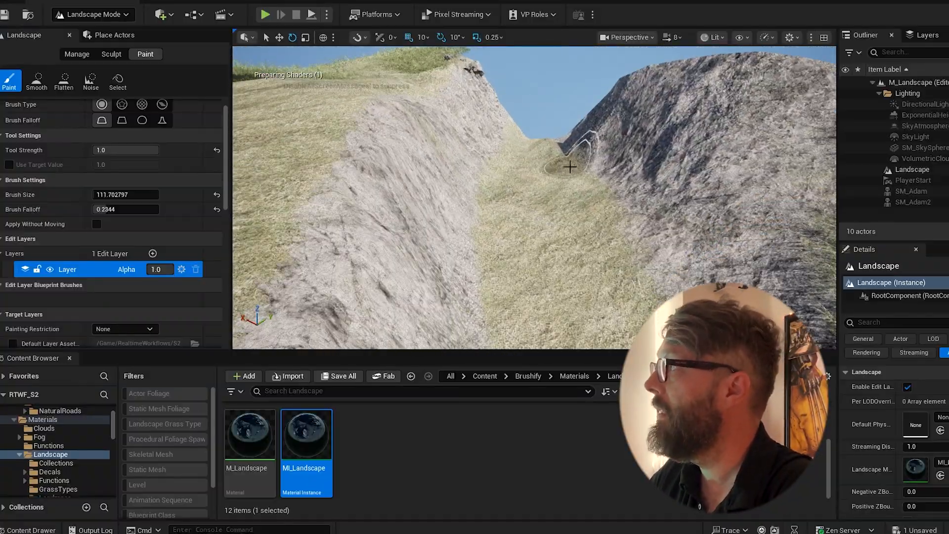
{"action": "mouse_move", "coordinate": [535, 253]}
{"action": "right_mouse_down"}
{"action": "mouse_move", "coordinate": [548, 277]}
{"action": "mouse_move", "coordinate": [535, 261]}
{"action": "right_mouse_up"}
{"action": "mouse_move", "coordinate": [543, 225]}
{"action": "left_mouse_down"}
{"action": "mouse_move", "coordinate": [514, 138]}
{"action": "mouse_move", "coordinate": [500, 161]}
{"action": "left_mouse_up"}
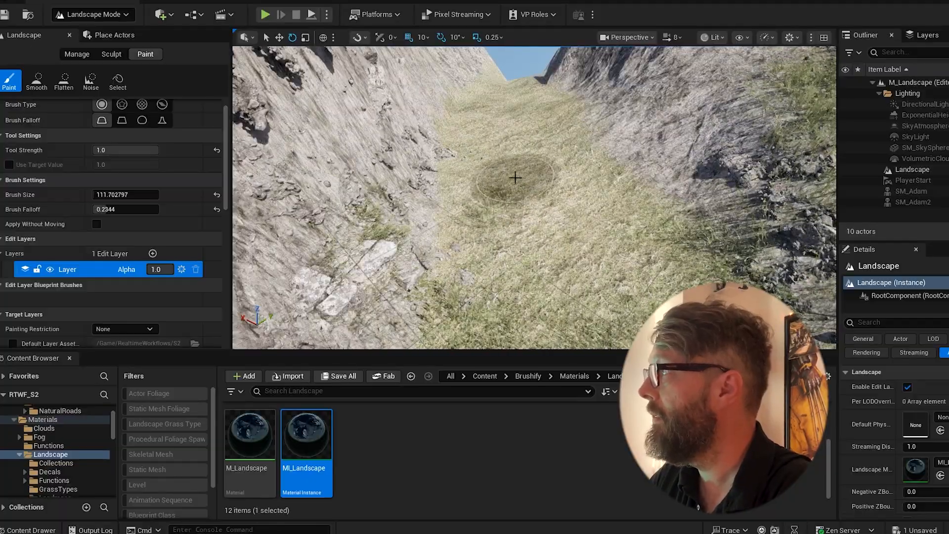
{"action": "mouse_move", "coordinate": [492, 229]}
{"action": "right_mouse_down"}
{"action": "mouse_move", "coordinate": [497, 198]}
{"action": "mouse_move", "coordinate": [491, 206]}
{"action": "right_mouse_up"}
{"action": "mouse_move", "coordinate": [469, 227]}
{"action": "left_mouse_down"}
{"action": "mouse_move", "coordinate": [430, 247]}
{"action": "mouse_move", "coordinate": [573, 223]}
{"action": "mouse_move", "coordinate": [376, 277]}
{"action": "mouse_move", "coordinate": [395, 262]}
{"action": "mouse_move", "coordinate": [458, 258]}
{"action": "left_mouse_up"}
{"action": "mouse_move", "coordinate": [483, 191]}
{"action": "right_mouse_down"}
{"action": "mouse_move", "coordinate": [543, 237]}
{"action": "mouse_move", "coordinate": [625, 265]}
{"action": "mouse_move", "coordinate": [346, 149]}
{"action": "mouse_move", "coordinate": [401, 128]}
{"action": "mouse_move", "coordinate": [415, 106]}
{"action": "right_mouse_up"}
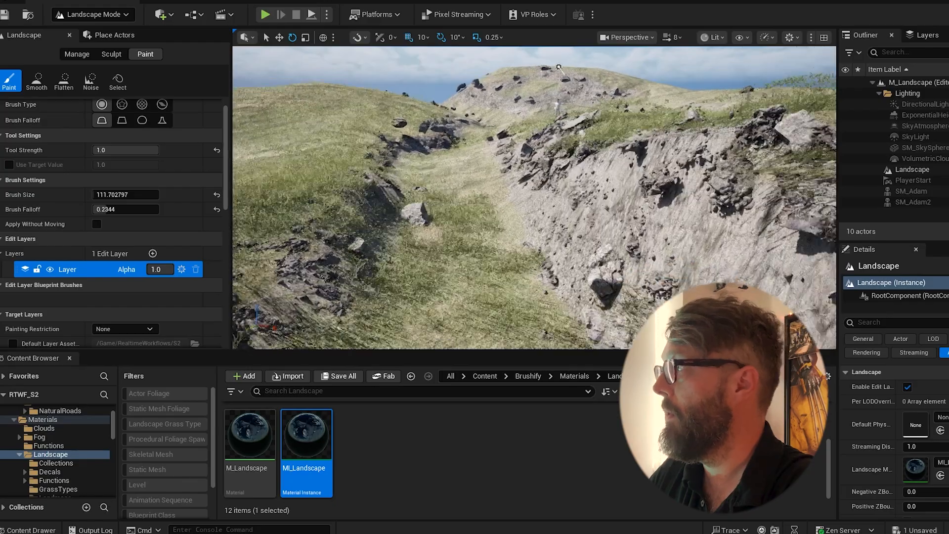
{"action": "right_click_drag", "start_coordinate": [375, 233], "coordinate": [346, 232]}
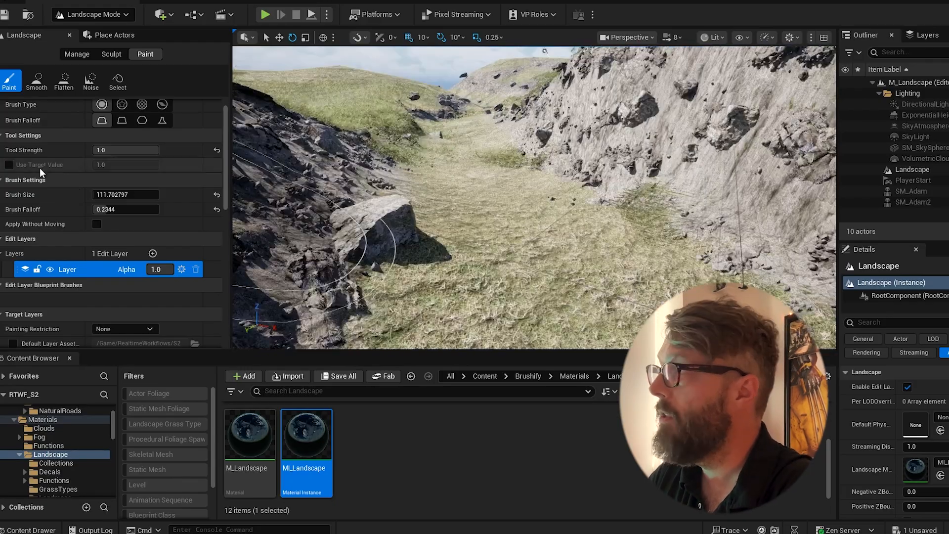
Step: Assign a Mud_LayerInfo asset to the Mud target layer
{"action": "left_click", "coordinate": [221, 182]}
{"action": "left_click", "coordinate": [222, 193]}
{"action": "left_click_drag", "start_coordinate": [230, 206], "coordinate": [225, 337]}
{"action": "left_click", "coordinate": [94, 227]}
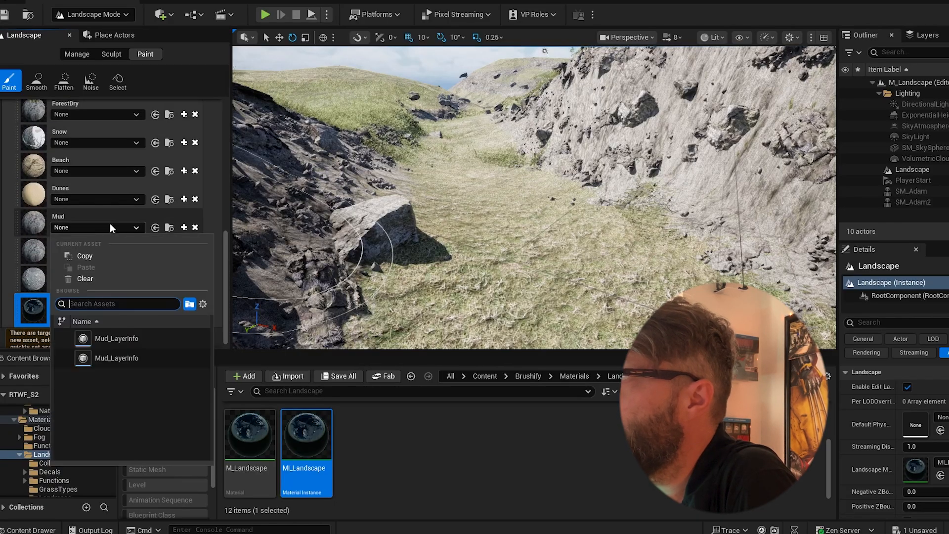
{"action": "left_click", "coordinate": [120, 322]}
Step: Paint the Mud layer along the whole length of the channel floor to form a winding dirt path
{"action": "mouse_move", "coordinate": [623, 258]}
{"action": "left_mouse_down"}
{"action": "mouse_move", "coordinate": [542, 273]}
{"action": "mouse_move", "coordinate": [588, 165]}
{"action": "mouse_move", "coordinate": [556, 297]}
{"action": "mouse_move", "coordinate": [498, 205]}
{"action": "mouse_move", "coordinate": [504, 276]}
{"action": "mouse_move", "coordinate": [568, 247]}
{"action": "mouse_move", "coordinate": [592, 277]}
{"action": "left_mouse_up"}
{"action": "right_click_drag", "start_coordinate": [593, 277], "coordinate": [601, 287]}
{"action": "right_click_drag", "start_coordinate": [600, 287], "coordinate": [593, 277]}
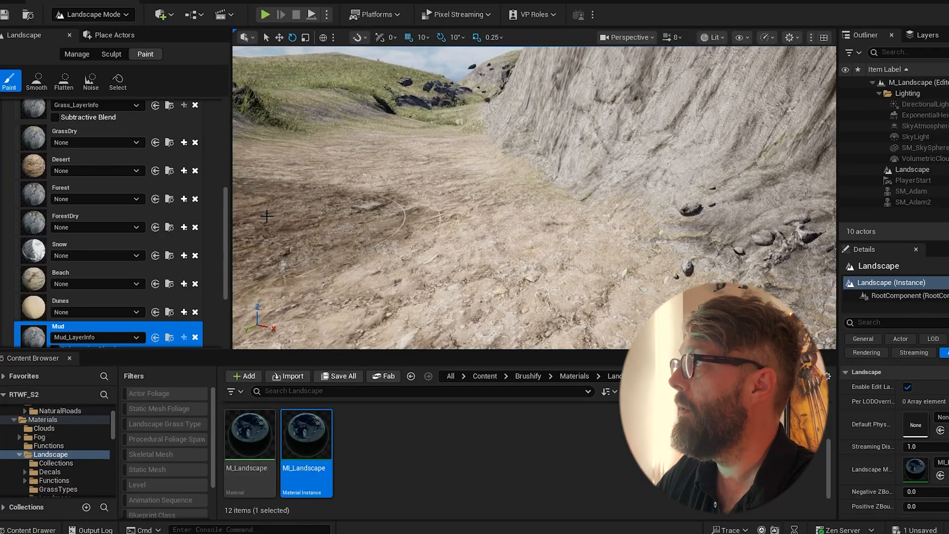
{"action": "mouse_move", "coordinate": [414, 210]}
{"action": "right_mouse_down"}
{"action": "mouse_move", "coordinate": [391, 210]}
{"action": "mouse_move", "coordinate": [416, 190]}
{"action": "right_mouse_up"}
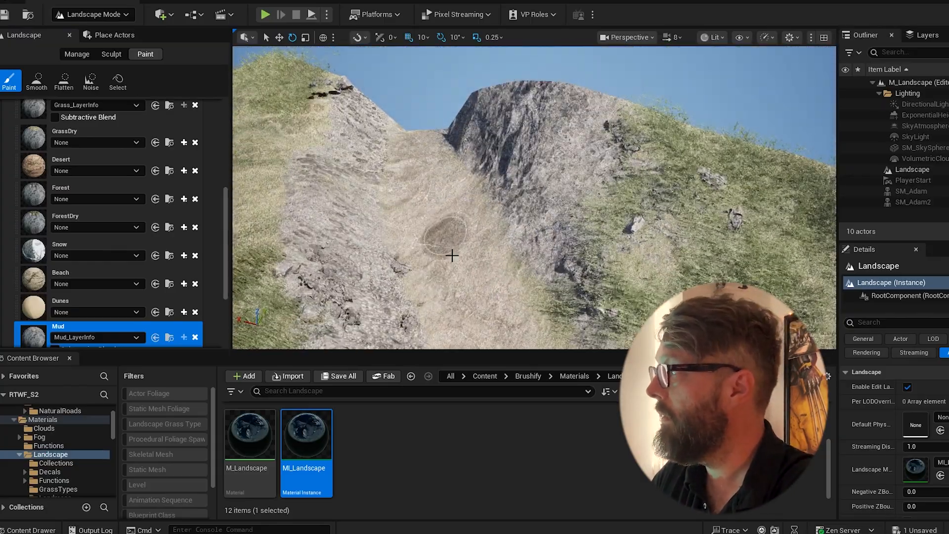
{"action": "right_click_drag", "start_coordinate": [443, 229], "coordinate": [473, 247]}
{"action": "mouse_move", "coordinate": [444, 236]}
{"action": "left_mouse_down"}
{"action": "mouse_move", "coordinate": [480, 252]}
{"action": "mouse_move", "coordinate": [478, 303]}
{"action": "mouse_move", "coordinate": [460, 234]}
{"action": "mouse_move", "coordinate": [443, 220]}
{"action": "left_mouse_up"}
{"action": "right_click_drag", "start_coordinate": [443, 220], "coordinate": [583, 227]}
{"action": "mouse_move", "coordinate": [444, 223]}
{"action": "left_mouse_down"}
{"action": "mouse_move", "coordinate": [491, 271]}
{"action": "mouse_move", "coordinate": [701, 165]}
{"action": "mouse_move", "coordinate": [572, 208]}
{"action": "left_mouse_up"}
{"action": "right_click_drag", "start_coordinate": [571, 208], "coordinate": [627, 169]}
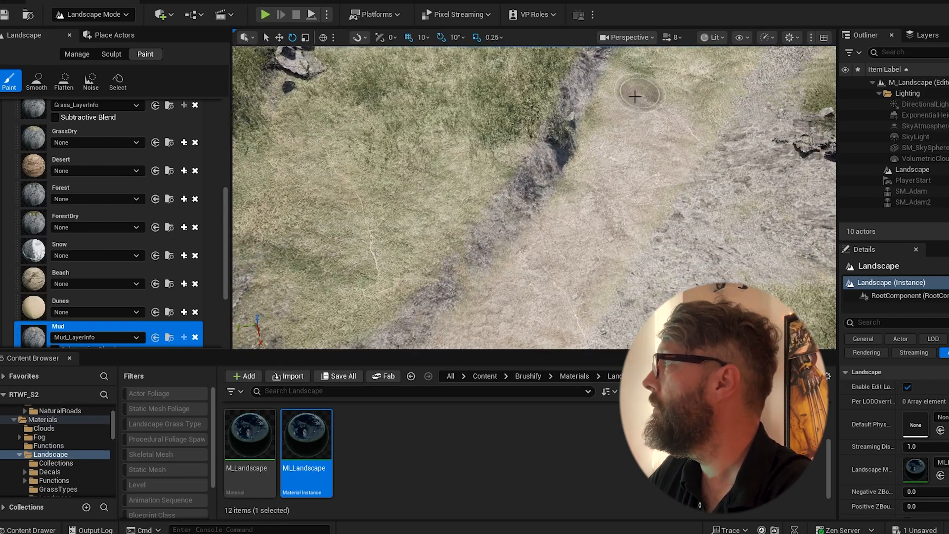
{"action": "mouse_move", "coordinate": [667, 98]}
{"action": "right_mouse_down"}
{"action": "mouse_move", "coordinate": [576, 212]}
{"action": "mouse_move", "coordinate": [543, 237]}
{"action": "right_mouse_up"}
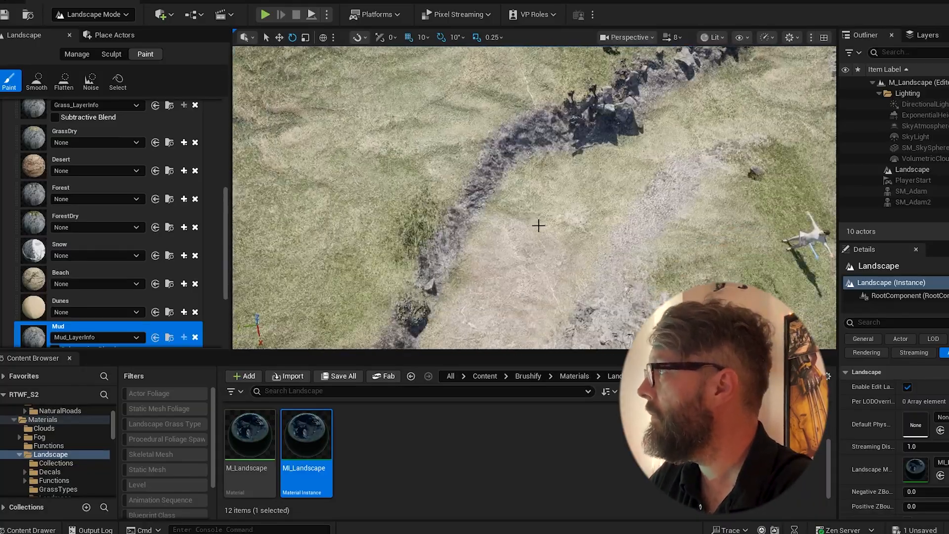
{"action": "mouse_move", "coordinate": [470, 301]}
{"action": "left_mouse_down"}
{"action": "mouse_move", "coordinate": [593, 173]}
{"action": "mouse_move", "coordinate": [553, 244]}
{"action": "mouse_move", "coordinate": [659, 149]}
{"action": "left_mouse_up"}
{"action": "right_click_drag", "start_coordinate": [666, 138], "coordinate": [665, 141]}
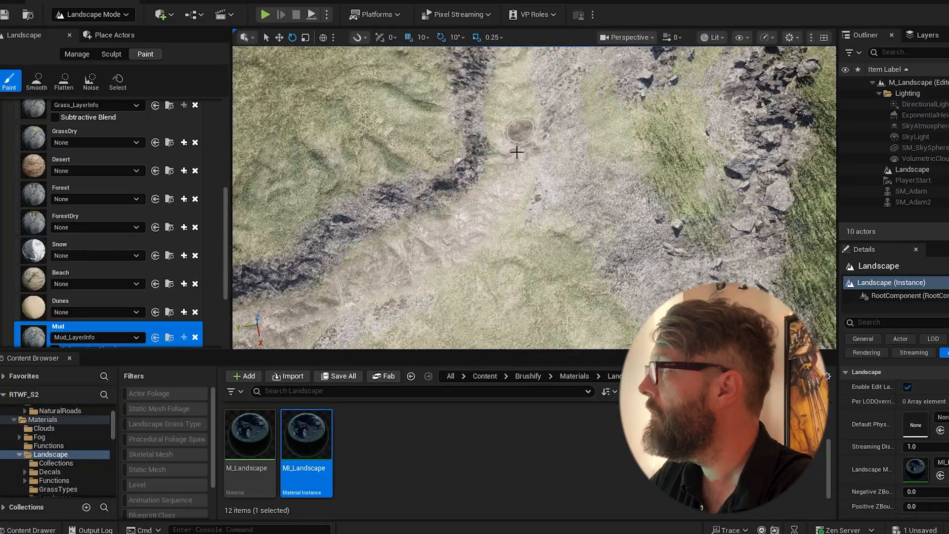
{"action": "right_click_drag", "start_coordinate": [508, 95], "coordinate": [512, 64]}
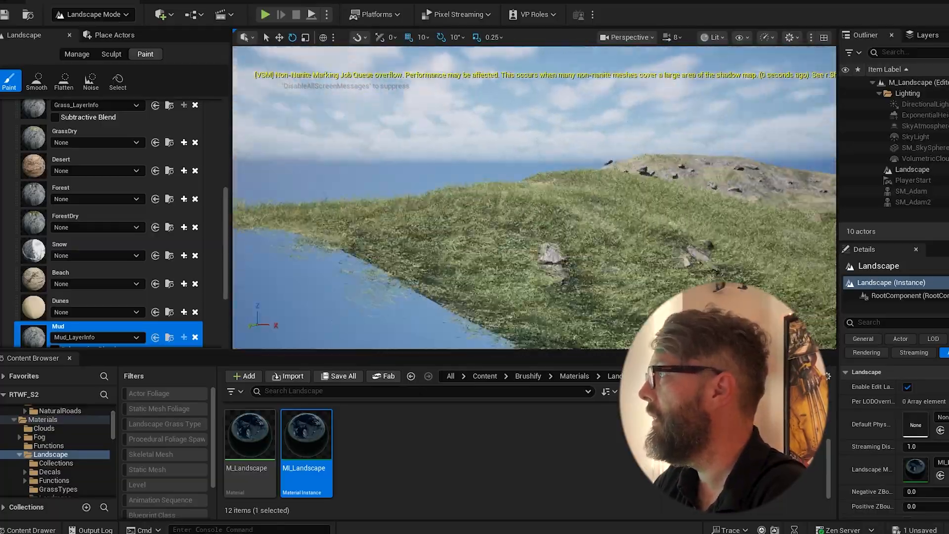
Step: Examine the landscape around the dirt path at ground level, including its rocky banks and grassy hills
{"action": "mouse_move", "coordinate": [764, 167]}
{"action": "right_mouse_down"}
{"action": "mouse_move", "coordinate": [833, 188]}
{"action": "mouse_move", "coordinate": [830, 173]}
{"action": "mouse_move", "coordinate": [780, 161]}
{"action": "right_mouse_up"}
{"action": "key", "text": "w"}
{"action": "mouse_move", "coordinate": [528, 269]}
{"action": "right_mouse_down"}
{"action": "mouse_move", "coordinate": [509, 273]}
{"action": "mouse_move", "coordinate": [512, 286]}
{"action": "mouse_move", "coordinate": [514, 267]}
{"action": "mouse_move", "coordinate": [519, 277]}
{"action": "mouse_move", "coordinate": [644, 276]}
{"action": "right_mouse_up"}
{"action": "key", "text": "q"}
{"action": "key", "text": "e"}
{"action": "key", "text": "w"}
{"action": "right_click_drag", "start_coordinate": [583, 184], "coordinate": [642, 186]}
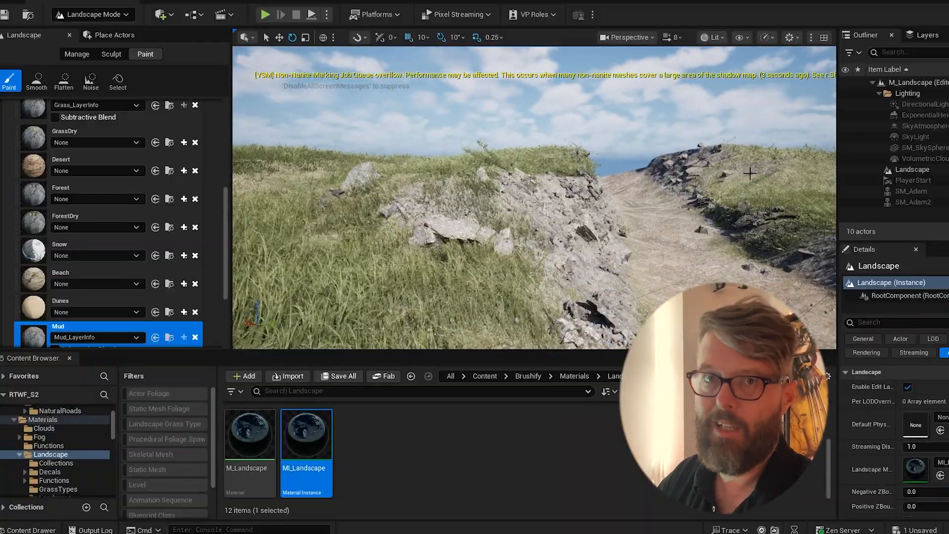
{"action": "key", "text": "d"}
{"action": "right_click_drag", "start_coordinate": [662, 162], "coordinate": [731, 162]}
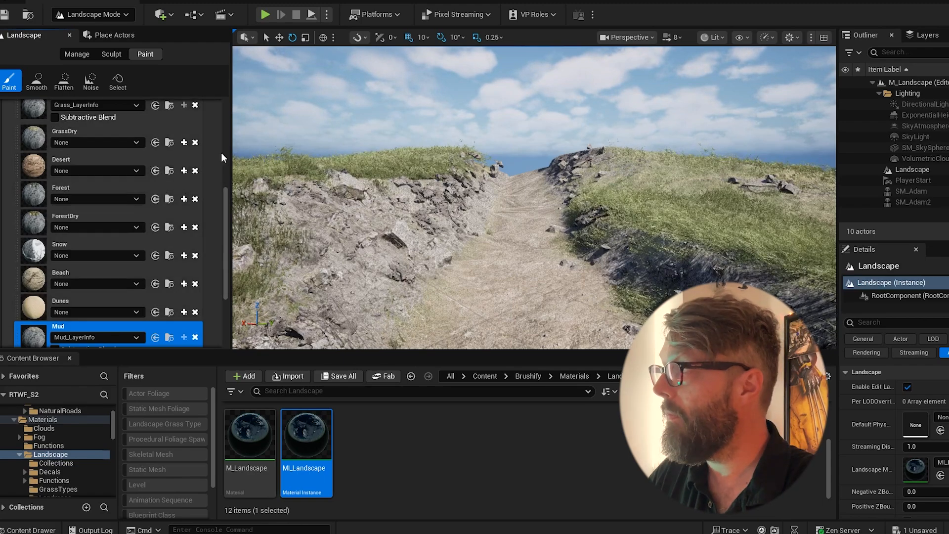
Step: Switch the editor from Landscape mode to Foliage mode
{"action": "left_click_drag", "start_coordinate": [228, 195], "coordinate": [228, 103]}
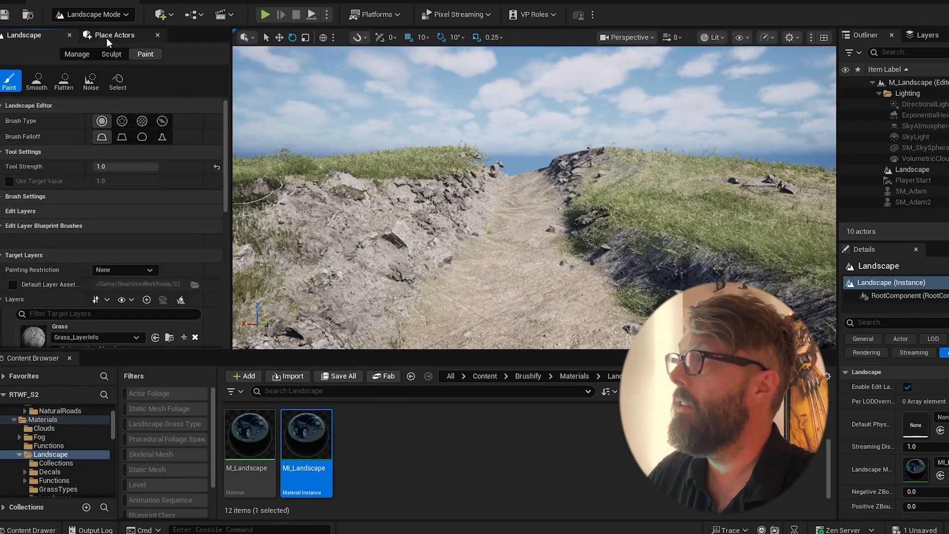
{"action": "left_click", "coordinate": [92, 14]}
{"action": "left_click", "coordinate": [105, 53]}
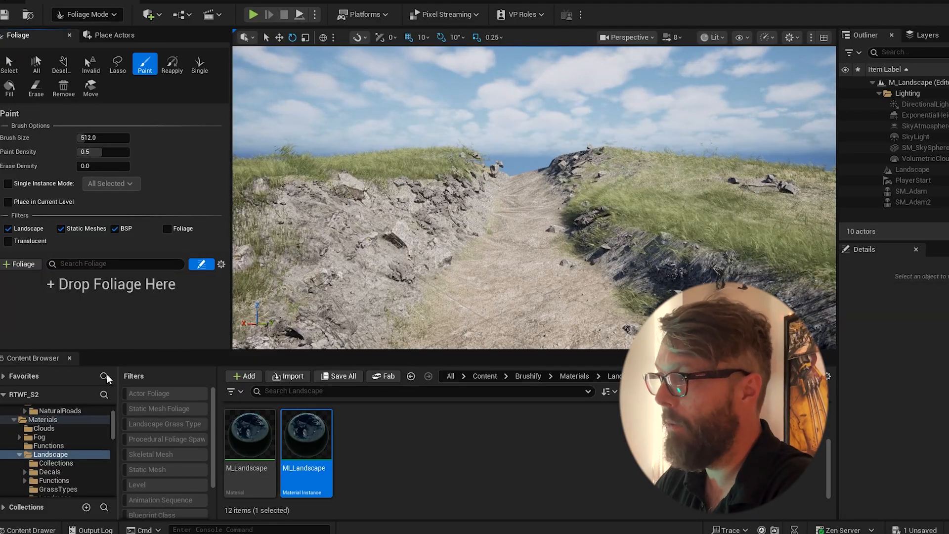
Step: Add all European beech meshes from the EuropeanBeech/Geometry/SimpleWind folder to the foliage list
{"action": "left_click_drag", "start_coordinate": [113, 426], "coordinate": [113, 448]}
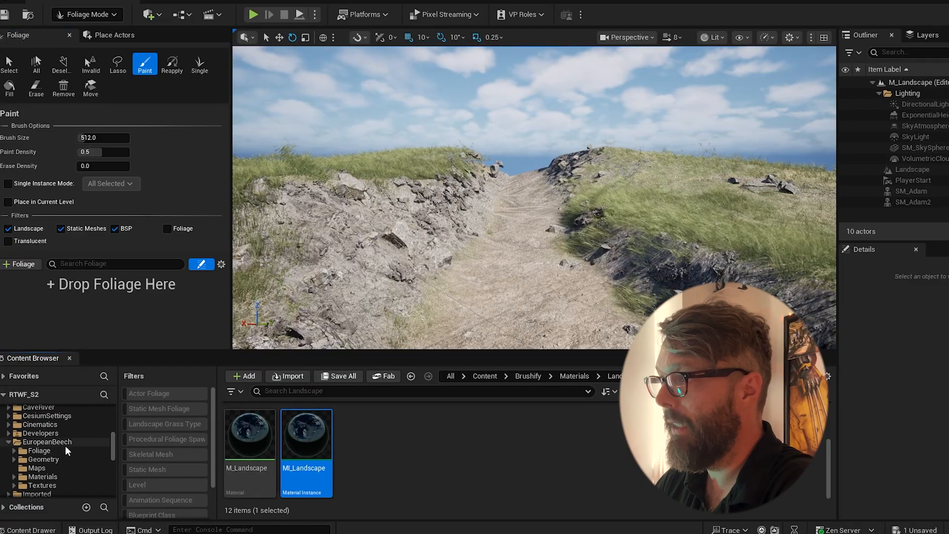
{"action": "left_click", "coordinate": [44, 459]}
{"action": "double_click", "coordinate": [306, 428]}
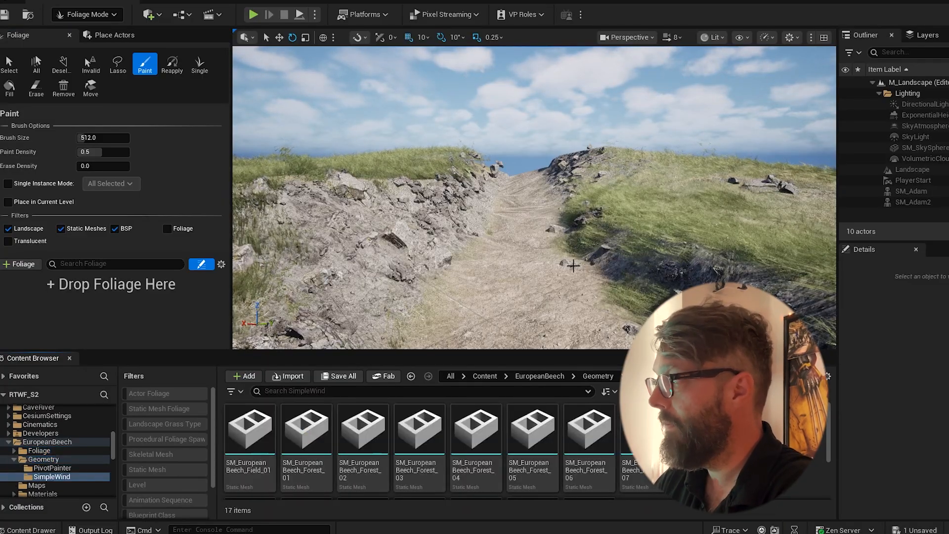
{"action": "mouse_move", "coordinate": [829, 433]}
{"action": "left_mouse_down"}
{"action": "mouse_move", "coordinate": [824, 456]}
{"action": "mouse_move", "coordinate": [827, 431]}
{"action": "left_mouse_up"}
{"action": "key", "text": "ctrl+a"}
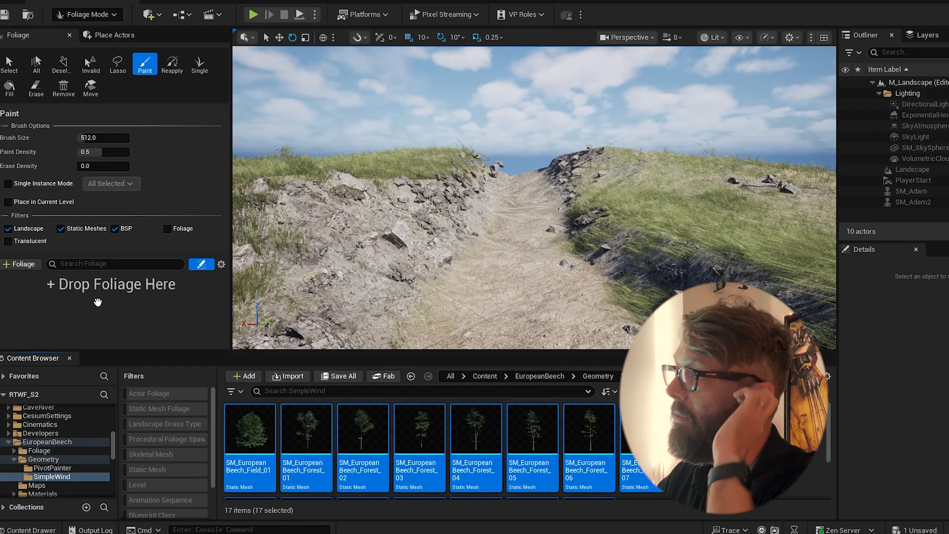
{"action": "left_click_drag", "start_coordinate": [78, 292], "coordinate": [78, 292]}
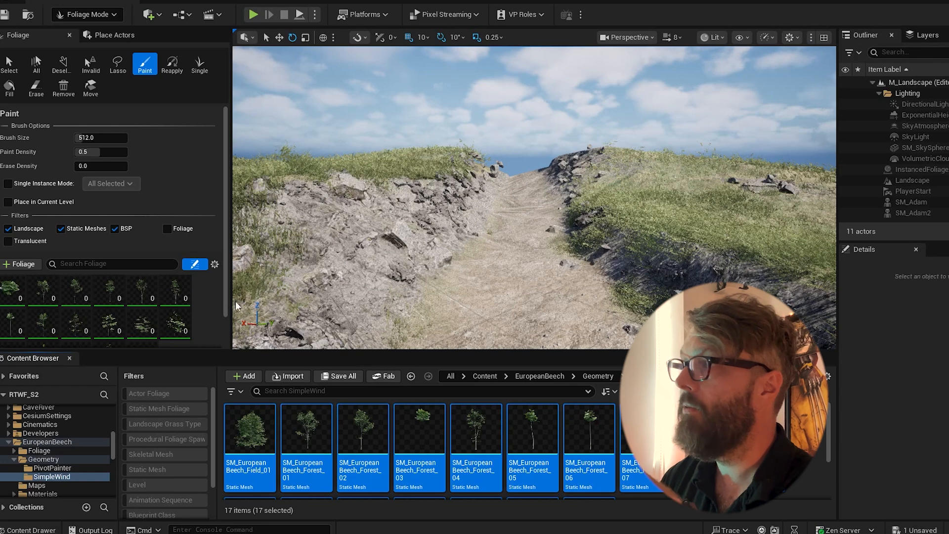
Step: Try painting SM_EuropeanBeech_Field_01 trees on the grassy slope beside the path with the 512 brush and 0.5 density
{"action": "scroll", "coordinate": [225, 302], "scroll_direction": "down", "scroll_amount": 2}
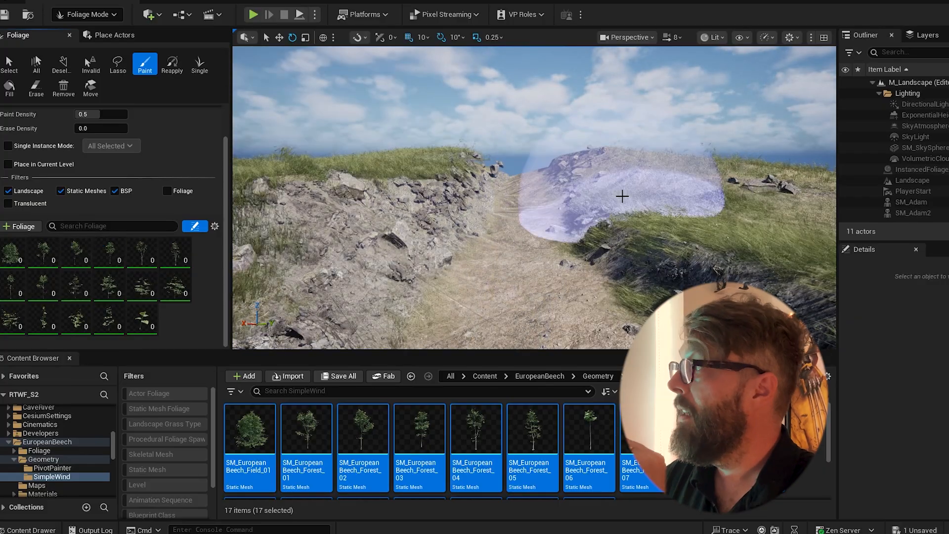
{"action": "middle_click_drag", "start_coordinate": [626, 192], "coordinate": [692, 172]}
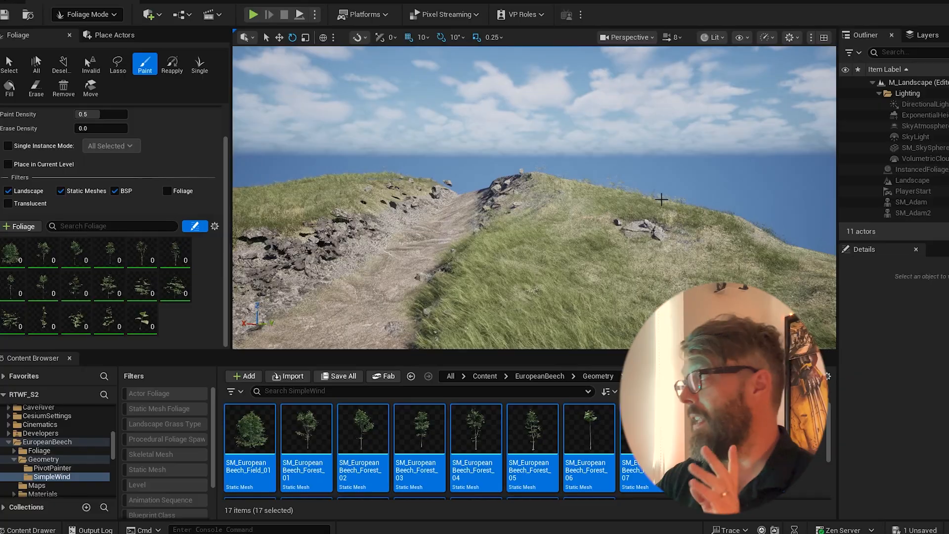
{"action": "left_click", "coordinate": [582, 265]}
{"action": "right_click_drag", "start_coordinate": [565, 213], "coordinate": [576, 257]}
{"action": "key", "text": "s"}
{"action": "key", "text": "s"}
{"action": "key", "text": "w"}
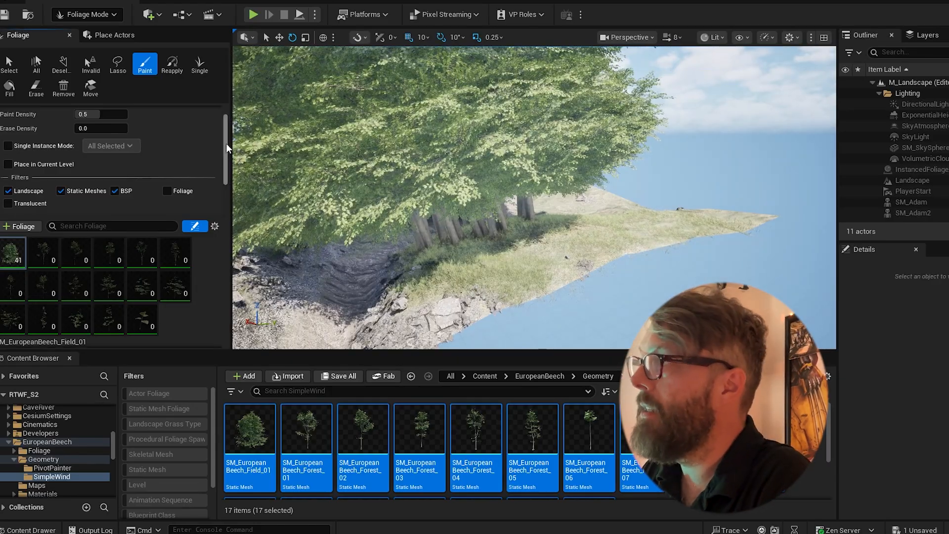
Step: Undo the painted beech trees and set the foliage Paint Density to 0.05
{"action": "scroll", "coordinate": [226, 126], "scroll_direction": "up", "scroll_amount": 2}
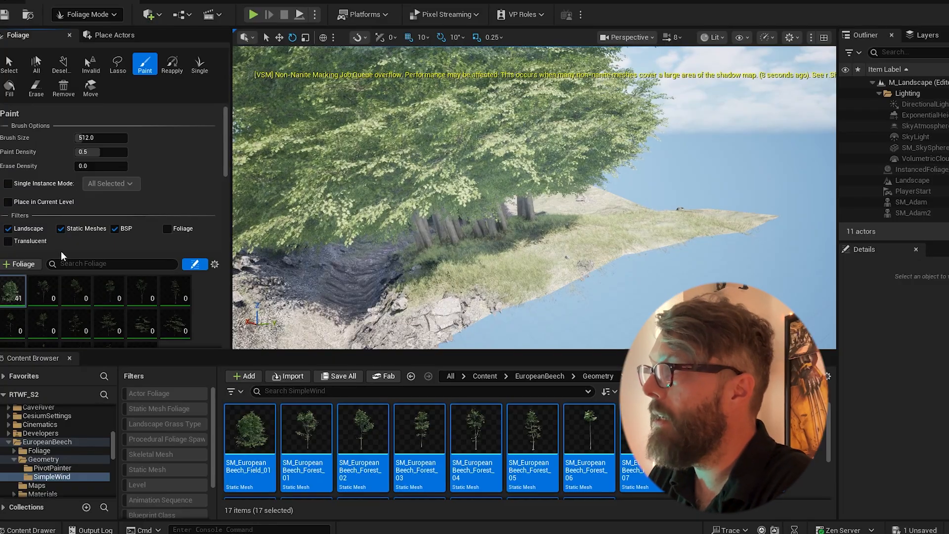
{"action": "left_click_drag", "start_coordinate": [226, 168], "coordinate": [227, 232]}
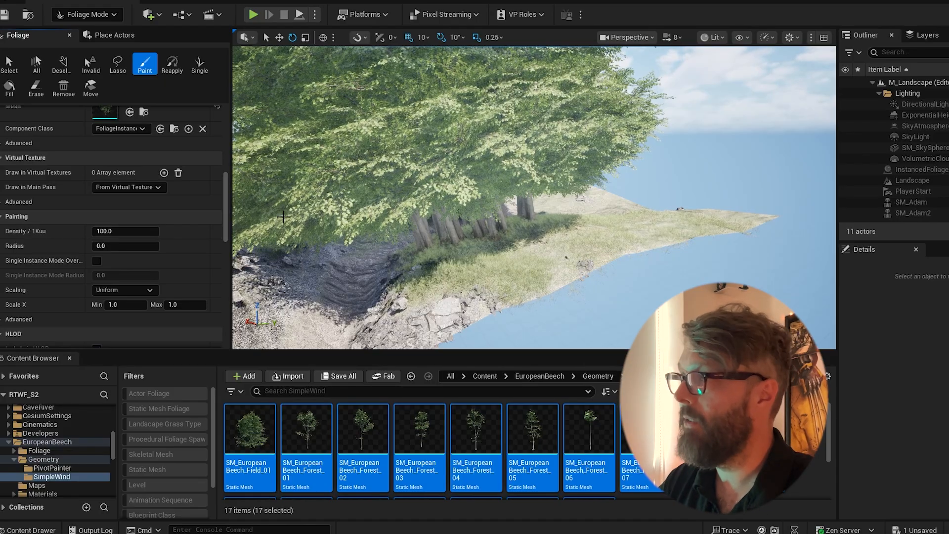
{"action": "left_click_drag", "start_coordinate": [227, 211], "coordinate": [226, 161]}
{"action": "key", "text": "ctrl+z"}
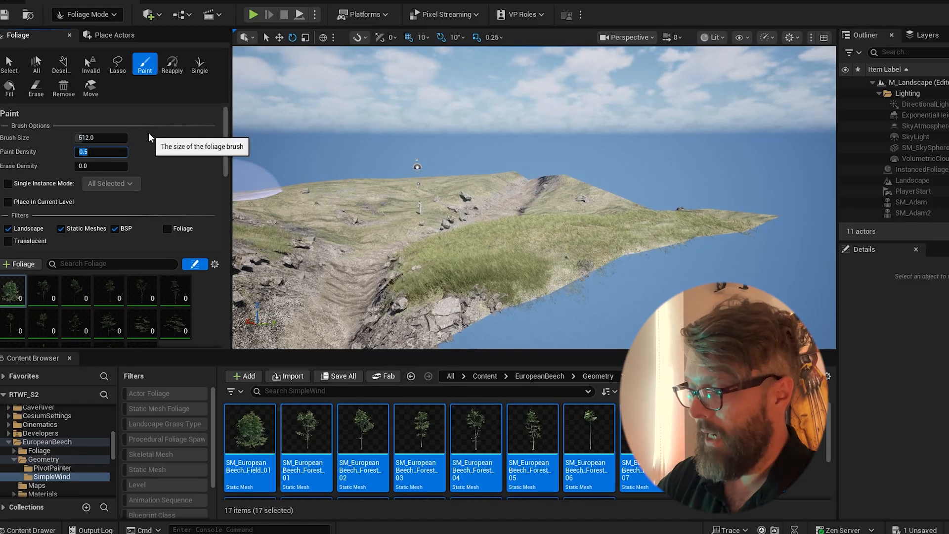
{"action": "type", "text": "0.020.05"}
{"action": "key", "text": "Return"}
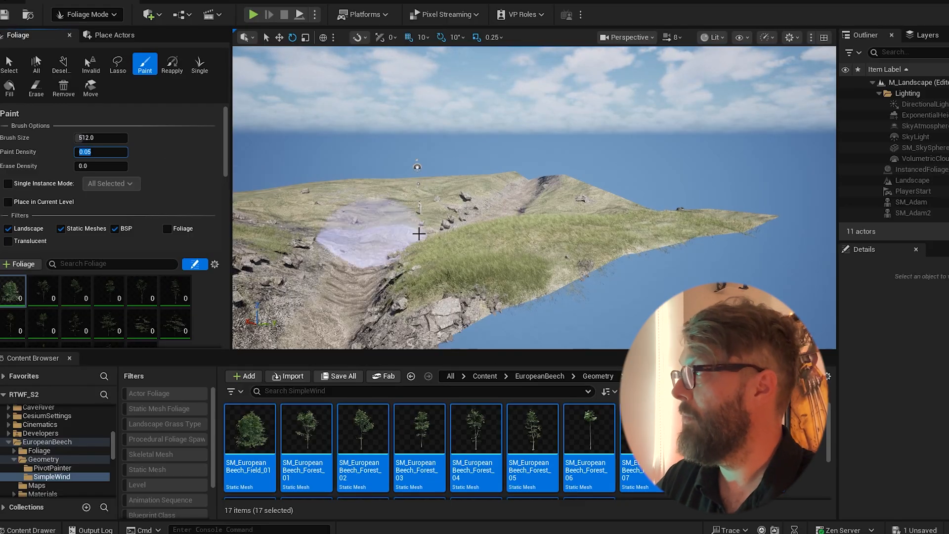
Step: Try painting SM_EuropeanBeech_Field_01 trees on the hill across the path at the reduced density, and undo them
{"action": "left_click", "coordinate": [277, 188]}
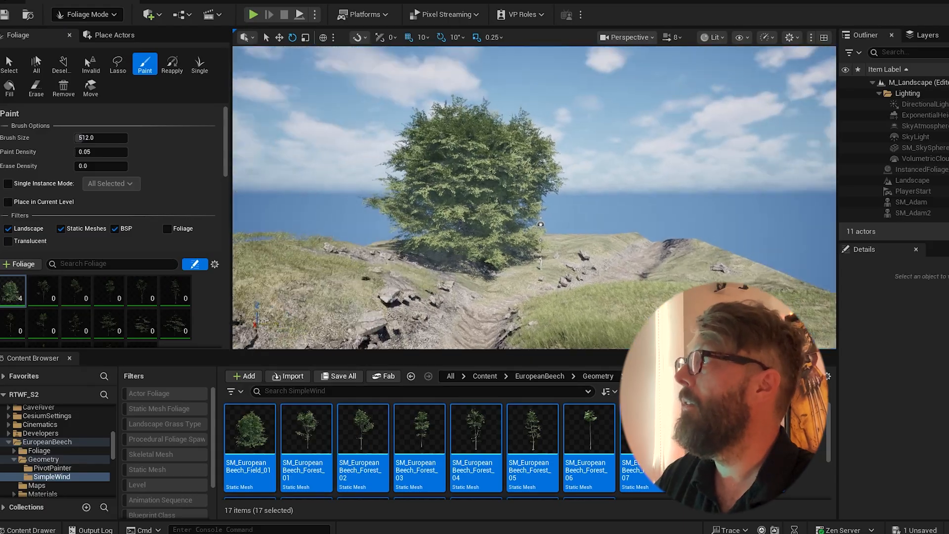
{"action": "right_click_drag", "start_coordinate": [533, 198], "coordinate": [622, 215]}
{"action": "key", "text": "w"}
{"action": "right_click_drag", "start_coordinate": [398, 210], "coordinate": [341, 213]}
{"action": "key", "text": "ctrl+z"}
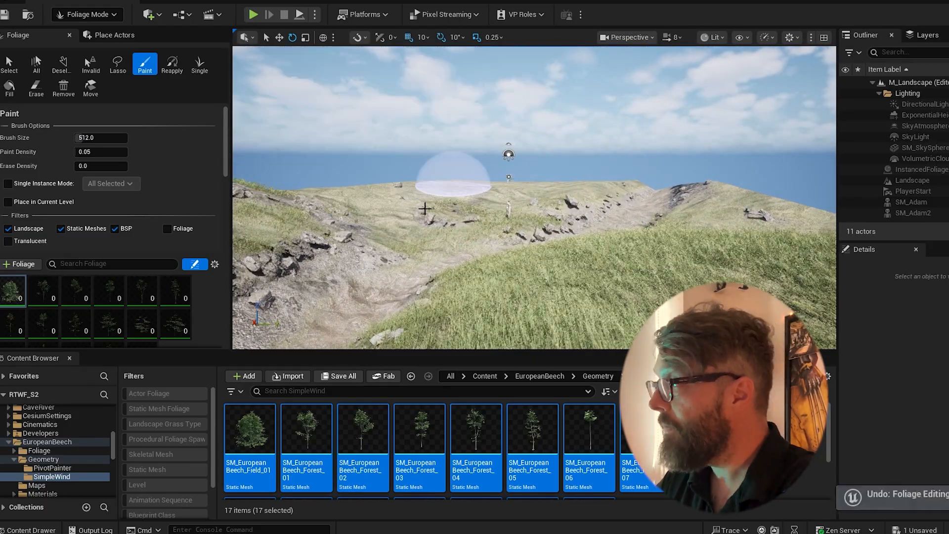
Step: Set the painting Density / 1Kuu of SM_EuropeanBeech_Field_01 to 10
{"action": "mouse_move", "coordinate": [225, 156]}
{"action": "left_mouse_down"}
{"action": "mouse_move", "coordinate": [222, 195]}
{"action": "mouse_move", "coordinate": [222, 168]}
{"action": "left_mouse_up"}
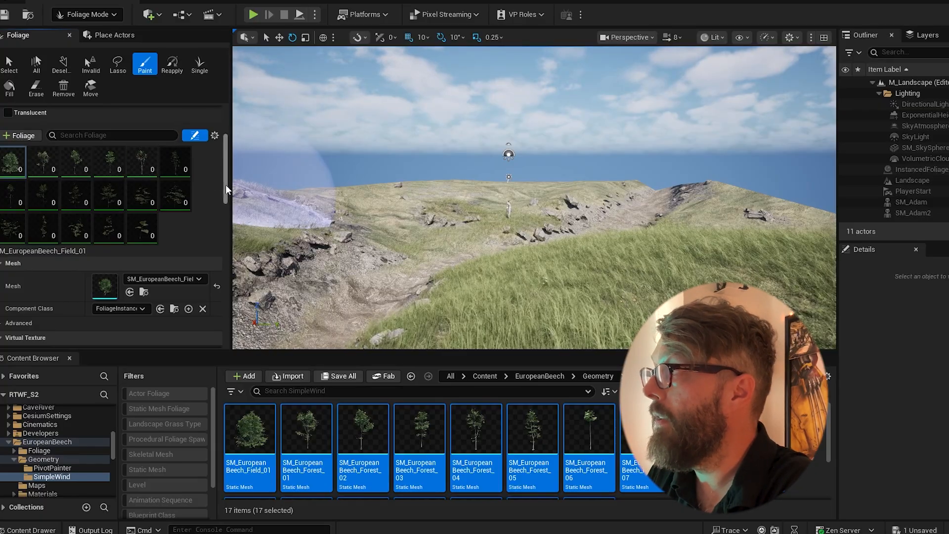
{"action": "scroll", "coordinate": [224, 195], "scroll_direction": "down", "scroll_amount": 3}
{"action": "left_click", "coordinate": [119, 293]}
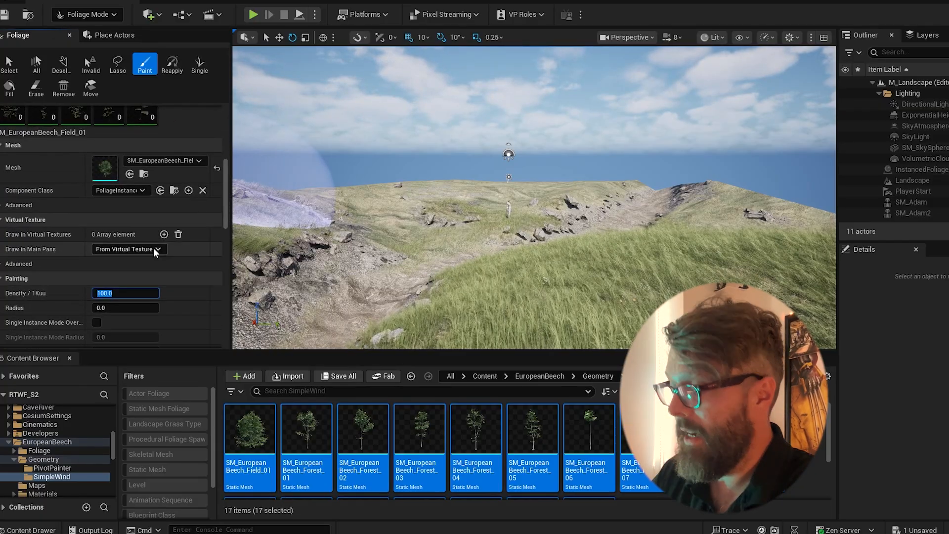
{"action": "type", "text": "10"}
{"action": "key", "text": "Return"}
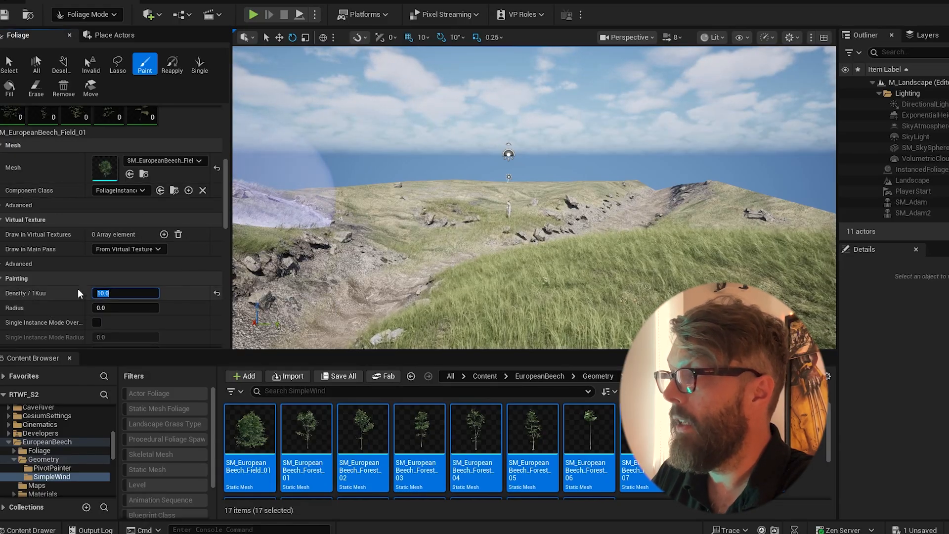
Step: Set the painting Density / 1Kuu of SM_EuropeanBeech_Forest_01 to 10
{"action": "scroll", "coordinate": [220, 208], "scroll_direction": "up", "scroll_amount": 3}
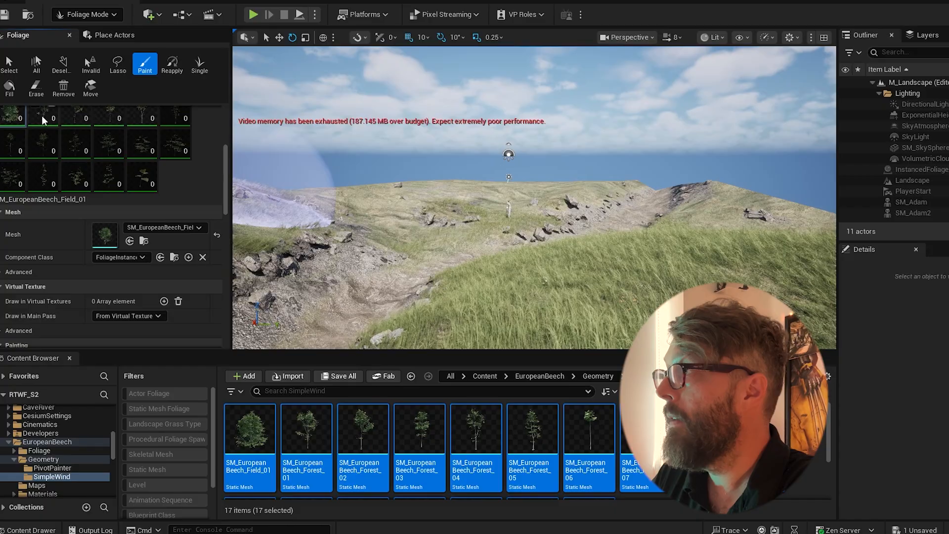
{"action": "scroll", "coordinate": [225, 214], "scroll_direction": "down", "scroll_amount": 3}
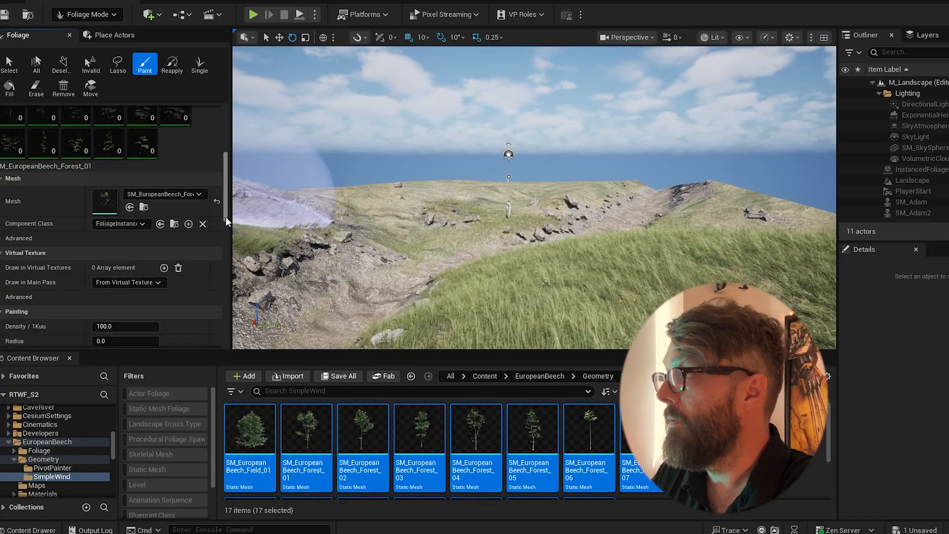
{"action": "left_click", "coordinate": [126, 283]}
{"action": "type", "text": "10"}
{"action": "key", "text": "Return"}
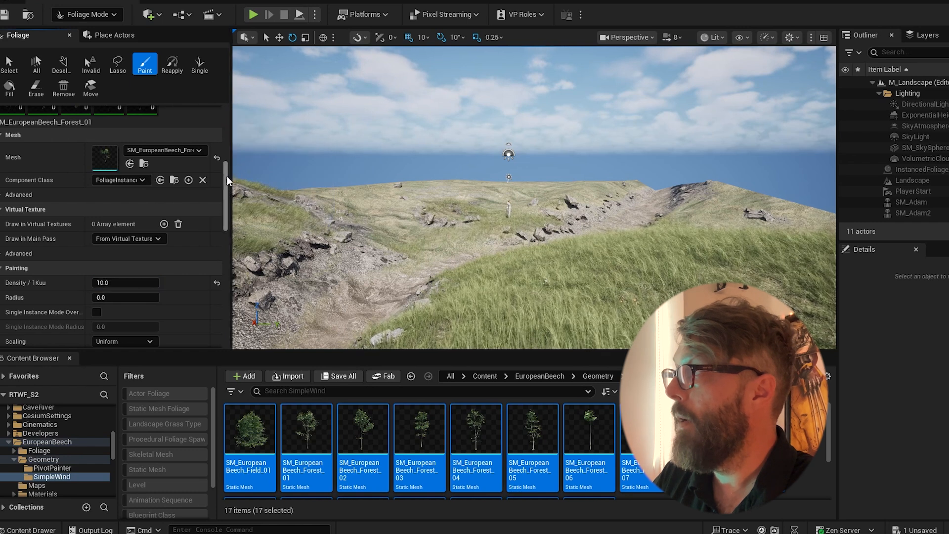
Step: Select the SM_EuropeanBeech_Forest_02, 03 and 04 foliage types together and set their Density / 1Kuu to 10
{"action": "scroll", "coordinate": [226, 175], "scroll_direction": "up", "scroll_amount": 3}
{"action": "left_click", "coordinate": [141, 175], "text": "ctrl"}
{"action": "left_click", "coordinate": [223, 210]}
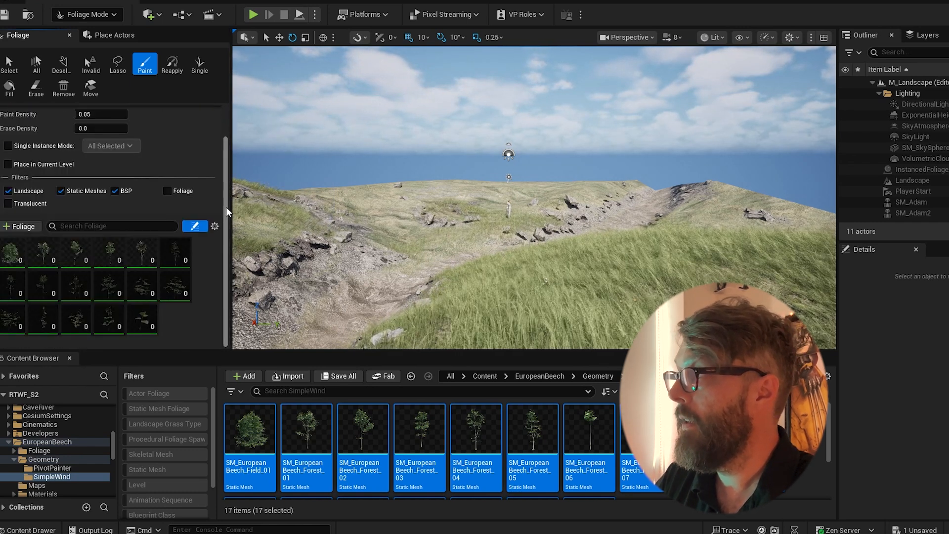
{"action": "left_click", "coordinate": [84, 261]}
{"action": "scroll", "coordinate": [122, 232], "scroll_direction": "down", "scroll_amount": 3}
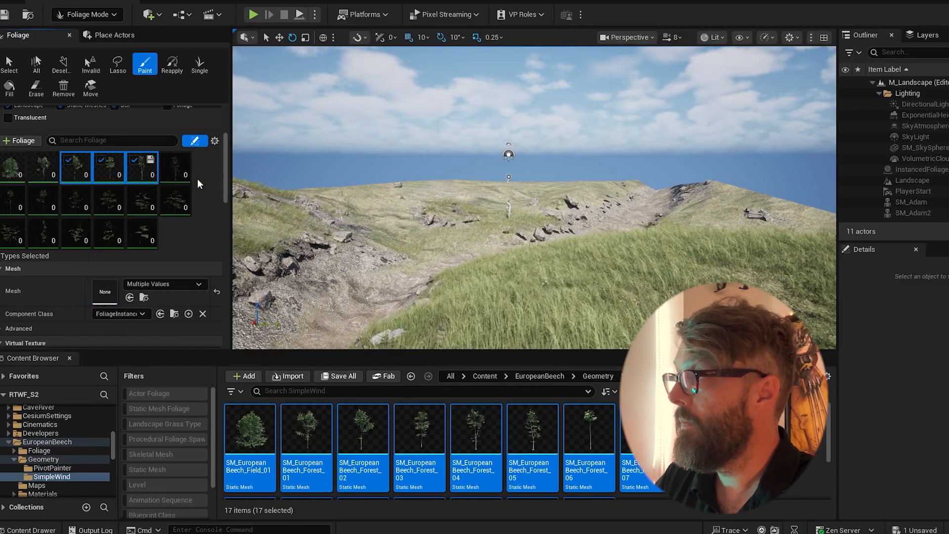
{"action": "mouse_move", "coordinate": [224, 168]}
{"action": "left_mouse_down"}
{"action": "mouse_move", "coordinate": [226, 200]}
{"action": "mouse_move", "coordinate": [215, 211]}
{"action": "left_mouse_up"}
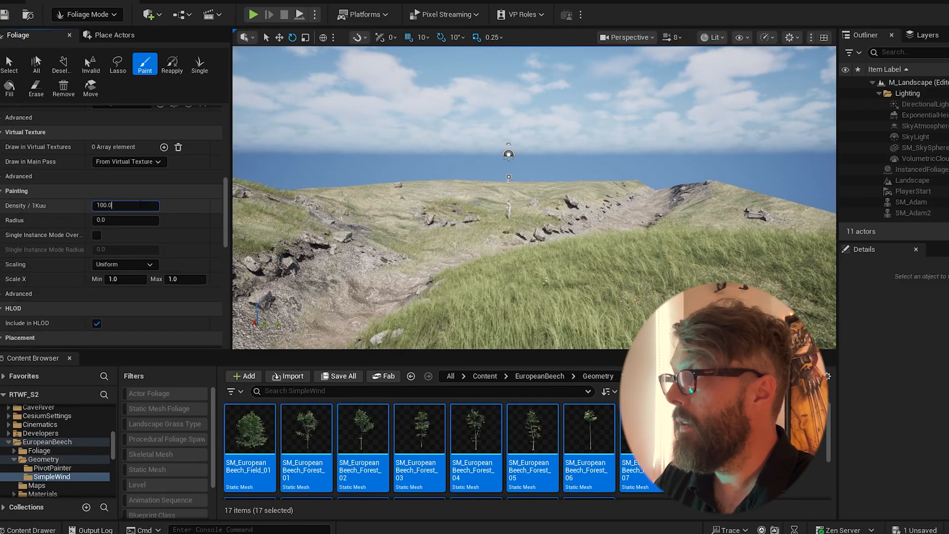
{"action": "left_click", "coordinate": [154, 200]}
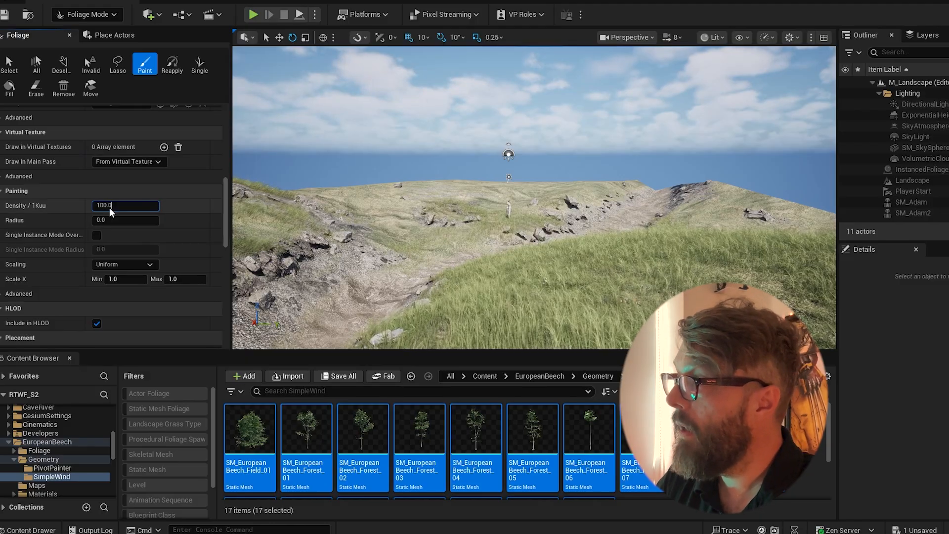
{"action": "type", "text": "10"}
{"action": "key", "text": "Return"}
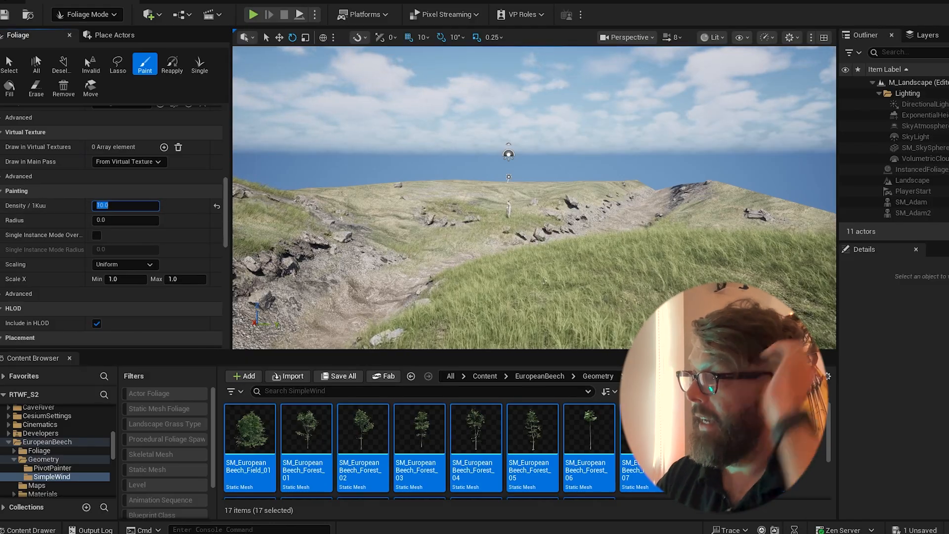
Step: Try painting beech trees on the hill across the path with the lowered type densities, and undo the stroke
{"action": "left_click_drag", "start_coordinate": [227, 218], "coordinate": [230, 167]}
{"action": "left_click", "coordinate": [10, 176]}
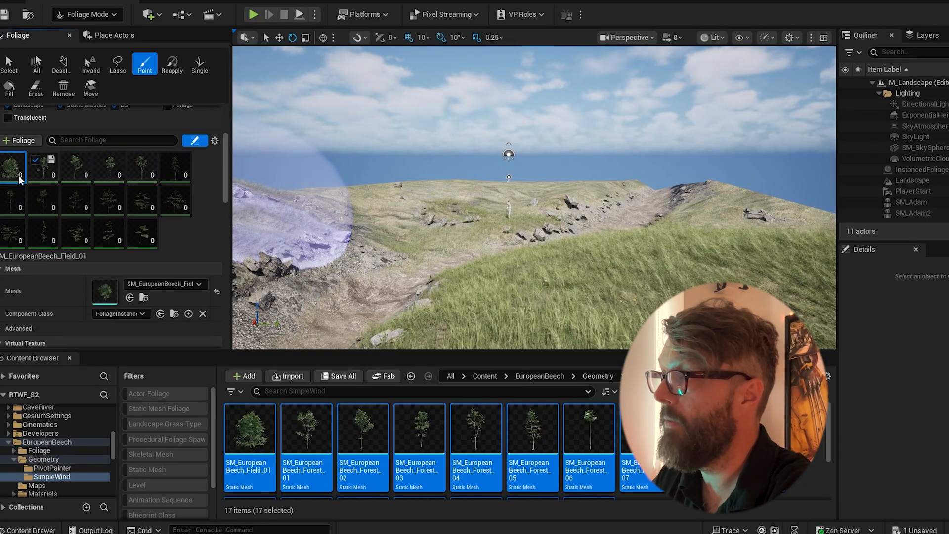
{"action": "left_click", "coordinate": [340, 200]}
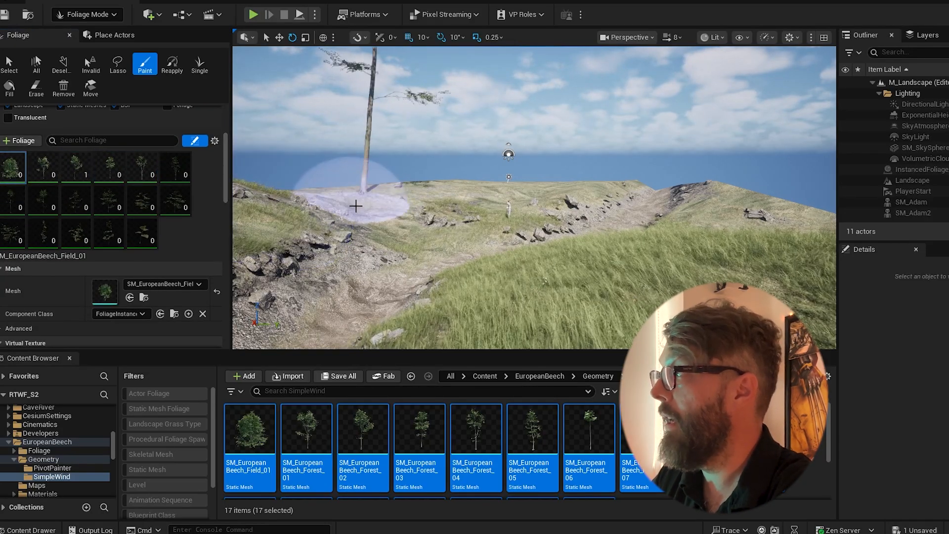
{"action": "mouse_move", "coordinate": [453, 152]}
{"action": "right_mouse_down"}
{"action": "mouse_move", "coordinate": [464, 138]}
{"action": "mouse_move", "coordinate": [405, 154]}
{"action": "mouse_move", "coordinate": [444, 191]}
{"action": "mouse_move", "coordinate": [430, 198]}
{"action": "mouse_move", "coordinate": [460, 143]}
{"action": "mouse_move", "coordinate": [489, 116]}
{"action": "mouse_move", "coordinate": [455, 218]}
{"action": "mouse_move", "coordinate": [474, 224]}
{"action": "right_mouse_up"}
{"action": "key", "text": "s"}
{"action": "key", "text": "ctrl+z"}
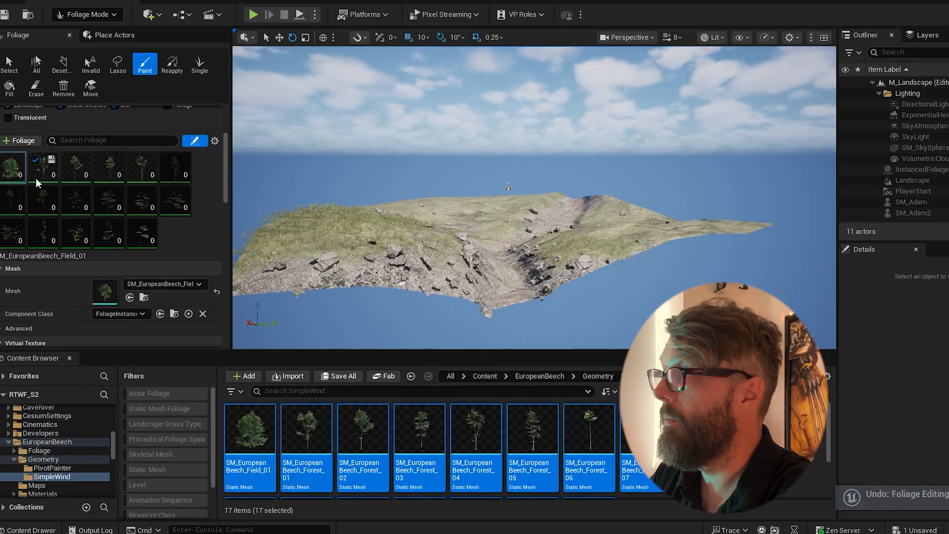
Step: Select the foliage types Field_01 through Forest_04 and set their Scale X to a minimum of 0.2 and maximum of 0.5
{"action": "left_click", "coordinate": [87, 173], "text": "shift"}
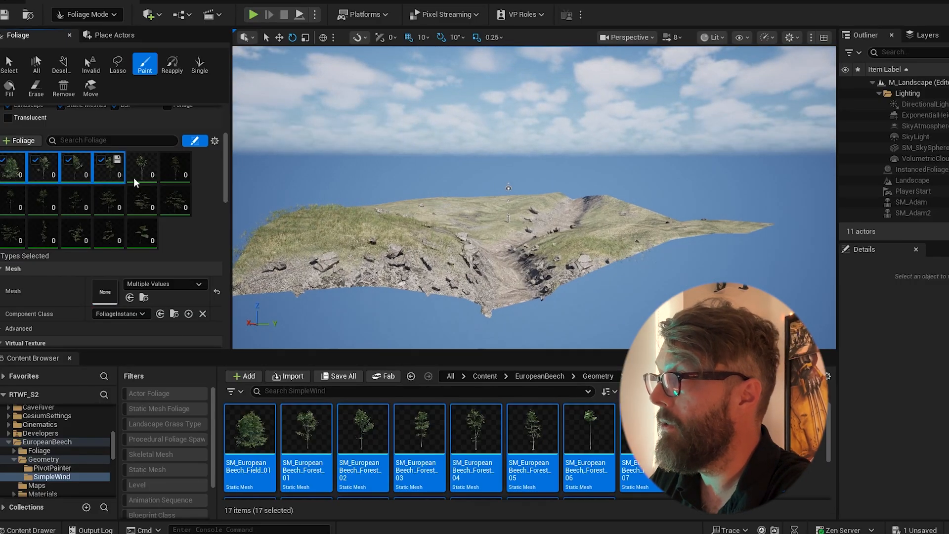
{"action": "left_click_drag", "start_coordinate": [226, 172], "coordinate": [218, 171]}
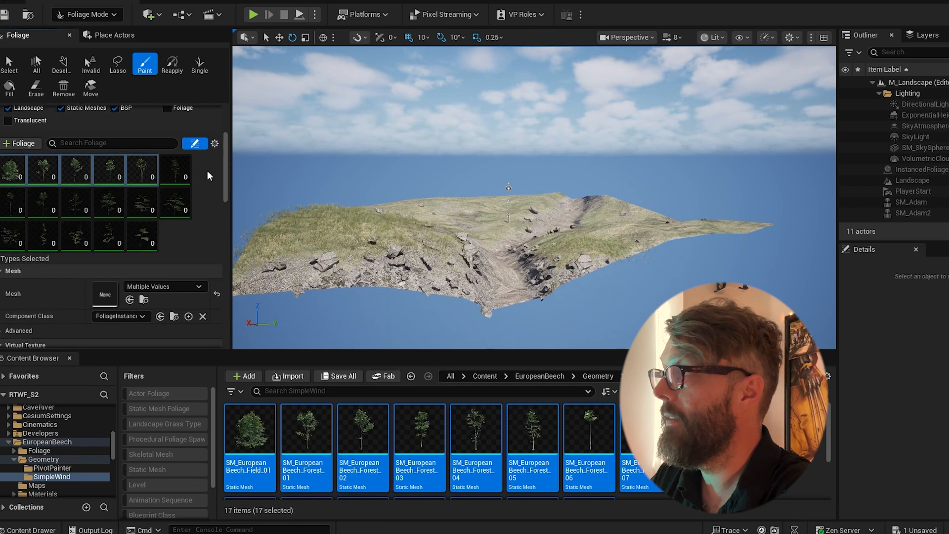
{"action": "scroll", "coordinate": [225, 190], "scroll_direction": "up", "scroll_amount": 3}
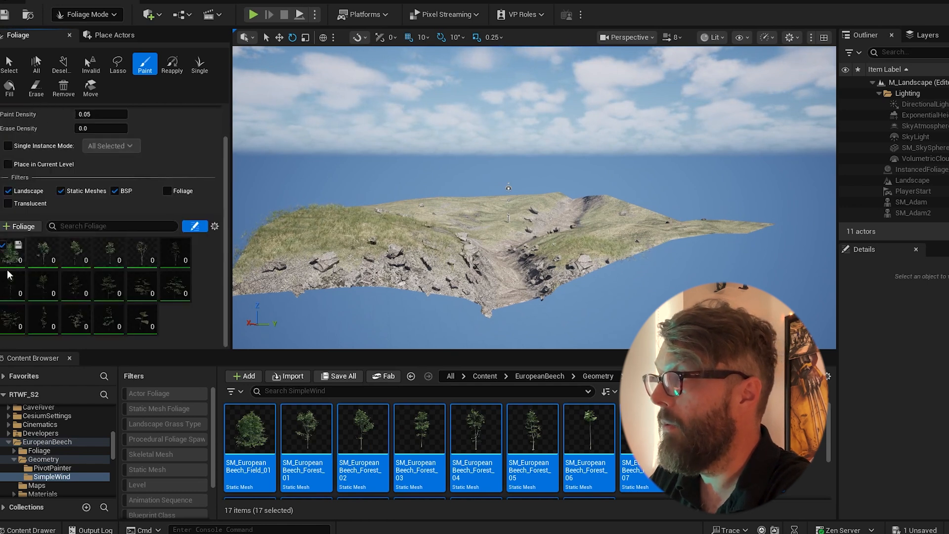
{"action": "left_click", "coordinate": [12, 254]}
{"action": "scroll", "coordinate": [157, 264], "scroll_direction": "down", "scroll_amount": 3}
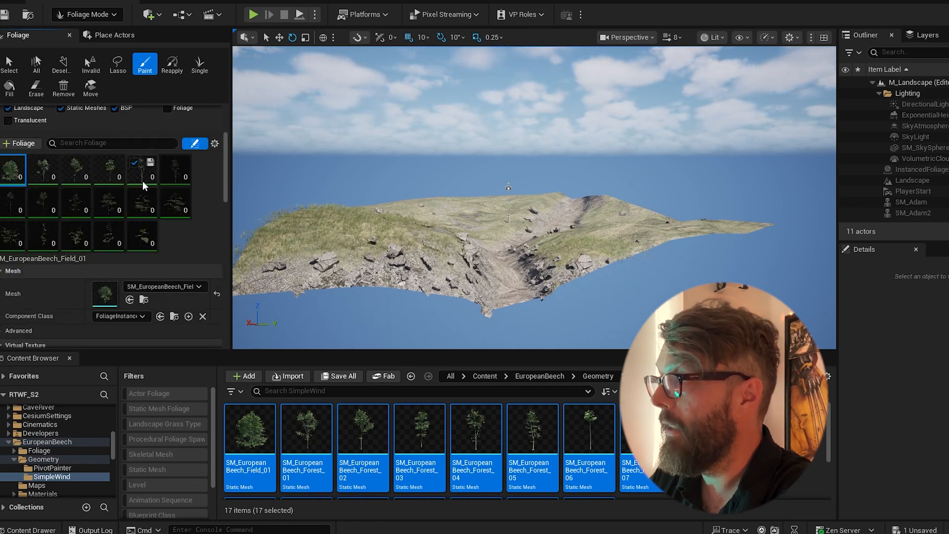
{"action": "scroll", "coordinate": [227, 176], "scroll_direction": "down", "scroll_amount": 8}
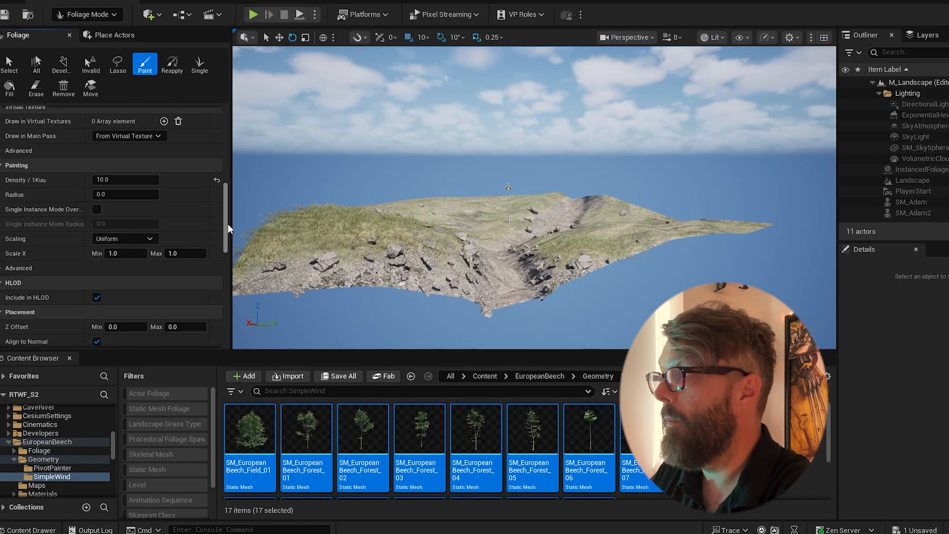
{"action": "left_click", "coordinate": [2, 261]}
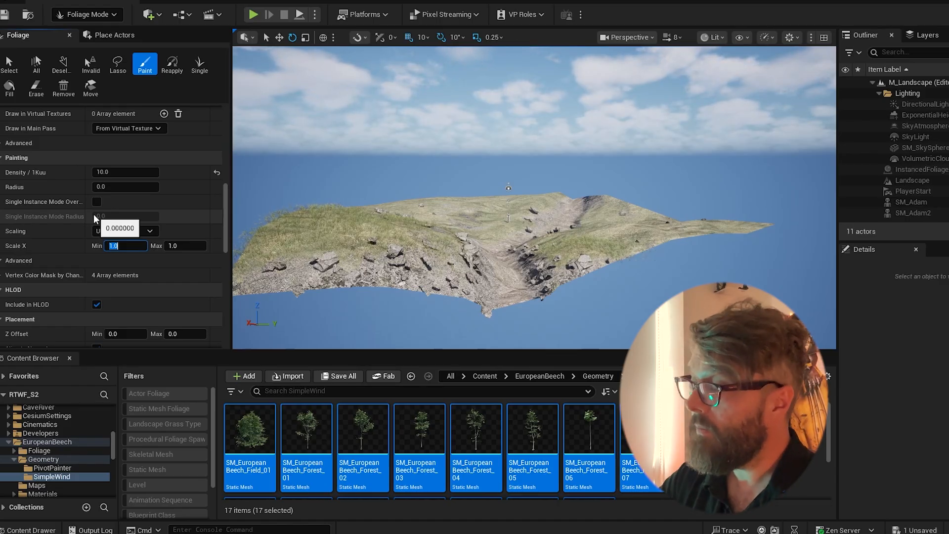
{"action": "type", "text": ".2"}
{"action": "key", "text": "Tab"}
{"action": "type", "text": ".5"}
{"action": "key", "text": "Return"}
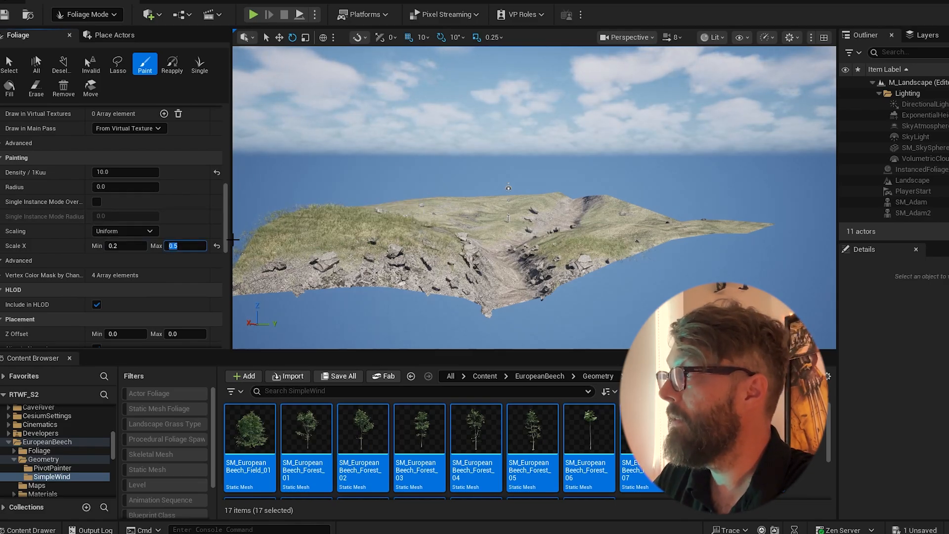
Step: Set the foliage Paint Density to 0.1 and try painting a cluster of the scaled beech trees on the hill
{"action": "scroll", "coordinate": [217, 163], "scroll_direction": "up", "scroll_amount": 10}
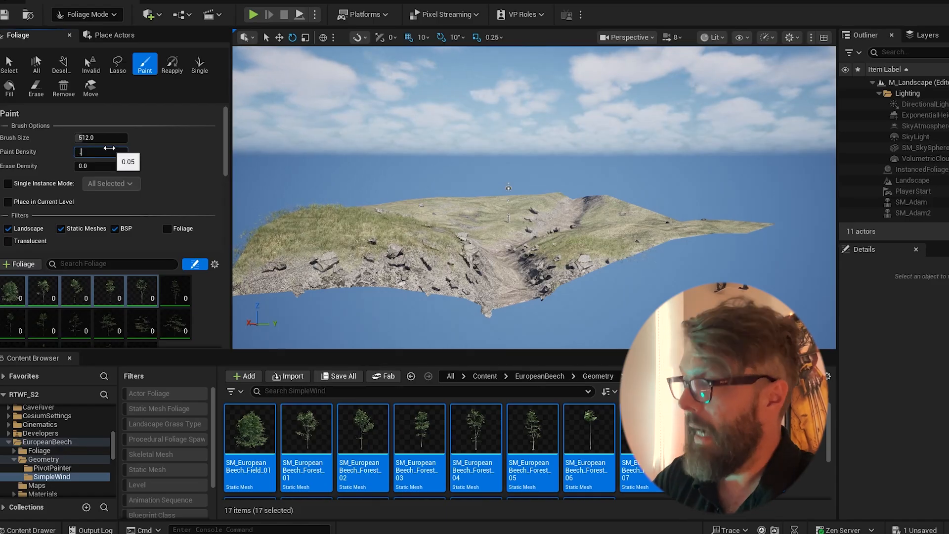
{"action": "left_click", "coordinate": [449, 200]}
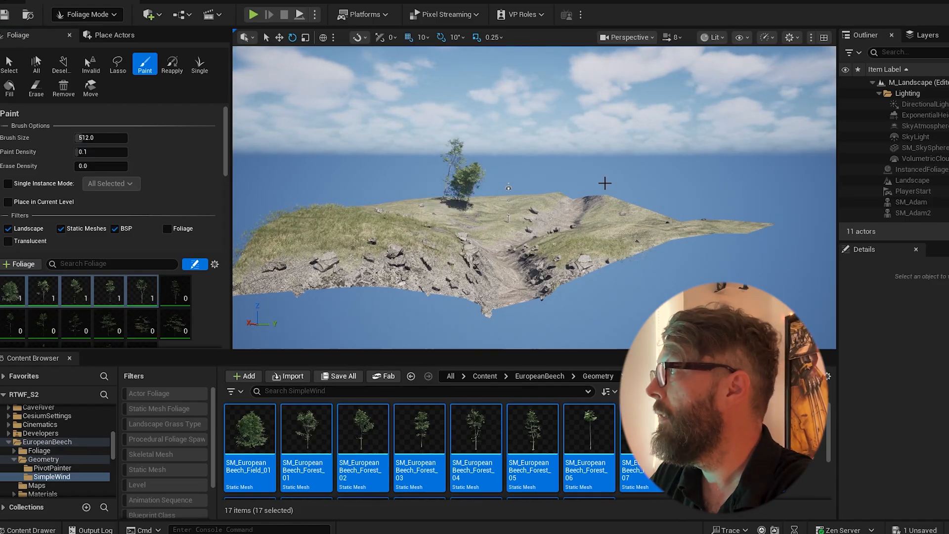
{"action": "mouse_move", "coordinate": [604, 191]}
{"action": "right_mouse_down"}
{"action": "mouse_move", "coordinate": [593, 193]}
{"action": "mouse_move", "coordinate": [643, 210]}
{"action": "mouse_move", "coordinate": [692, 193]}
{"action": "mouse_move", "coordinate": [627, 193]}
{"action": "right_mouse_up"}
{"action": "mouse_move", "coordinate": [411, 269]}
{"action": "right_mouse_down"}
{"action": "mouse_move", "coordinate": [393, 265]}
{"action": "mouse_move", "coordinate": [411, 268]}
{"action": "right_mouse_up"}
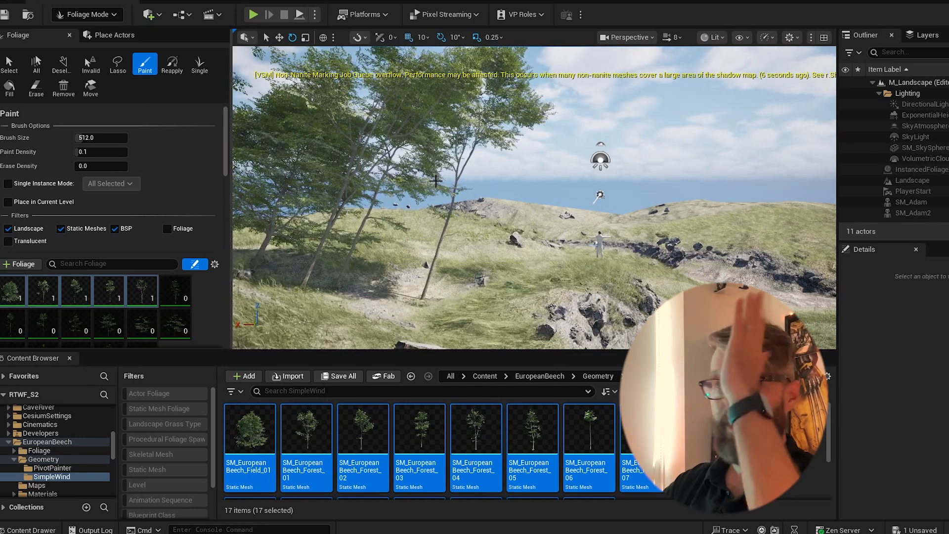
Step: Undo the painted beech cluster and turn off Align to Normal for the five selected beech types
{"action": "key", "text": "ctrl+z"}
{"action": "left_click_drag", "start_coordinate": [224, 162], "coordinate": [225, 235]}
{"action": "scroll", "coordinate": [226, 236], "scroll_direction": "down", "scroll_amount": 2}
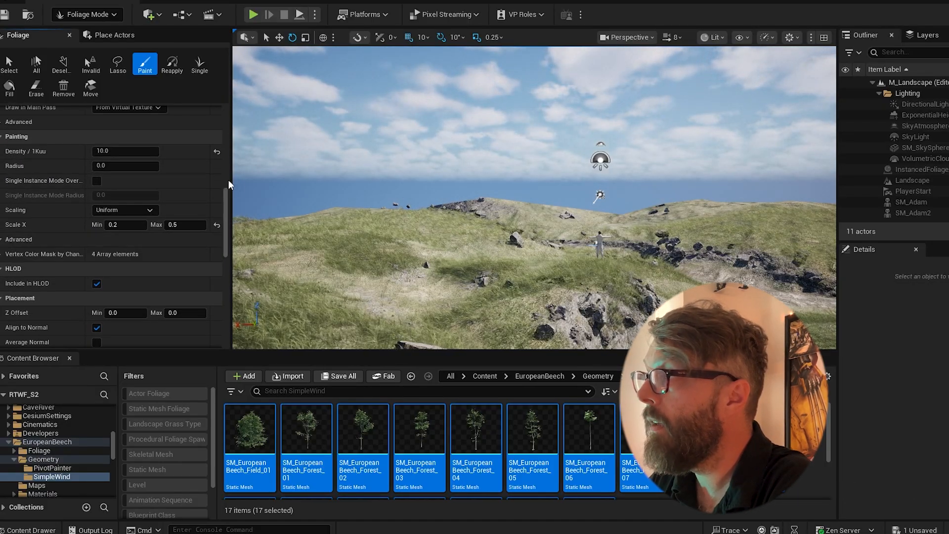
{"action": "left_click_drag", "start_coordinate": [226, 197], "coordinate": [224, 226]}
{"action": "left_click", "coordinate": [96, 192]}
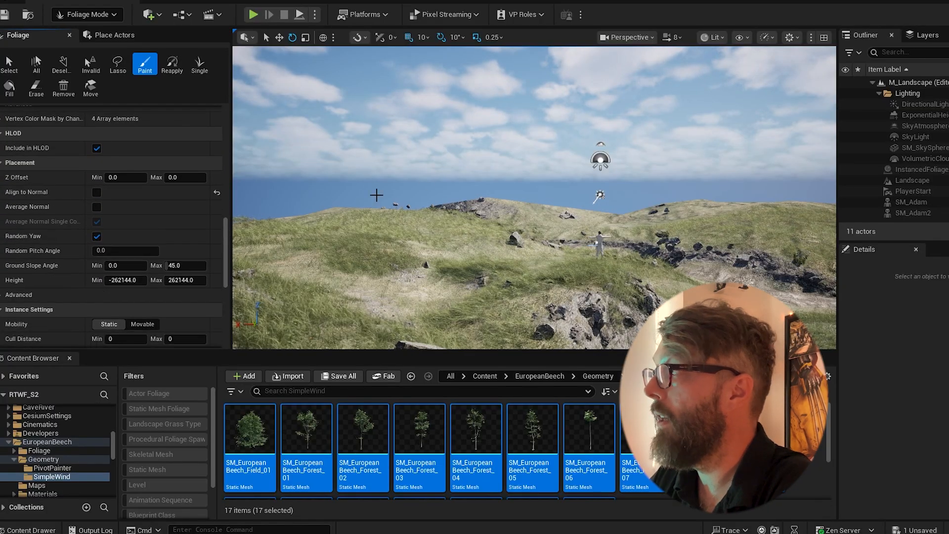
Step: Paint upright beech trees of the five selected types in several spots across the grassy hills with the 512 brush
{"action": "left_click", "coordinate": [318, 252]}
{"action": "mouse_move", "coordinate": [501, 201]}
{"action": "right_mouse_down"}
{"action": "mouse_move", "coordinate": [474, 232]}
{"action": "mouse_move", "coordinate": [504, 190]}
{"action": "mouse_move", "coordinate": [479, 222]}
{"action": "mouse_move", "coordinate": [430, 219]}
{"action": "right_mouse_up"}
{"action": "key", "text": "s"}
{"action": "left_click_drag", "start_coordinate": [456, 203], "coordinate": [472, 246]}
{"action": "right_click_drag", "start_coordinate": [472, 246], "coordinate": [341, 252]}
{"action": "key", "text": "s"}
{"action": "mouse_move", "coordinate": [585, 153]}
{"action": "right_mouse_down"}
{"action": "mouse_move", "coordinate": [583, 118]}
{"action": "mouse_move", "coordinate": [569, 112]}
{"action": "right_mouse_up"}
{"action": "key", "text": "w"}
{"action": "left_click", "coordinate": [500, 267]}
{"action": "left_click", "coordinate": [408, 285]}
{"action": "left_click", "coordinate": [322, 297]}
Step: Paint more beech trees over the grassy knoll at the landscape's edge and the neighbouring slopes
{"action": "right_click_drag", "start_coordinate": [321, 298], "coordinate": [257, 296]}
{"action": "key", "text": "s"}
{"action": "key", "text": "w"}
{"action": "left_click", "coordinate": [591, 229]}
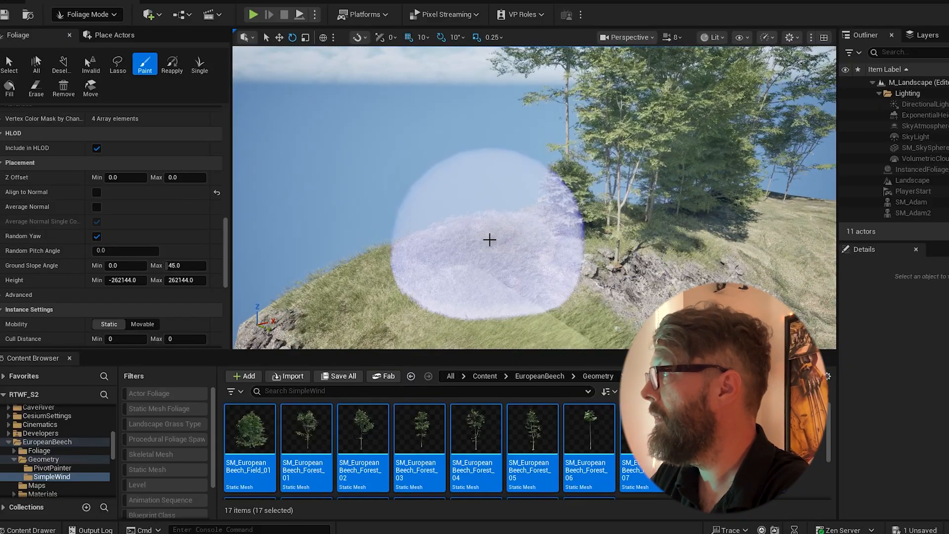
{"action": "left_click", "coordinate": [489, 239]}
{"action": "left_click", "coordinate": [390, 282]}
{"action": "key", "text": "s"}
{"action": "right_click_drag", "start_coordinate": [390, 281], "coordinate": [360, 296]}
{"action": "key", "text": "w"}
{"action": "left_click", "coordinate": [504, 210]}
{"action": "key", "text": "w"}
{"action": "right_click_drag", "start_coordinate": [720, 179], "coordinate": [754, 178]}
{"action": "left_click", "coordinate": [378, 185]}
Step: Set the maximum Z Offset of the selected beech types to -10 to sink the exposed trunk bases into the slope
{"action": "key", "text": "s"}
{"action": "mouse_move", "coordinate": [554, 174]}
{"action": "right_mouse_down"}
{"action": "mouse_move", "coordinate": [556, 153]}
{"action": "mouse_move", "coordinate": [568, 156]}
{"action": "mouse_move", "coordinate": [538, 143]}
{"action": "right_mouse_up"}
{"action": "key", "text": "w"}
{"action": "key", "text": "s"}
{"action": "key", "text": "q"}
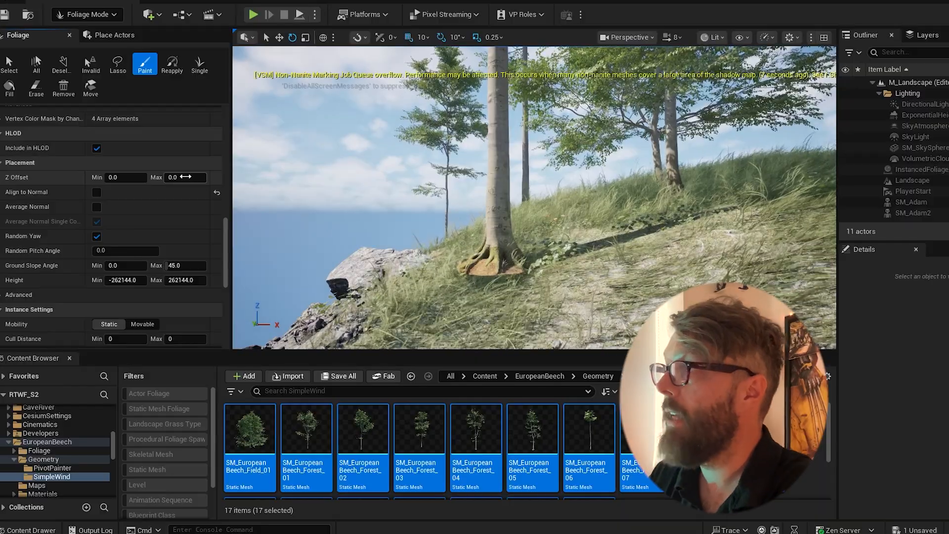
{"action": "type", "text": "-10"}
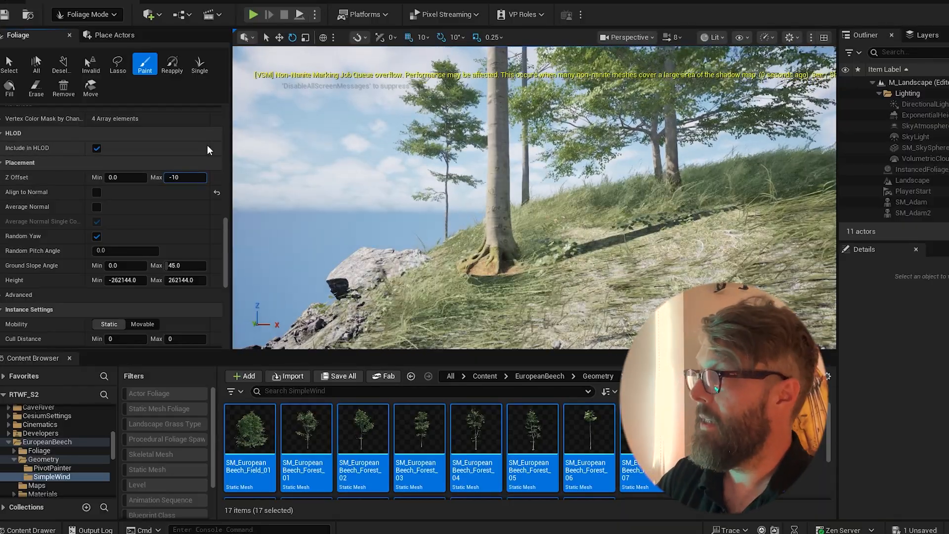
{"action": "key", "text": "Return"}
Step: Set both the minimum and maximum Z Offset of the selected beech types to -25
{"action": "key", "text": "s"}
{"action": "right_click_drag", "start_coordinate": [650, 262], "coordinate": [650, 262]}
{"action": "key", "text": "w"}
{"action": "right_click_drag", "start_coordinate": [597, 148], "coordinate": [596, 148]}
{"action": "left_click", "coordinate": [180, 177]}
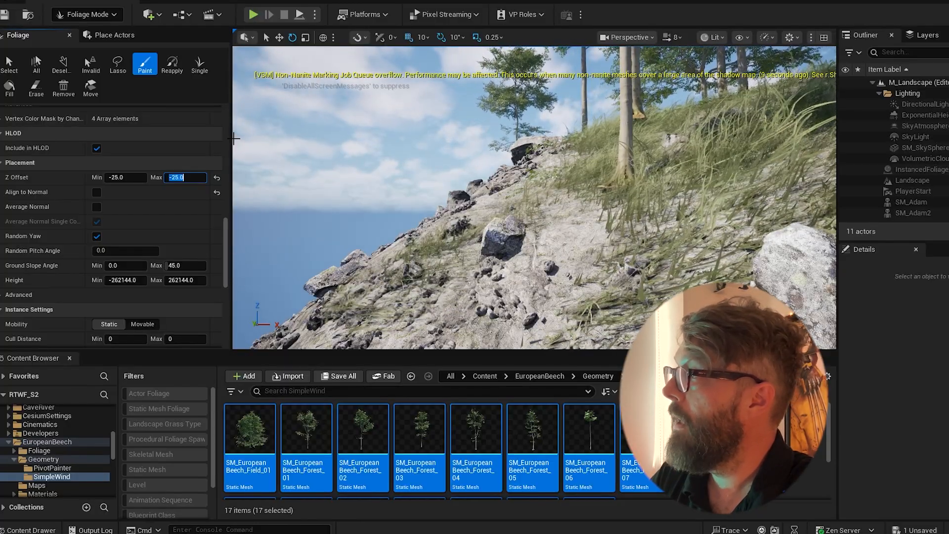
Step: Paint additional beech trees with the -25 Z Offset around the rocky hilltop and grassy slopes
{"action": "middle_click_drag", "start_coordinate": [576, 203], "coordinate": [606, 182]}
{"action": "right_click_drag", "start_coordinate": [605, 181], "coordinate": [607, 183]}
{"action": "right_click_drag", "start_coordinate": [648, 212], "coordinate": [651, 213]}
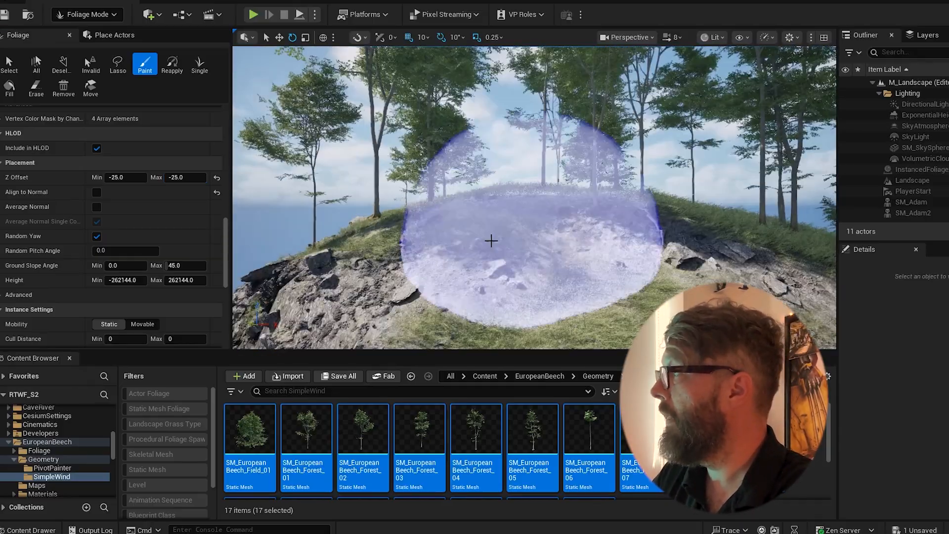
{"action": "scroll", "coordinate": [547, 203], "scroll_direction": "up", "scroll_amount": 10}
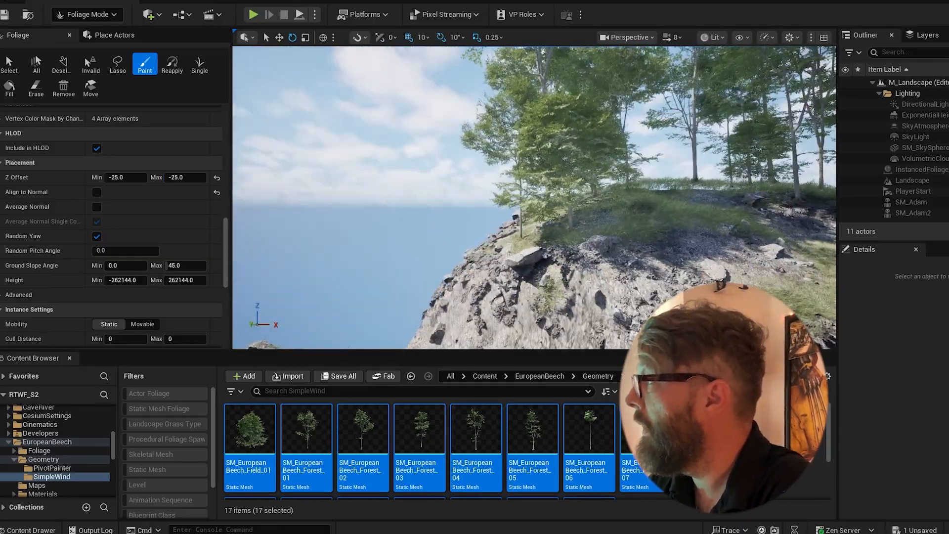
{"action": "mouse_move", "coordinate": [569, 200]}
{"action": "middle_mouse_down"}
{"action": "mouse_move", "coordinate": [563, 248]}
{"action": "mouse_move", "coordinate": [554, 236]}
{"action": "middle_mouse_up"}
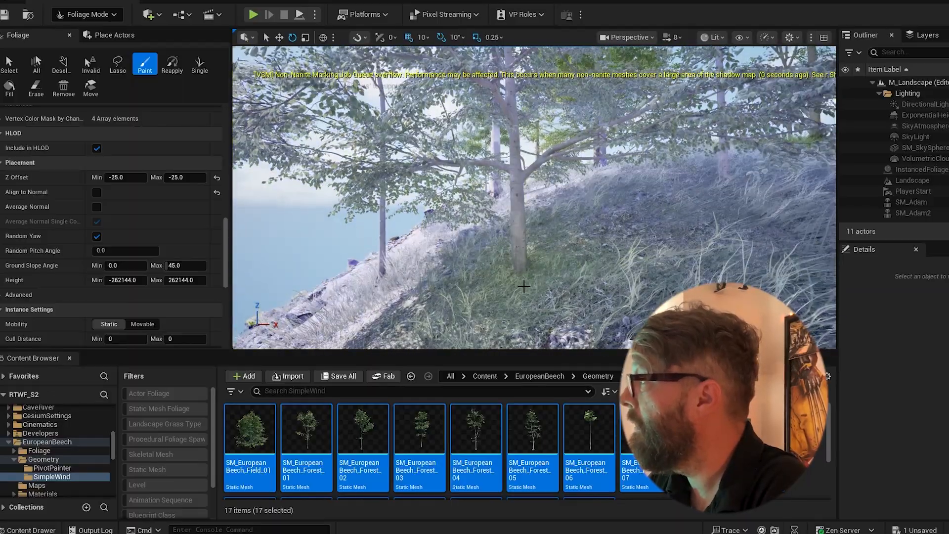
{"action": "mouse_move", "coordinate": [553, 236]}
{"action": "right_mouse_down"}
{"action": "mouse_move", "coordinate": [491, 188]}
{"action": "mouse_move", "coordinate": [588, 217]}
{"action": "right_mouse_up"}
{"action": "left_click_drag", "start_coordinate": [467, 203], "coordinate": [634, 209]}
{"action": "right_click_drag", "start_coordinate": [453, 208], "coordinate": [627, 201]}
{"action": "mouse_move", "coordinate": [616, 244]}
{"action": "left_mouse_down"}
{"action": "mouse_move", "coordinate": [548, 304]}
{"action": "mouse_move", "coordinate": [534, 296]}
{"action": "left_mouse_up"}
{"action": "mouse_move", "coordinate": [534, 296]}
{"action": "right_mouse_down"}
{"action": "mouse_move", "coordinate": [445, 267]}
{"action": "mouse_move", "coordinate": [499, 257]}
{"action": "right_mouse_up"}
{"action": "mouse_move", "coordinate": [533, 213]}
{"action": "right_mouse_down"}
{"action": "mouse_move", "coordinate": [524, 233]}
{"action": "mouse_move", "coordinate": [495, 191]}
{"action": "mouse_move", "coordinate": [554, 236]}
{"action": "mouse_move", "coordinate": [489, 232]}
{"action": "right_mouse_up"}
Step: Select only five of the small, still unpainted beech sapling types in the foliage palette
{"action": "left_click_drag", "start_coordinate": [224, 218], "coordinate": [244, 133]}
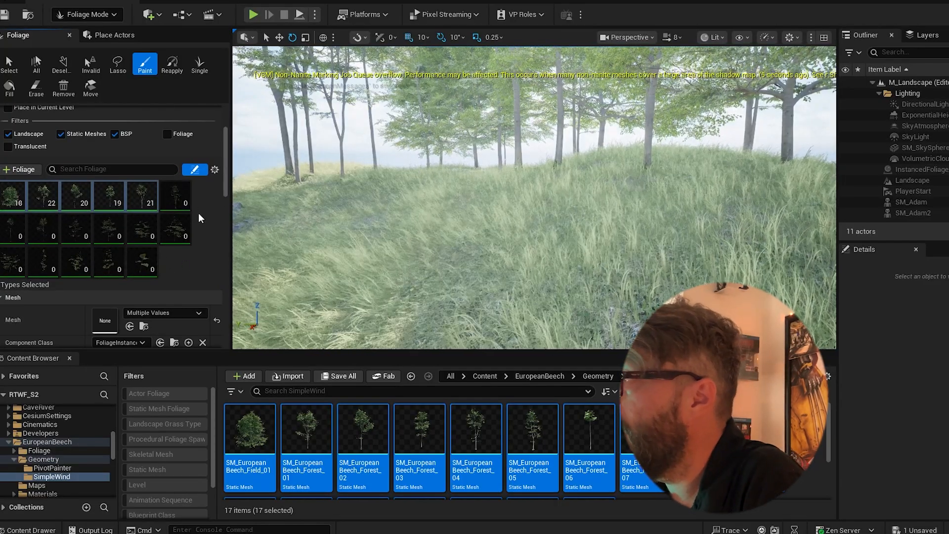
{"action": "left_click", "coordinate": [177, 200]}
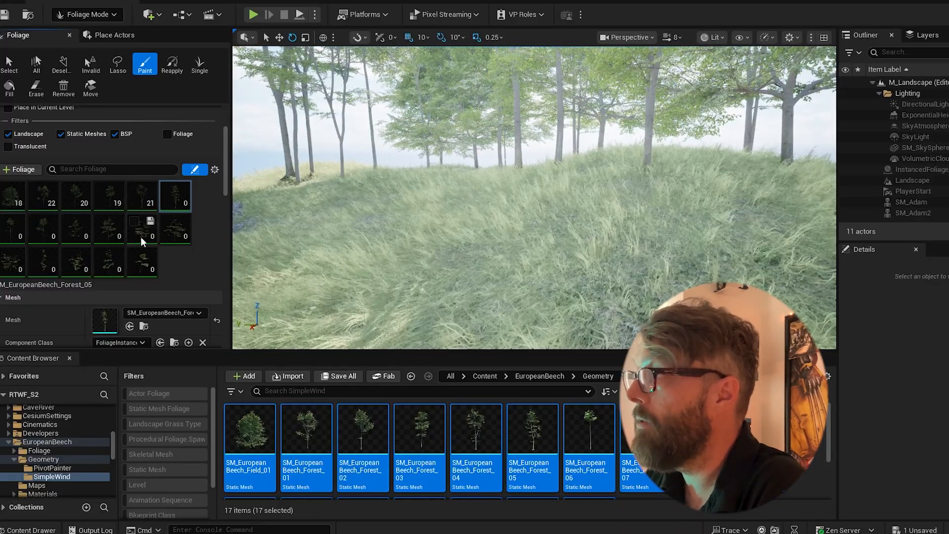
{"action": "left_click", "coordinate": [70, 236]}
{"action": "left_click", "coordinate": [47, 235]}
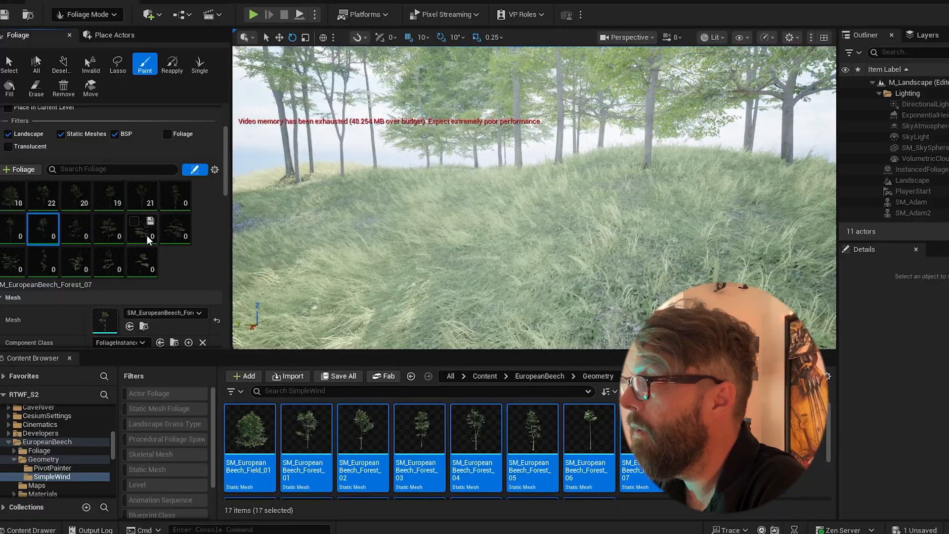
{"action": "left_click", "coordinate": [150, 233], "text": "shift"}
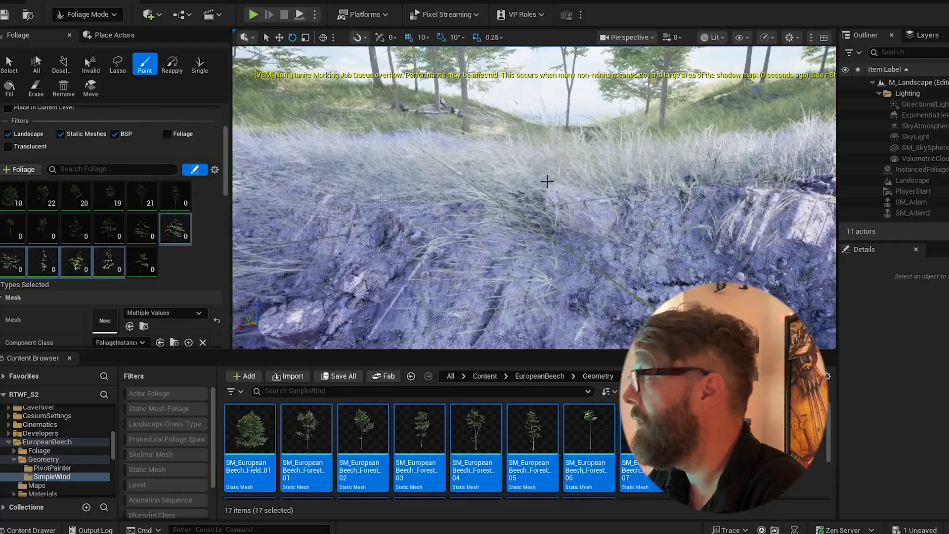
Step: Try painting the selected beech saplings on the grassy slope beside the mud path, and undo the stroke
{"action": "mouse_move", "coordinate": [547, 182]}
{"action": "right_mouse_down"}
{"action": "mouse_move", "coordinate": [597, 181]}
{"action": "mouse_move", "coordinate": [540, 217]}
{"action": "mouse_move", "coordinate": [499, 217]}
{"action": "mouse_move", "coordinate": [459, 200]}
{"action": "right_mouse_up"}
{"action": "key", "text": "w"}
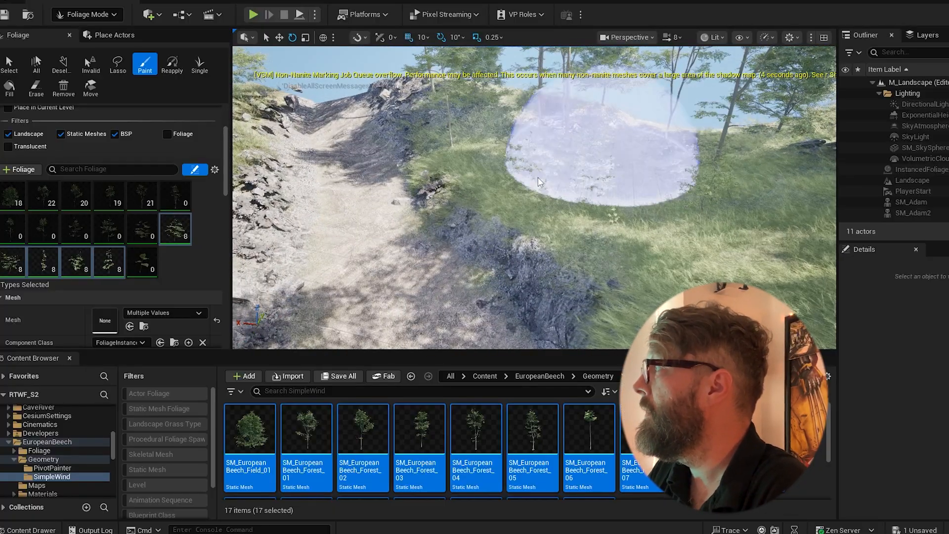
{"action": "right_click_drag", "start_coordinate": [571, 165], "coordinate": [628, 198]}
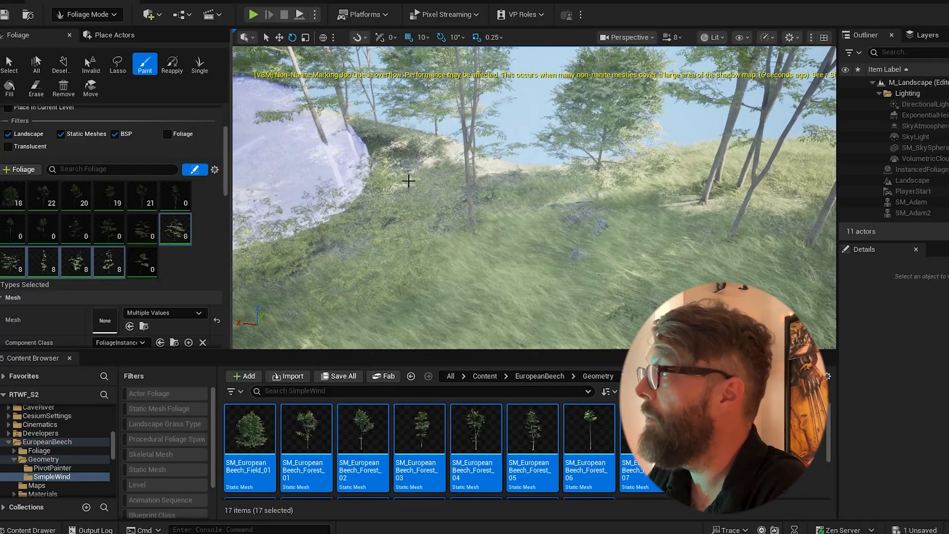
{"action": "key", "text": "ctrl+z"}
Step: Set the Density / 1Kuu of the selected beech sapling types to 50
{"action": "scroll", "coordinate": [114, 158], "scroll_direction": "up", "scroll_amount": 3}
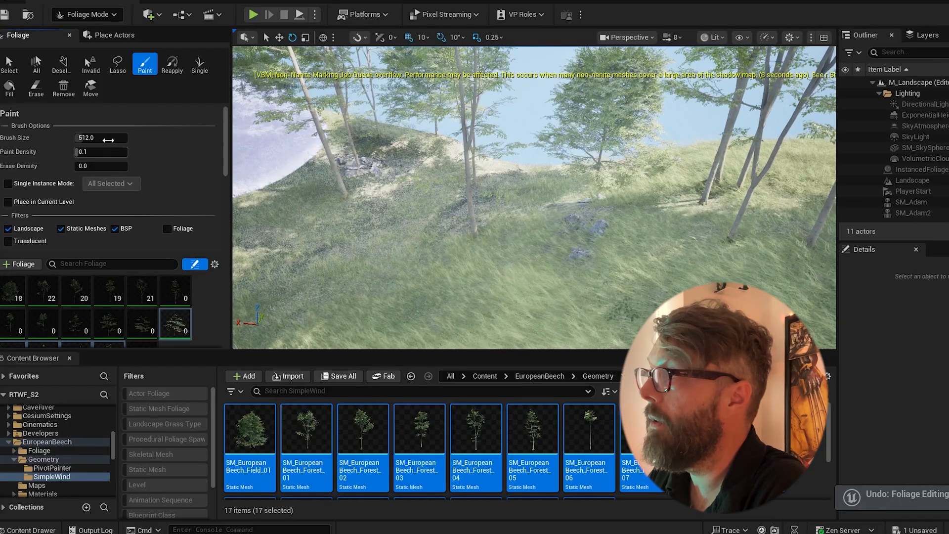
{"action": "mouse_move", "coordinate": [227, 158]}
{"action": "left_mouse_down"}
{"action": "mouse_move", "coordinate": [218, 234]}
{"action": "mouse_move", "coordinate": [213, 226]}
{"action": "left_mouse_up"}
{"action": "left_click", "coordinate": [125, 204]}
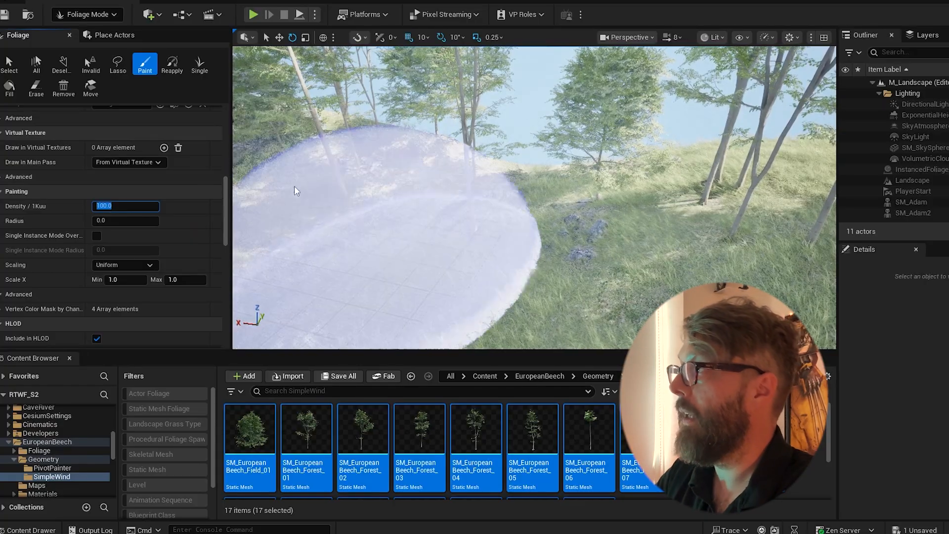
{"action": "scroll", "coordinate": [173, 217], "scroll_direction": "up", "scroll_amount": 5}
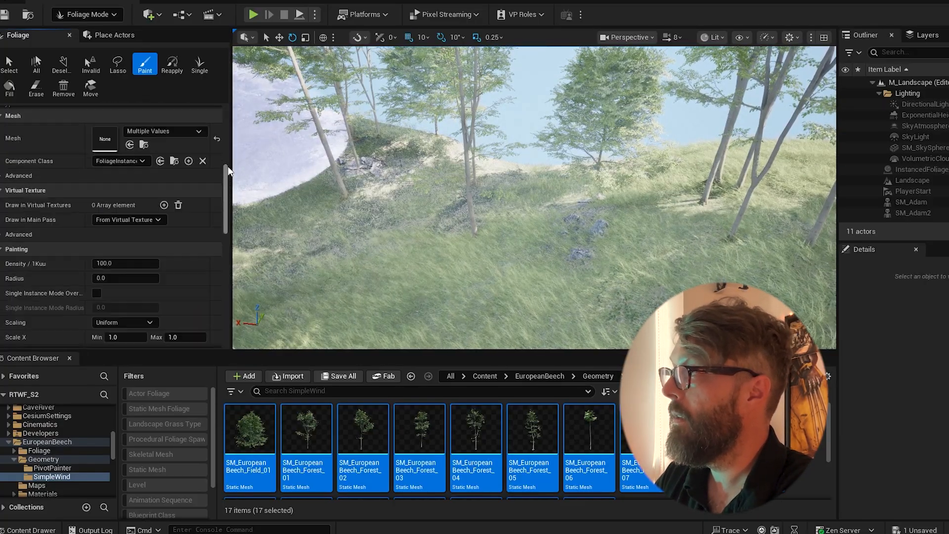
{"action": "scroll", "coordinate": [171, 224], "scroll_direction": "down", "scroll_amount": 3}
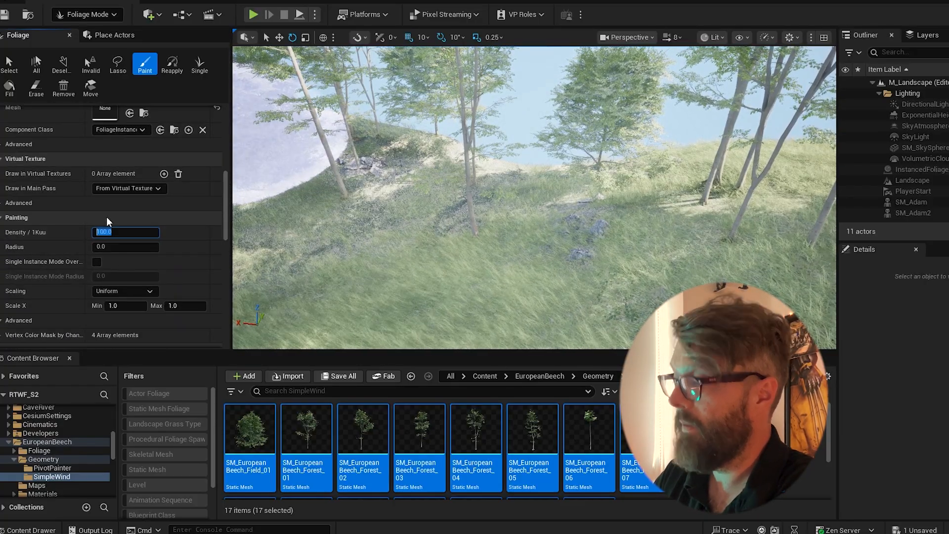
{"action": "type", "text": "50"}
{"action": "key", "text": "Return"}
Step: Paint beech saplings beneath the trees over the wooded hilltop and down the slope beside the mud path
{"action": "mouse_move", "coordinate": [585, 220]}
{"action": "right_mouse_down"}
{"action": "mouse_move", "coordinate": [484, 220]}
{"action": "mouse_move", "coordinate": [480, 235]}
{"action": "mouse_move", "coordinate": [692, 228]}
{"action": "right_mouse_up"}
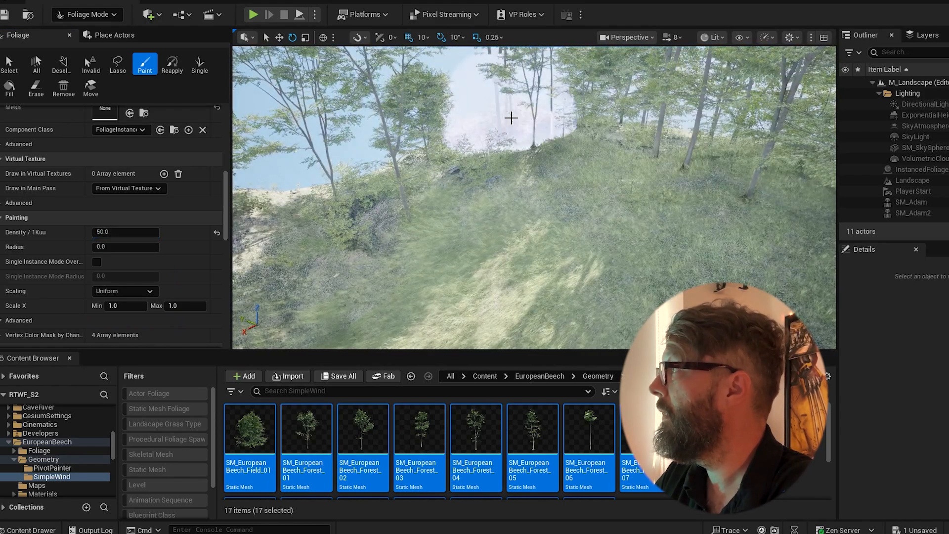
{"action": "right_click_drag", "start_coordinate": [459, 183], "coordinate": [559, 184]}
{"action": "mouse_move", "coordinate": [506, 208]}
{"action": "right_mouse_down"}
{"action": "mouse_move", "coordinate": [464, 119]}
{"action": "mouse_move", "coordinate": [529, 136]}
{"action": "mouse_move", "coordinate": [546, 127]}
{"action": "right_mouse_up"}
{"action": "mouse_move", "coordinate": [712, 119]}
{"action": "right_mouse_down"}
{"action": "mouse_move", "coordinate": [613, 112]}
{"action": "mouse_move", "coordinate": [508, 153]}
{"action": "right_mouse_up"}
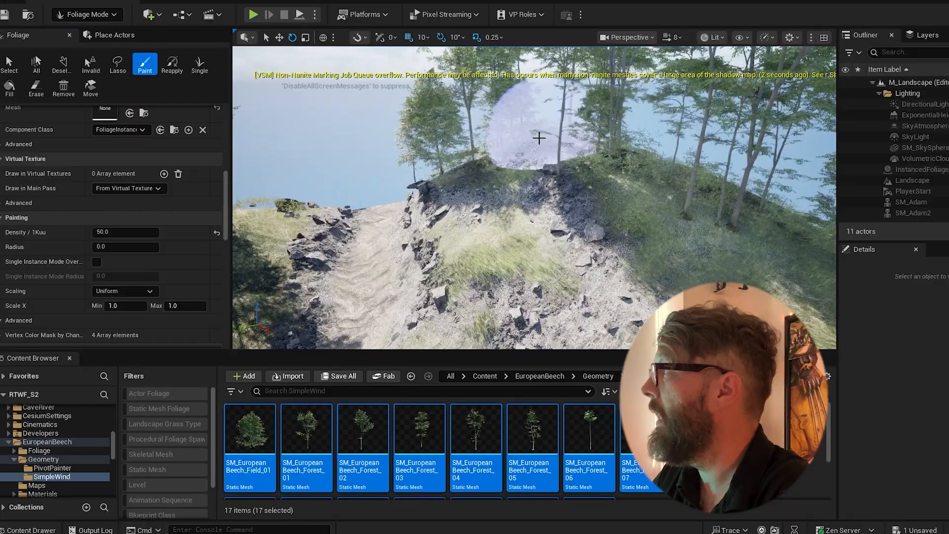
{"action": "right_click_drag", "start_coordinate": [536, 191], "coordinate": [517, 179]}
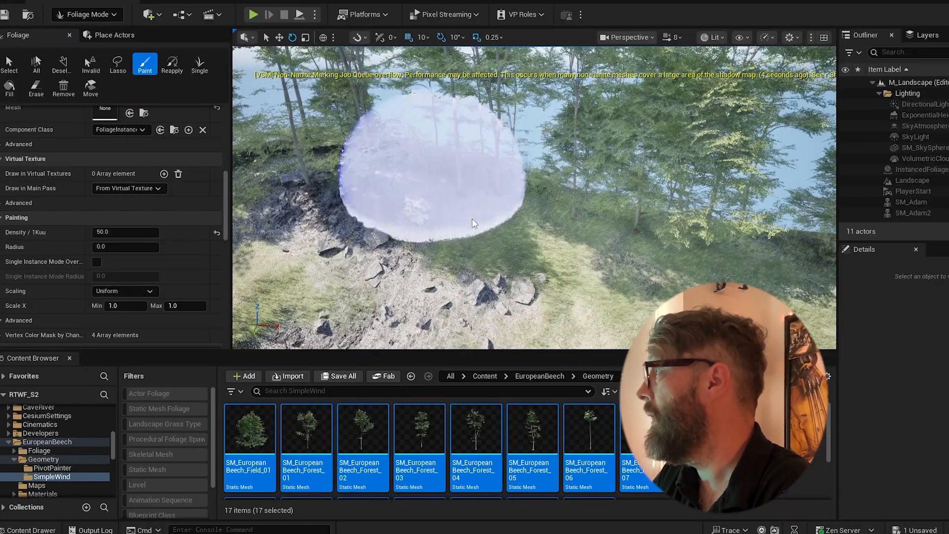
{"action": "right_click_drag", "start_coordinate": [718, 172], "coordinate": [796, 177]}
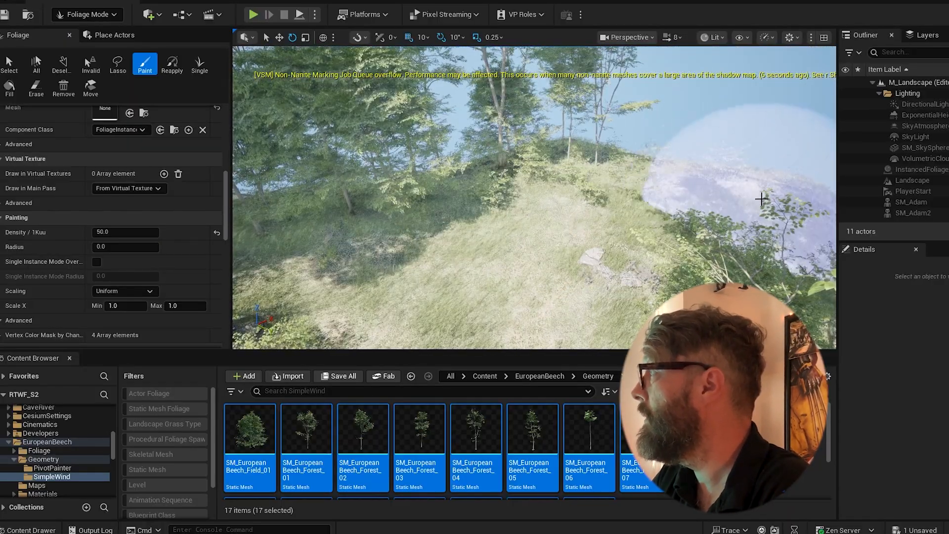
Step: Paint more beech saplings among the trees along the grassy ridge and neighbouring slopes, and check the filled-in forest from a distance
{"action": "key", "text": "w"}
{"action": "mouse_move", "coordinate": [548, 203]}
{"action": "right_mouse_down"}
{"action": "mouse_move", "coordinate": [643, 200]}
{"action": "mouse_move", "coordinate": [583, 203]}
{"action": "right_mouse_up"}
{"action": "mouse_move", "coordinate": [510, 238]}
{"action": "right_mouse_down"}
{"action": "mouse_move", "coordinate": [548, 243]}
{"action": "mouse_move", "coordinate": [489, 212]}
{"action": "right_mouse_up"}
{"action": "key", "text": "w"}
{"action": "key", "text": "w"}
{"action": "right_click_drag", "start_coordinate": [548, 225], "coordinate": [582, 224]}
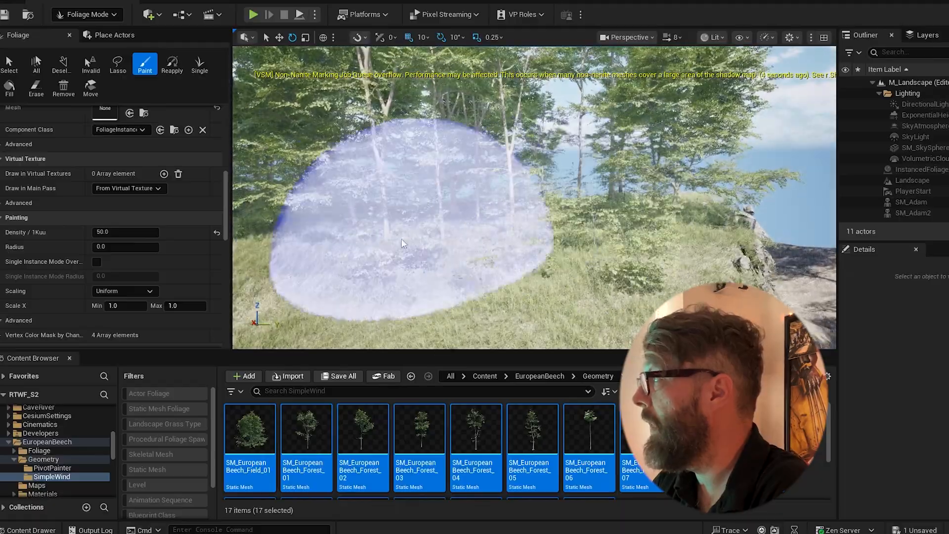
{"action": "key", "text": "w"}
{"action": "mouse_move", "coordinate": [497, 241]}
{"action": "right_mouse_down"}
{"action": "mouse_move", "coordinate": [514, 252]}
{"action": "mouse_move", "coordinate": [475, 222]}
{"action": "mouse_move", "coordinate": [470, 193]}
{"action": "mouse_move", "coordinate": [543, 208]}
{"action": "mouse_move", "coordinate": [618, 198]}
{"action": "mouse_move", "coordinate": [585, 186]}
{"action": "mouse_move", "coordinate": [672, 195]}
{"action": "right_mouse_up"}
{"action": "key", "text": "w"}
{"action": "key", "text": "w"}
{"action": "key", "text": "w"}
{"action": "key", "text": "s"}
{"action": "mouse_move", "coordinate": [514, 191]}
{"action": "right_mouse_down"}
{"action": "mouse_move", "coordinate": [405, 188]}
{"action": "mouse_move", "coordinate": [461, 180]}
{"action": "mouse_move", "coordinate": [490, 253]}
{"action": "right_mouse_up"}
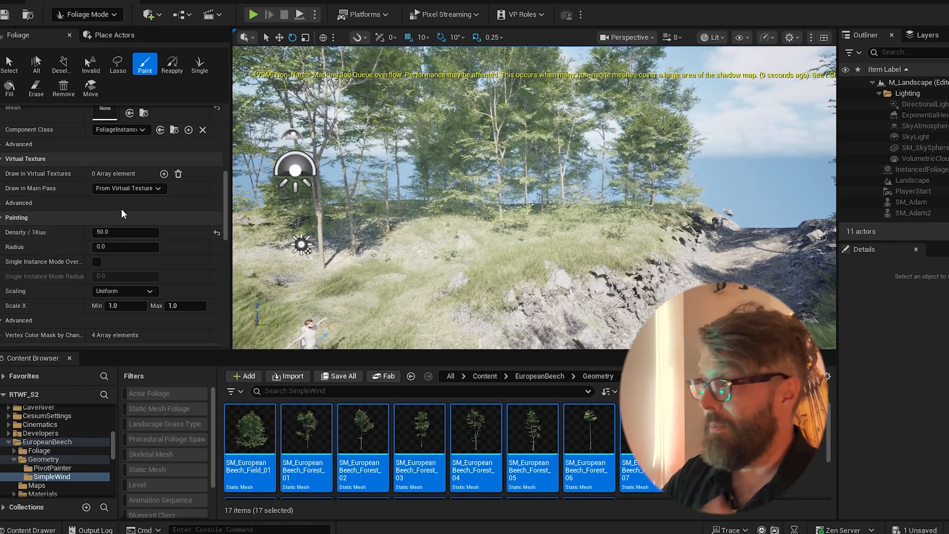
Step: Add the six Brushify rock meshes starting with S_Rock_01 as foliage types and select only those rocks in the palette
{"action": "left_click_drag", "start_coordinate": [115, 436], "coordinate": [114, 421]}
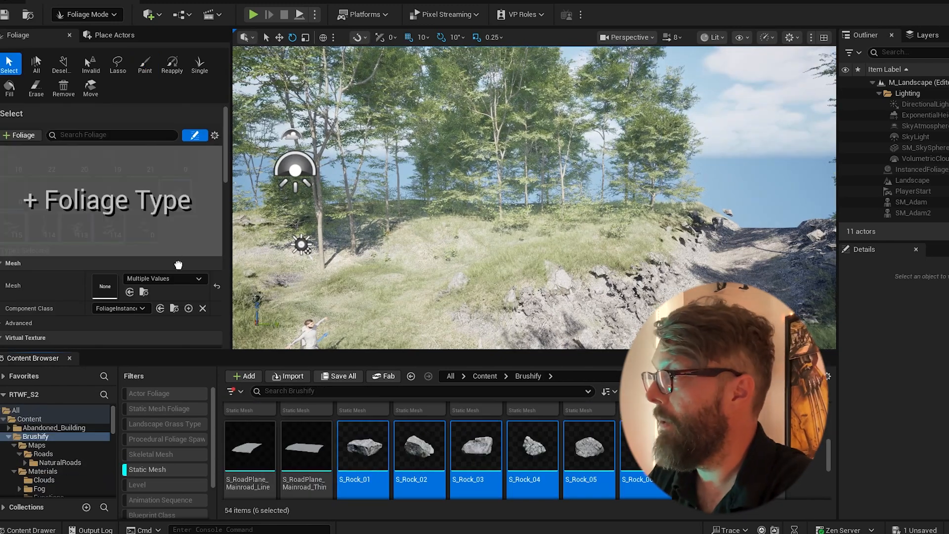
{"action": "left_click_drag", "start_coordinate": [148, 208], "coordinate": [214, 222]}
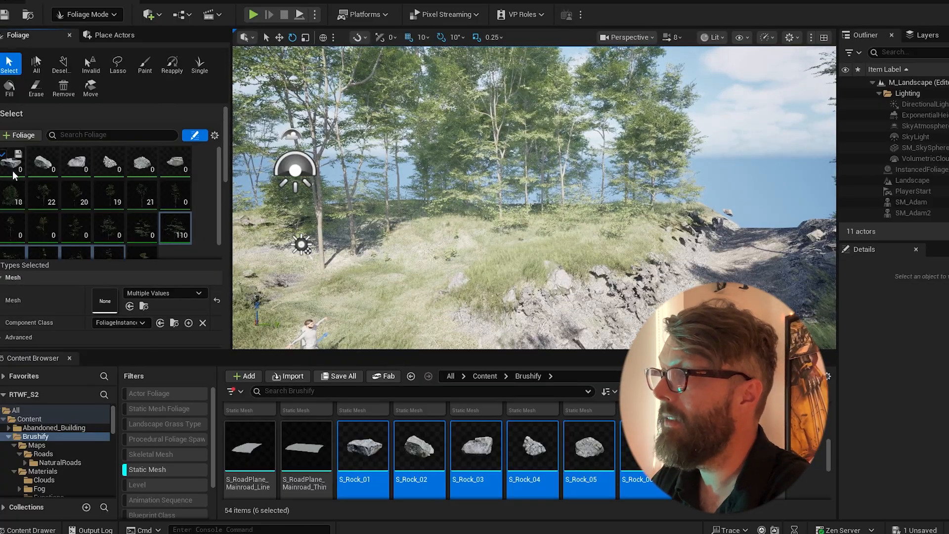
{"action": "left_click", "coordinate": [179, 168], "text": "shift"}
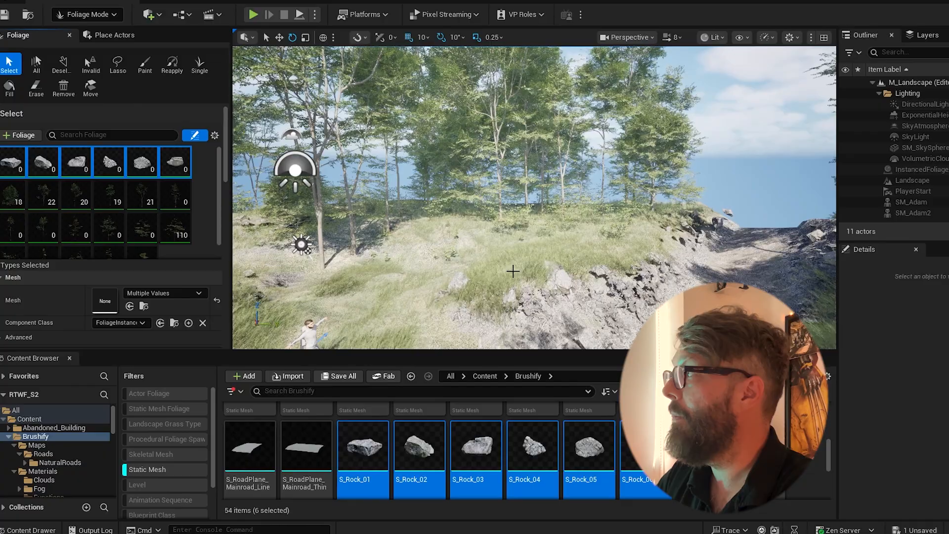
Step: Try painting the selected rocks at their original scale onto the mud path, and undo the stroke
{"action": "right_click_drag", "start_coordinate": [472, 241], "coordinate": [445, 277]}
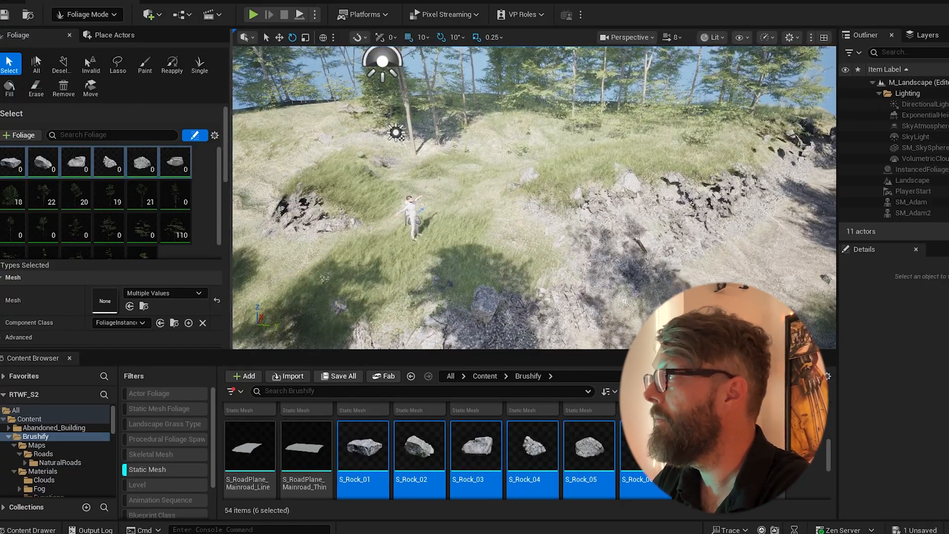
{"action": "right_click_drag", "start_coordinate": [477, 191], "coordinate": [445, 165]}
{"action": "right_click_drag", "start_coordinate": [511, 227], "coordinate": [637, 235]}
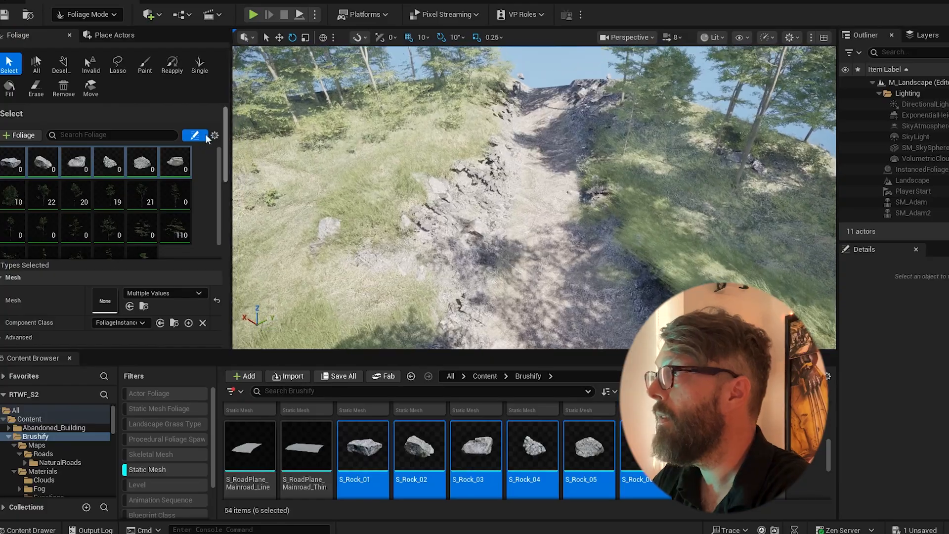
{"action": "left_click", "coordinate": [144, 65]}
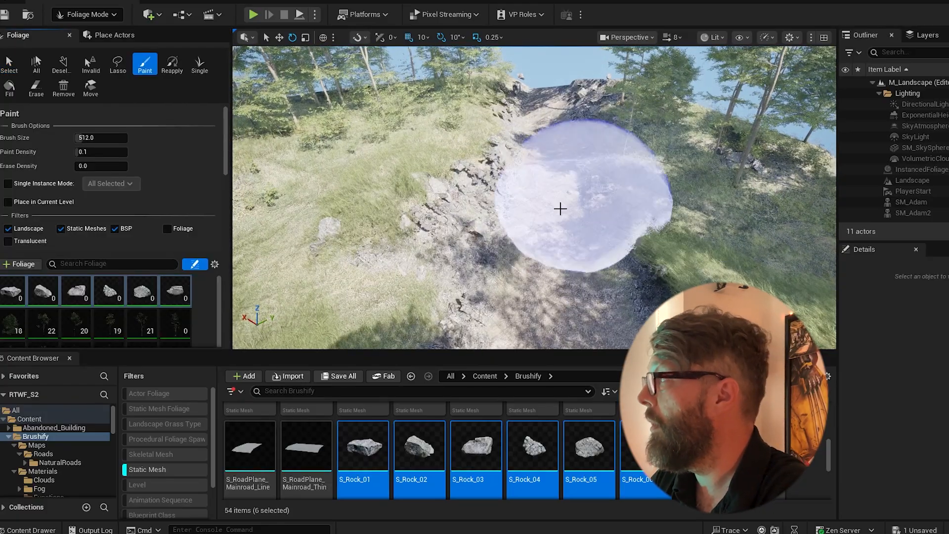
{"action": "right_click_drag", "start_coordinate": [574, 173], "coordinate": [517, 169]}
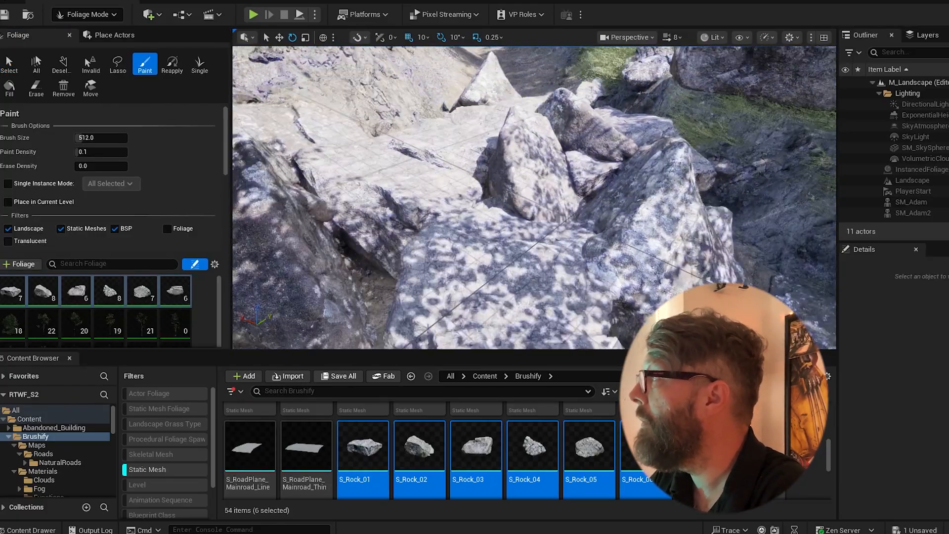
{"action": "key", "text": "ctrl+z"}
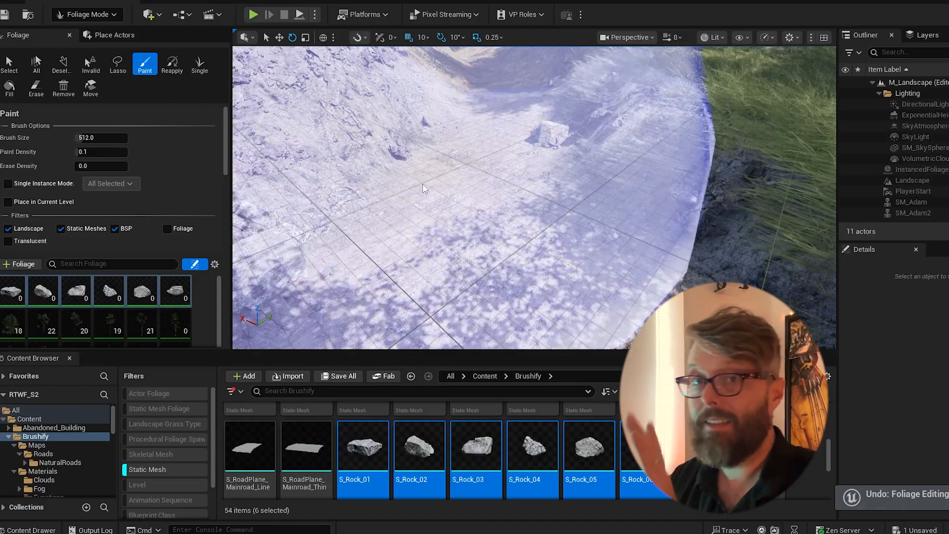
Step: Set the Scale X of the selected rock types to a minimum of 0.1 and a maximum of 0.2
{"action": "scroll", "coordinate": [220, 198], "scroll_direction": "down", "scroll_amount": 10}
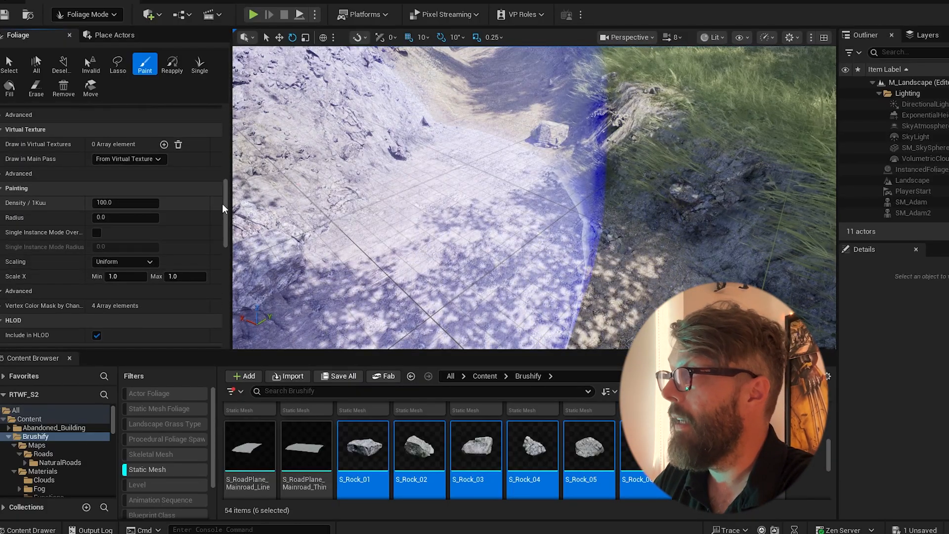
{"action": "mouse_move", "coordinate": [228, 190]}
{"action": "left_mouse_down"}
{"action": "mouse_move", "coordinate": [226, 150]}
{"action": "mouse_move", "coordinate": [222, 187]}
{"action": "left_mouse_up"}
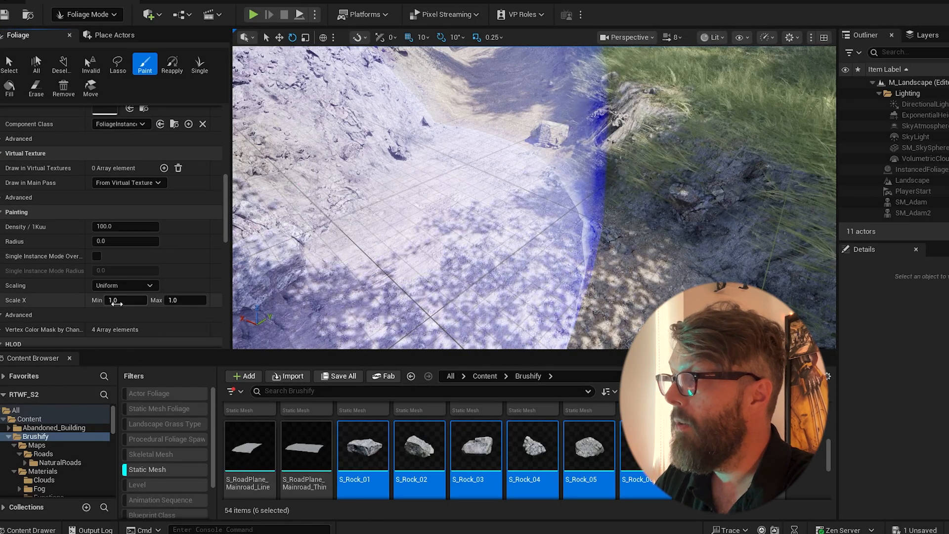
{"action": "key", "text": "shift+Tab"}
{"action": "type", "text": ".1"}
{"action": "key", "text": "Tab"}
{"action": "type", "text": ".2"}
{"action": "key", "text": "Return"}
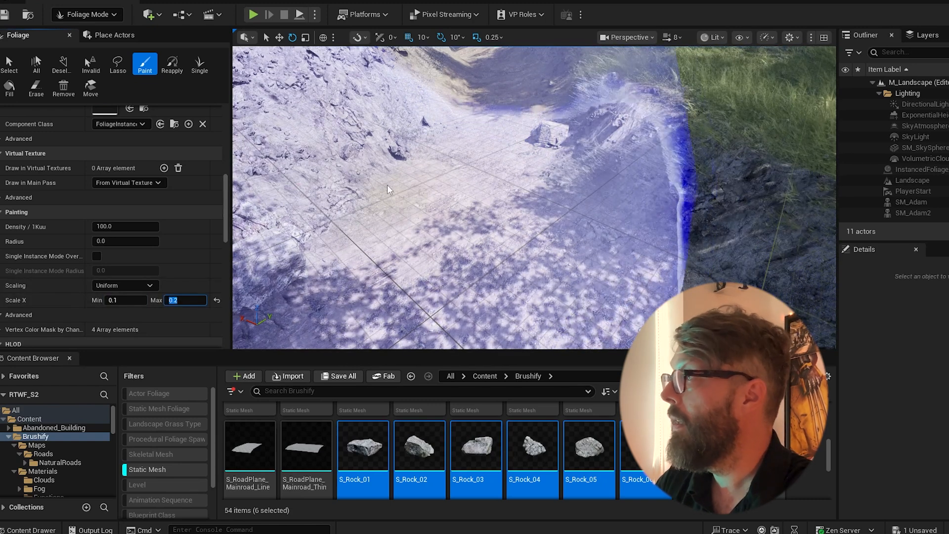
Step: Reduce the foliage brush size to about 242 and paint a test patch of the small rocks on the mud path
{"action": "left_click_drag", "start_coordinate": [224, 198], "coordinate": [239, 132]}
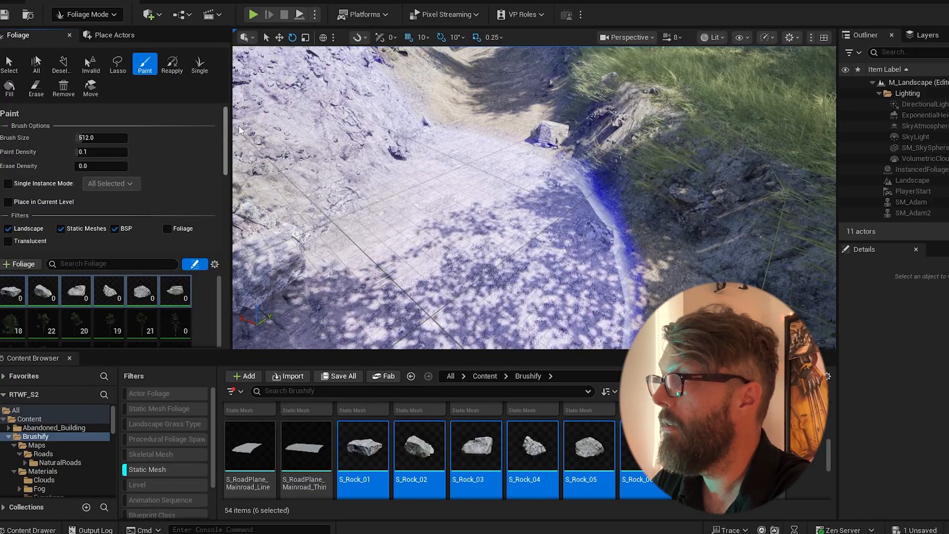
{"action": "left_click_drag", "start_coordinate": [101, 138], "coordinate": [97, 138]}
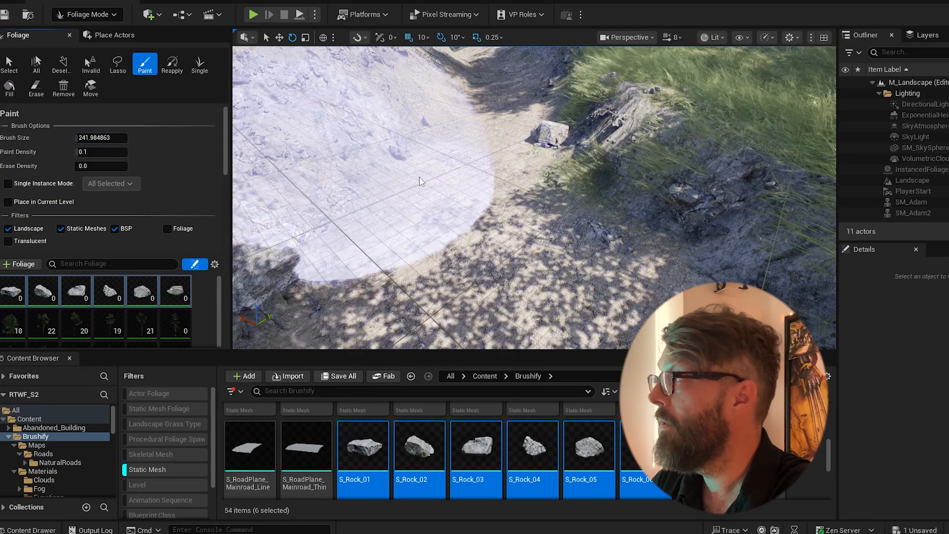
{"action": "left_click", "coordinate": [516, 191]}
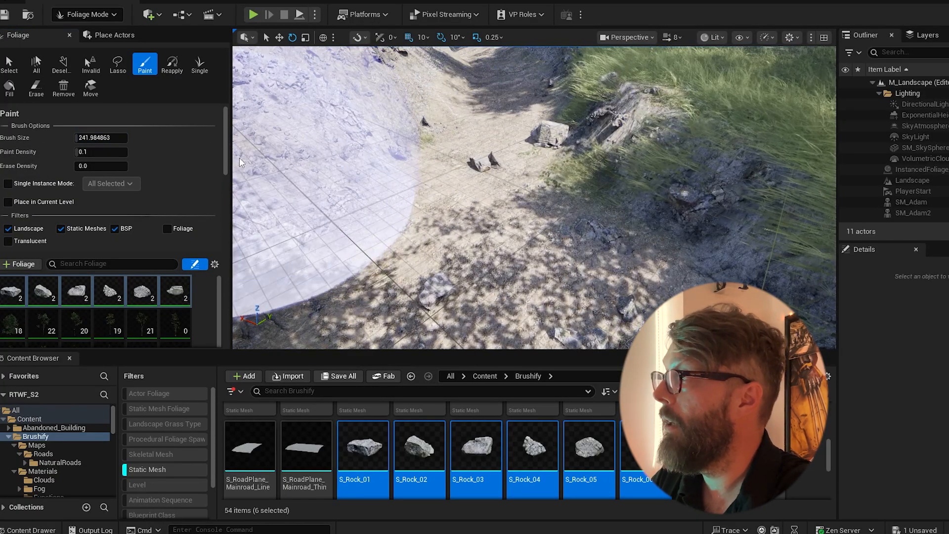
Step: Set the Paint Density to 1, try a stroke of rocks along the mud path, and undo it
{"action": "type", "text": "1"}
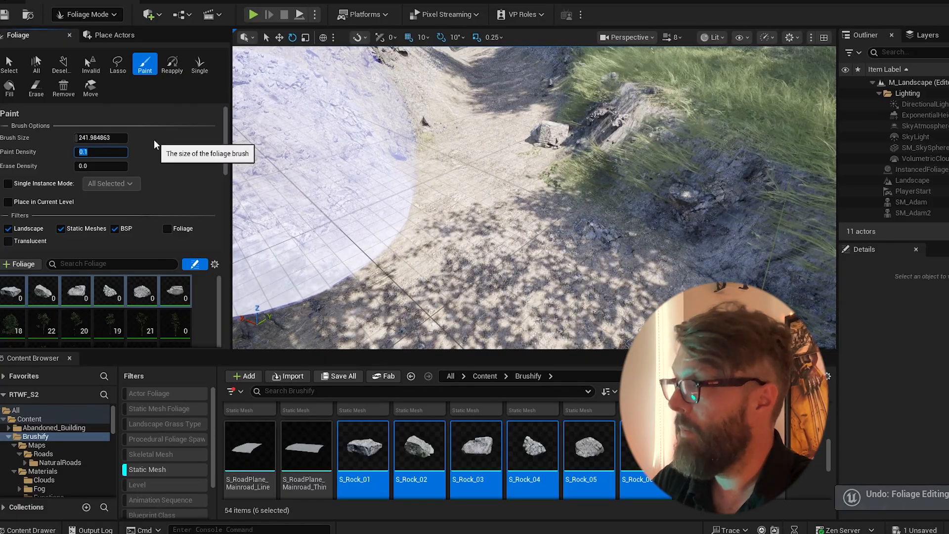
{"action": "key", "text": "Return"}
{"action": "mouse_move", "coordinate": [289, 181]}
{"action": "left_mouse_down"}
{"action": "mouse_move", "coordinate": [500, 218]}
{"action": "mouse_move", "coordinate": [783, 127]}
{"action": "mouse_move", "coordinate": [555, 140]}
{"action": "mouse_move", "coordinate": [539, 249]}
{"action": "left_mouse_up"}
{"action": "scroll", "coordinate": [539, 249], "scroll_direction": "down", "scroll_amount": 5}
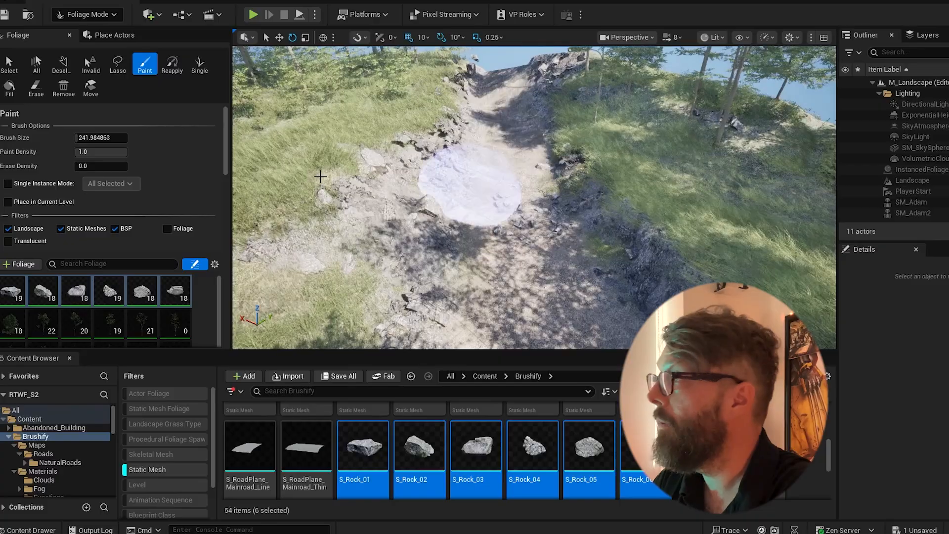
{"action": "key", "text": "ctrl+z"}
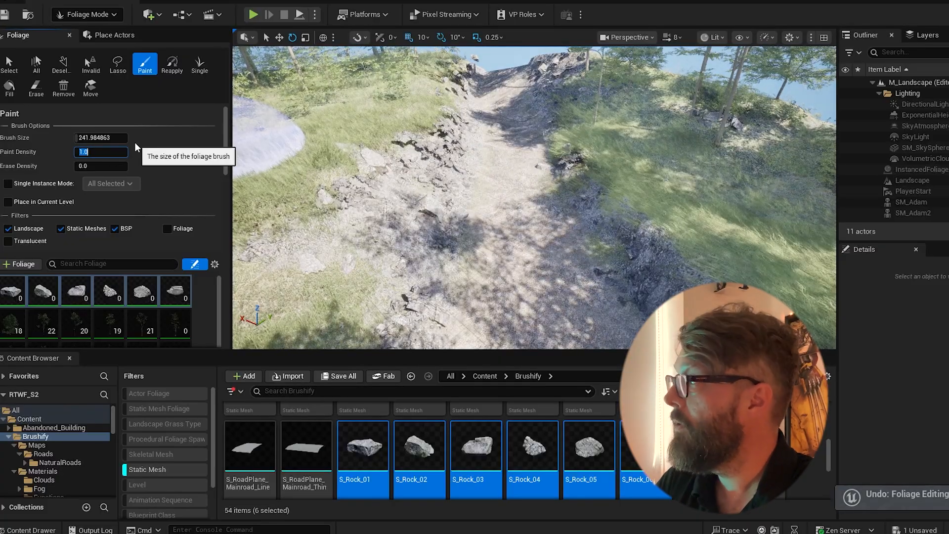
Step: Try painting a patch of small rocks at the shaded edge of the mud path, and undo it
{"action": "left_click_drag", "start_coordinate": [557, 267], "coordinate": [554, 204]}
{"action": "key", "text": "w"}
{"action": "right_click_drag", "start_coordinate": [482, 214], "coordinate": [483, 225]}
{"action": "key", "text": "w"}
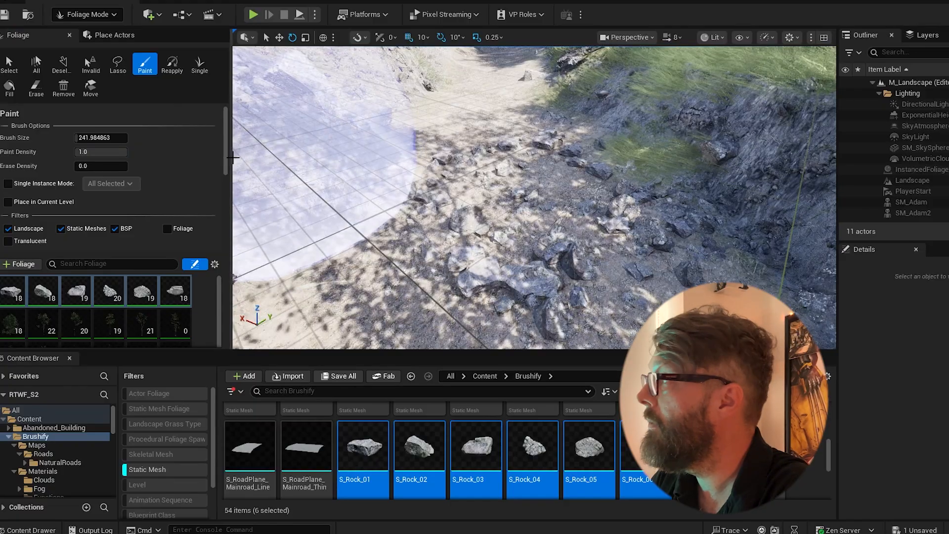
{"action": "key", "text": "ctrl+z"}
Step: Set the Density / 1Kuu of the selected rock types to 500 and paint a dense patch of small rocks on the mud path
{"action": "mouse_move", "coordinate": [225, 166]}
{"action": "left_mouse_down"}
{"action": "mouse_move", "coordinate": [221, 224]}
{"action": "mouse_move", "coordinate": [141, 230]}
{"action": "left_mouse_up"}
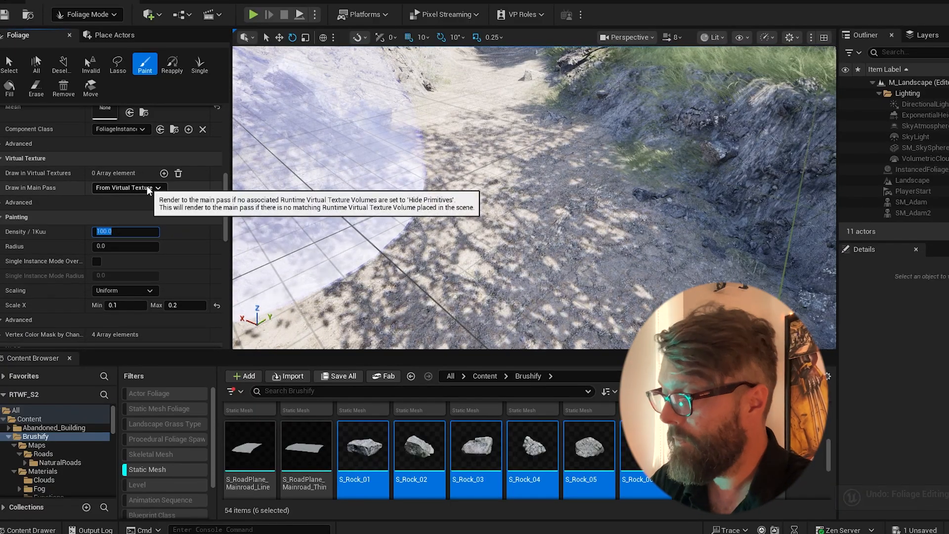
{"action": "left_click", "coordinate": [487, 222]}
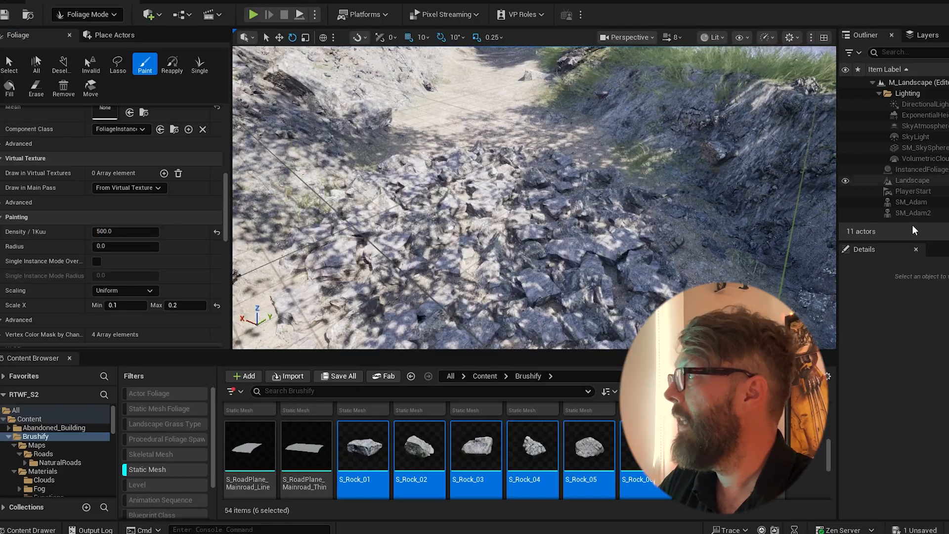
{"action": "right_click_drag", "start_coordinate": [603, 212], "coordinate": [596, 168]}
{"action": "mouse_move", "coordinate": [517, 96]}
{"action": "right_mouse_down"}
{"action": "mouse_move", "coordinate": [517, 56]}
{"action": "mouse_move", "coordinate": [516, 96]}
{"action": "right_mouse_up"}
{"action": "key", "text": "w"}
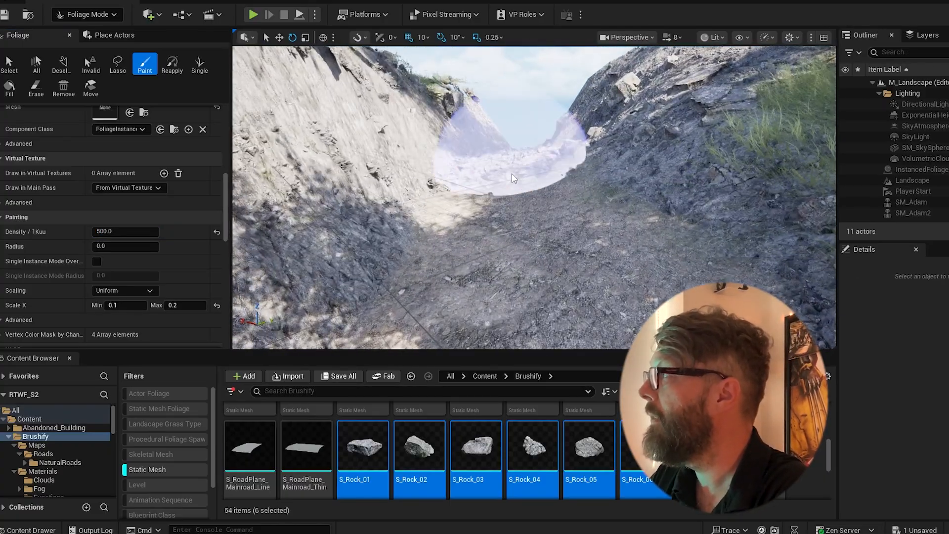
Step: Extend the dense small-rock cover along the rest of the mud path between the banks
{"action": "left_click_drag", "start_coordinate": [535, 251], "coordinate": [512, 146]}
{"action": "mouse_move", "coordinate": [512, 147]}
{"action": "right_mouse_down"}
{"action": "mouse_move", "coordinate": [512, 129]}
{"action": "mouse_move", "coordinate": [513, 163]}
{"action": "mouse_move", "coordinate": [512, 133]}
{"action": "mouse_move", "coordinate": [512, 147]}
{"action": "right_mouse_up"}
{"action": "key", "text": "s"}
{"action": "key", "text": "w"}
{"action": "mouse_move", "coordinate": [574, 181]}
{"action": "right_mouse_down"}
{"action": "mouse_move", "coordinate": [509, 217]}
{"action": "mouse_move", "coordinate": [514, 183]}
{"action": "mouse_move", "coordinate": [493, 161]}
{"action": "mouse_move", "coordinate": [396, 168]}
{"action": "mouse_move", "coordinate": [415, 124]}
{"action": "right_mouse_up"}
{"action": "key", "text": "w"}
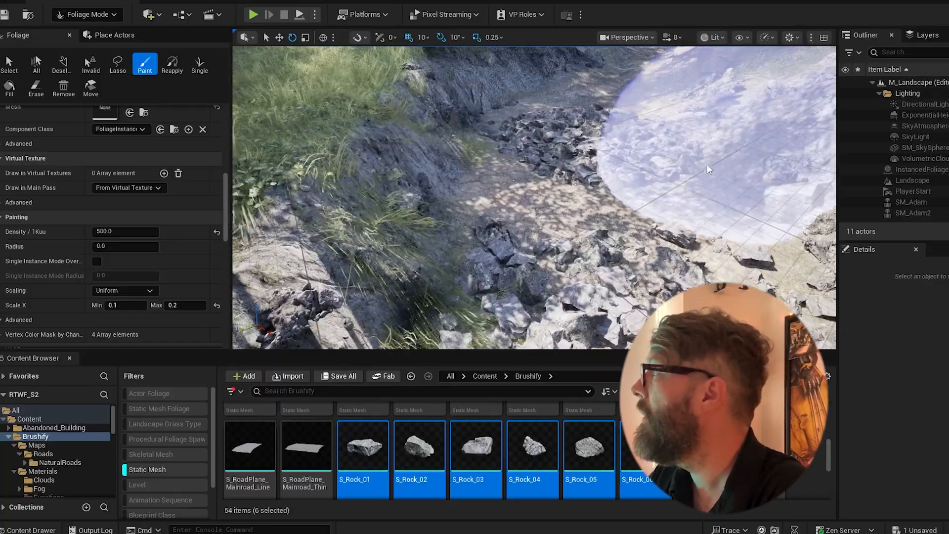
{"action": "mouse_move", "coordinate": [618, 182]}
{"action": "left_mouse_down"}
{"action": "mouse_move", "coordinate": [614, 102]}
{"action": "mouse_move", "coordinate": [601, 103]}
{"action": "left_mouse_up"}
{"action": "right_click_drag", "start_coordinate": [601, 106], "coordinate": [595, 50]}
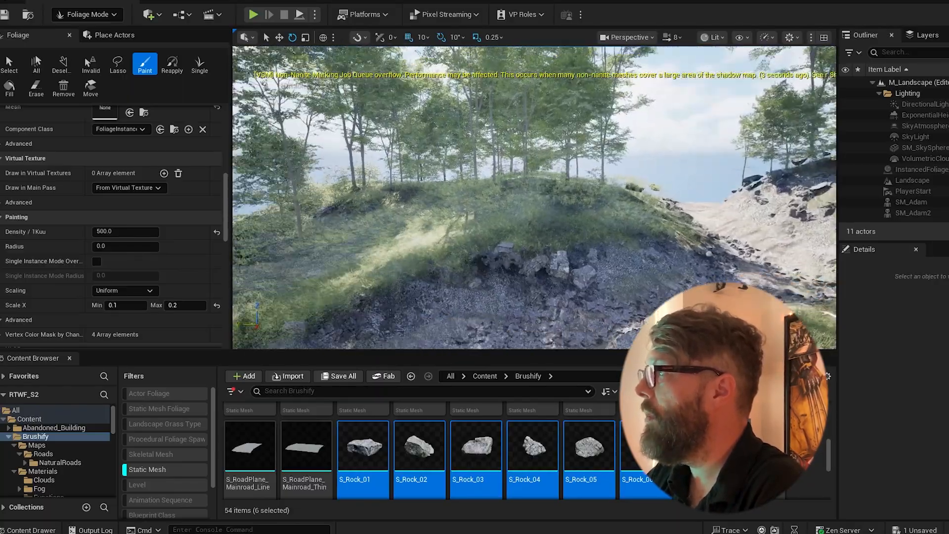
Step: Switch to Selection mode and add a Plane shape to the level
{"action": "left_click", "coordinate": [87, 15]}
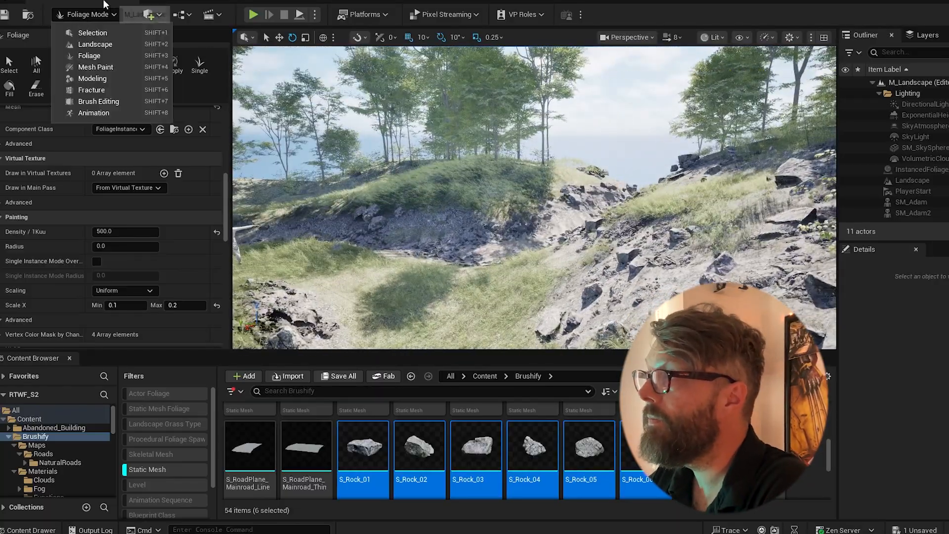
{"action": "left_click", "coordinate": [86, 33]}
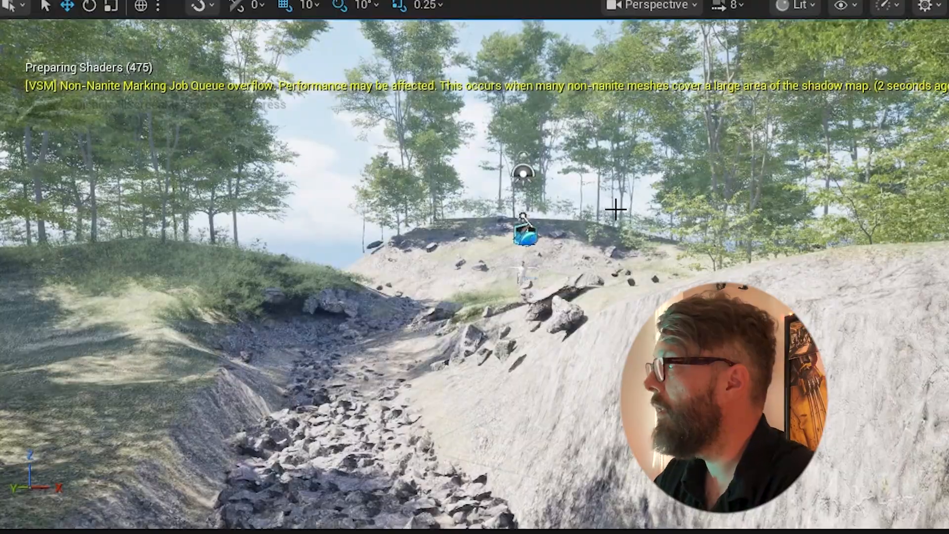
{"action": "right_click_drag", "start_coordinate": [615, 213], "coordinate": [606, 190]}
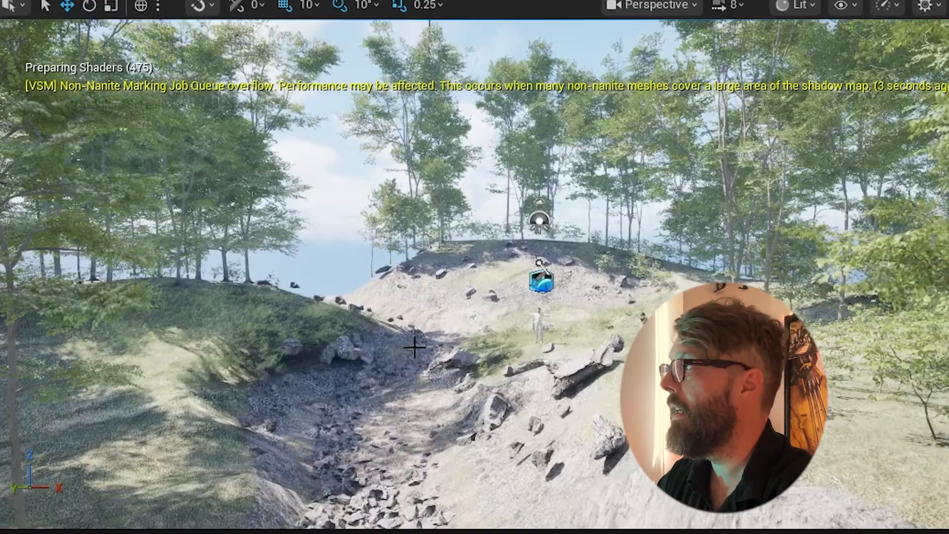
{"action": "right_click_drag", "start_coordinate": [582, 225], "coordinate": [577, 257]}
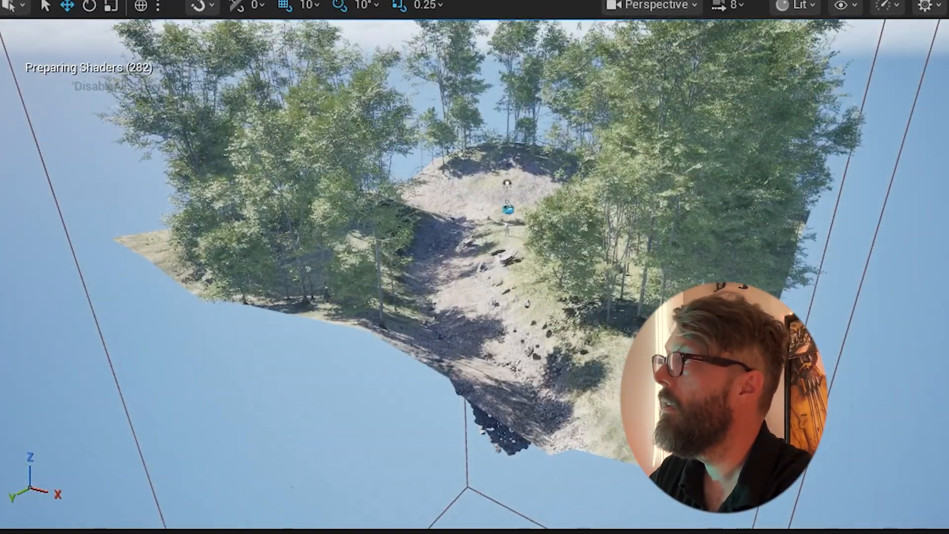
{"action": "left_click", "coordinate": [2, 2]}
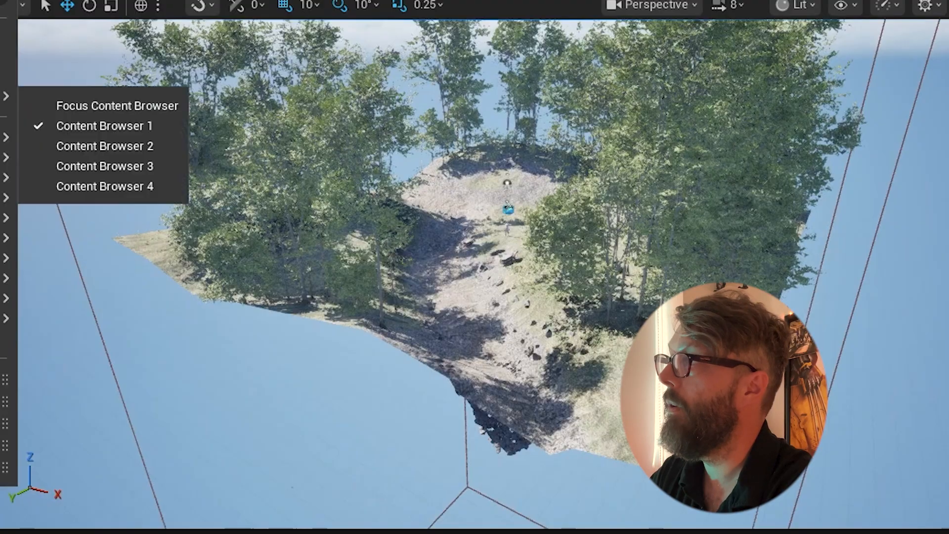
{"action": "mouse_move", "coordinate": [6, 278]}
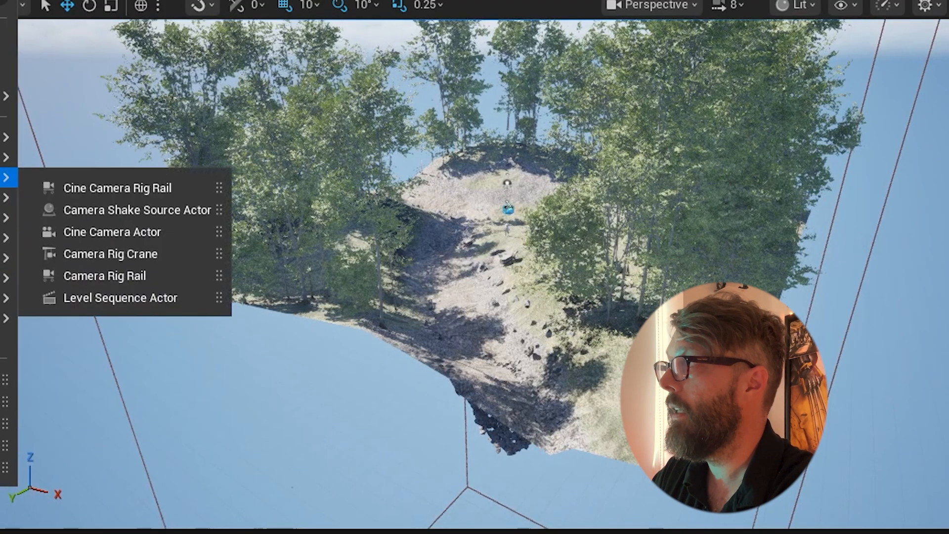
{"action": "mouse_move", "coordinate": [6, 198]}
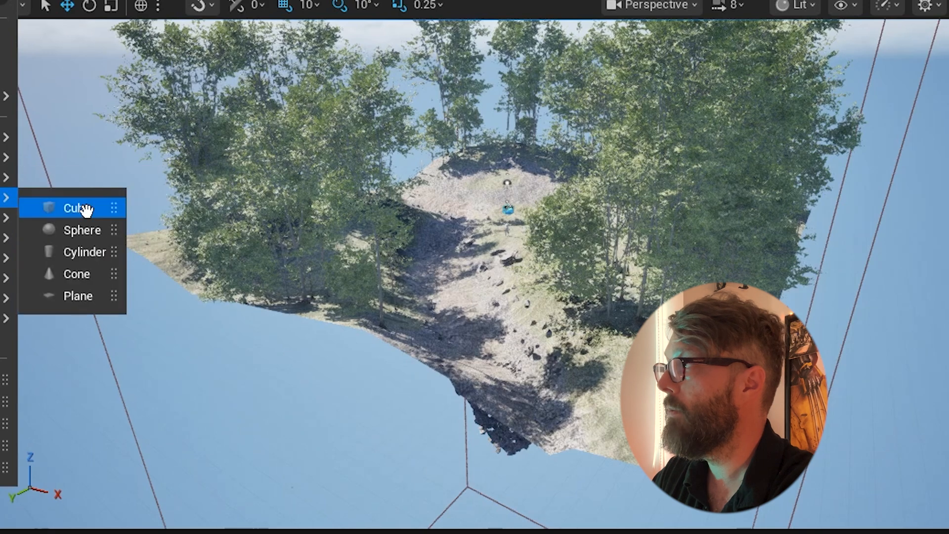
{"action": "left_click", "coordinate": [79, 295]}
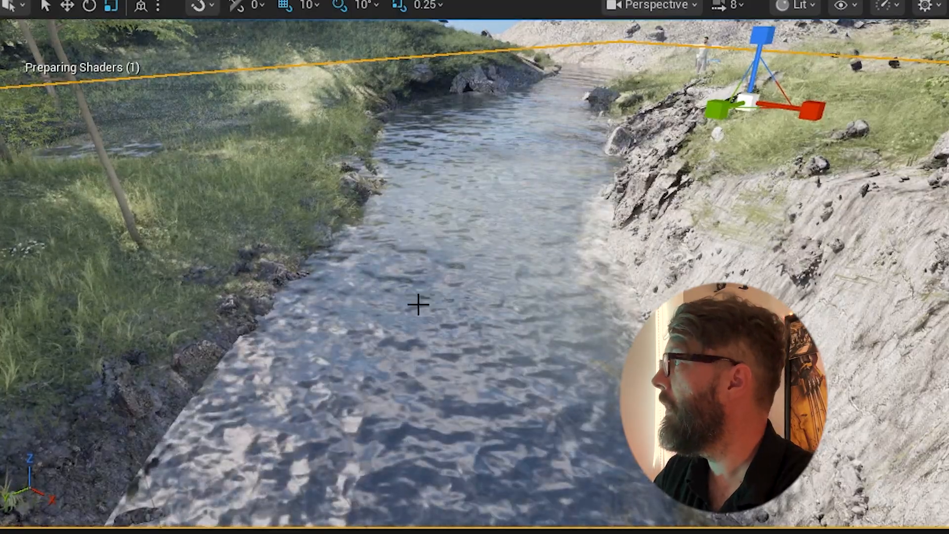
Step: Switch to Landscape mode and activate the Splines tool for managing the landscape
{"action": "scroll", "coordinate": [521, 267], "scroll_direction": "down", "scroll_amount": 5}
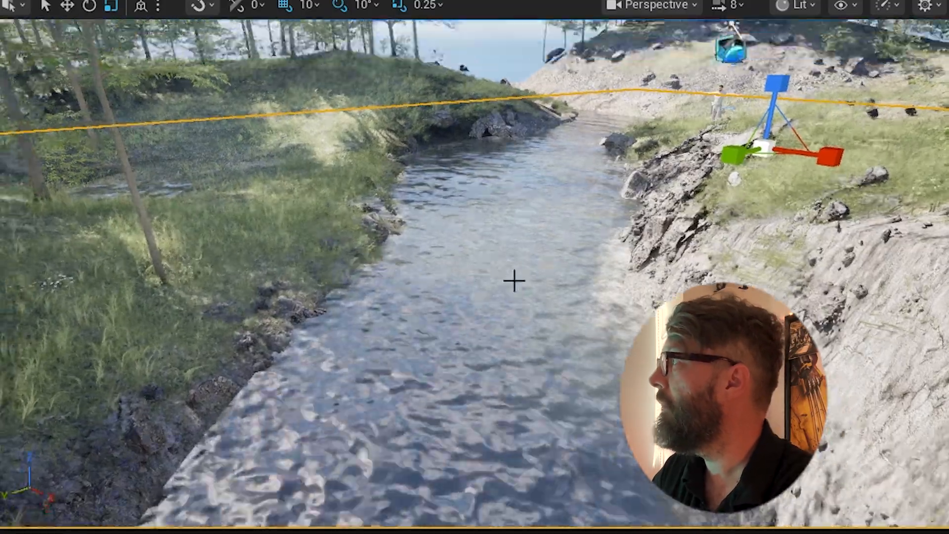
{"action": "right_click_drag", "start_coordinate": [474, 267], "coordinate": [435, 277]}
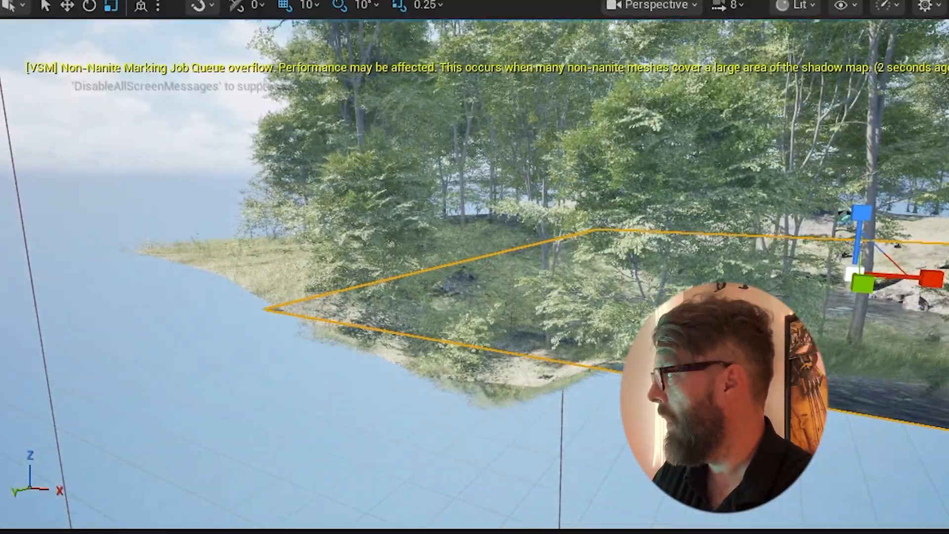
{"action": "right_click_drag", "start_coordinate": [412, 246], "coordinate": [474, 262]}
{"action": "right_click_drag", "start_coordinate": [593, 198], "coordinate": [614, 283]}
{"action": "scroll", "coordinate": [614, 283], "scroll_direction": "down", "scroll_amount": 8}
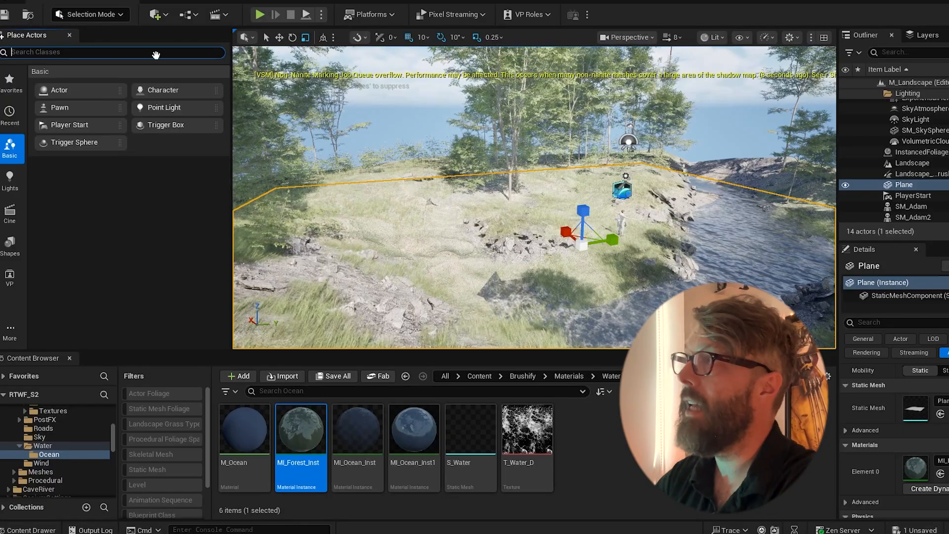
{"action": "left_click", "coordinate": [111, 14]}
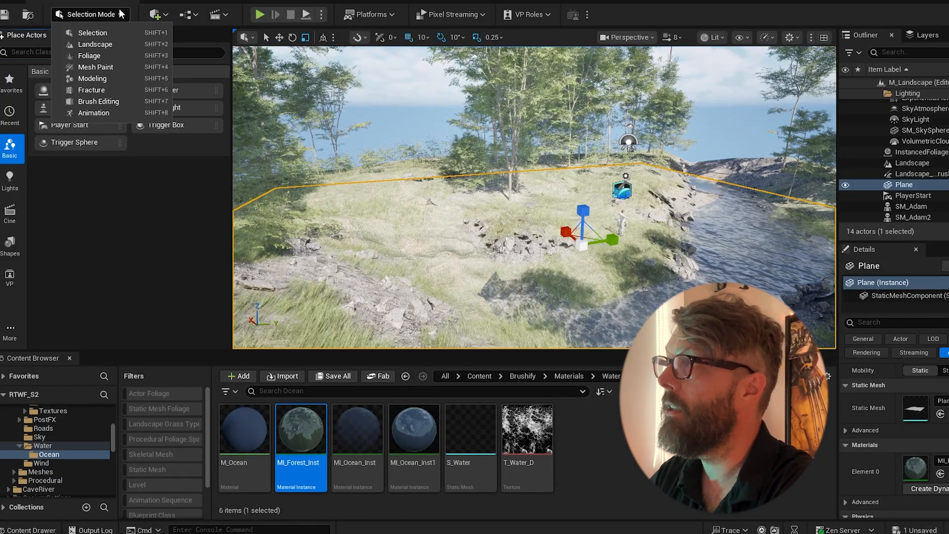
{"action": "left_click", "coordinate": [111, 42]}
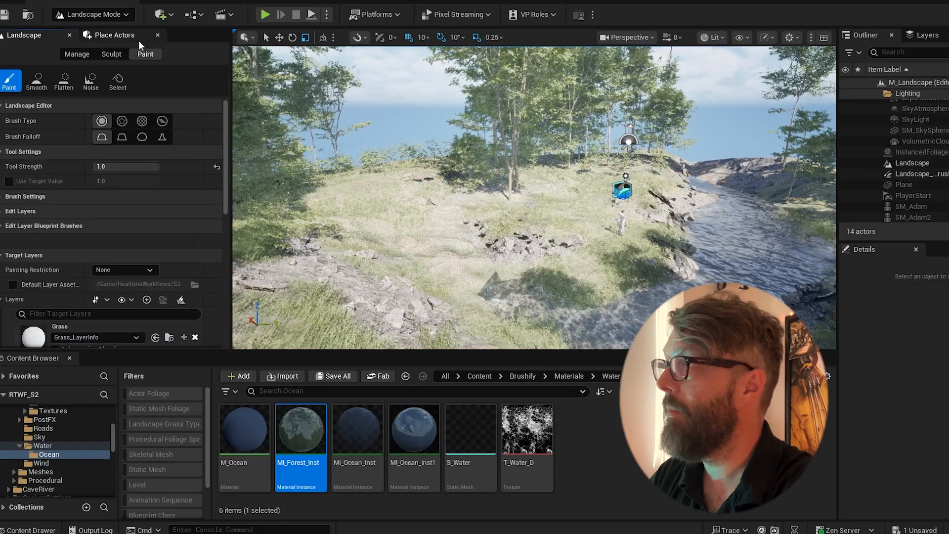
{"action": "left_click", "coordinate": [77, 54]}
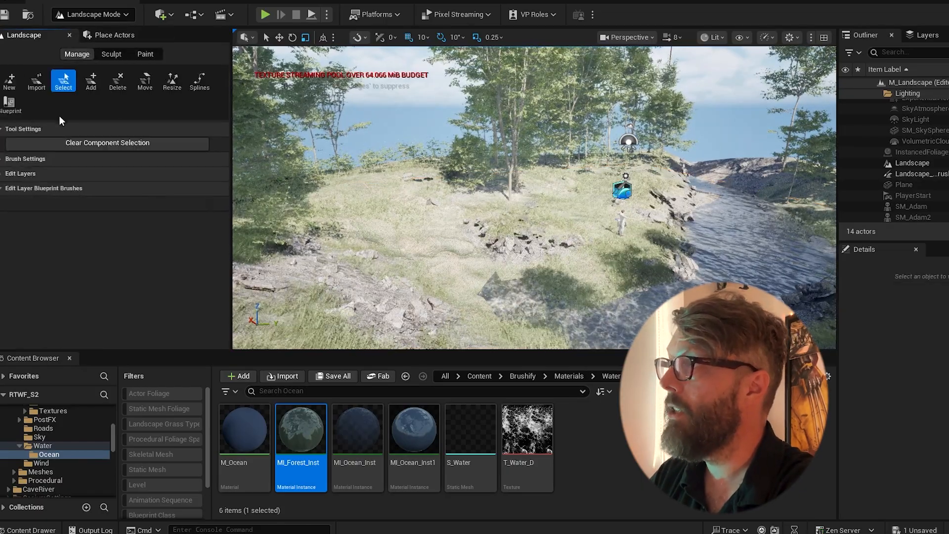
{"action": "left_click", "coordinate": [207, 82]}
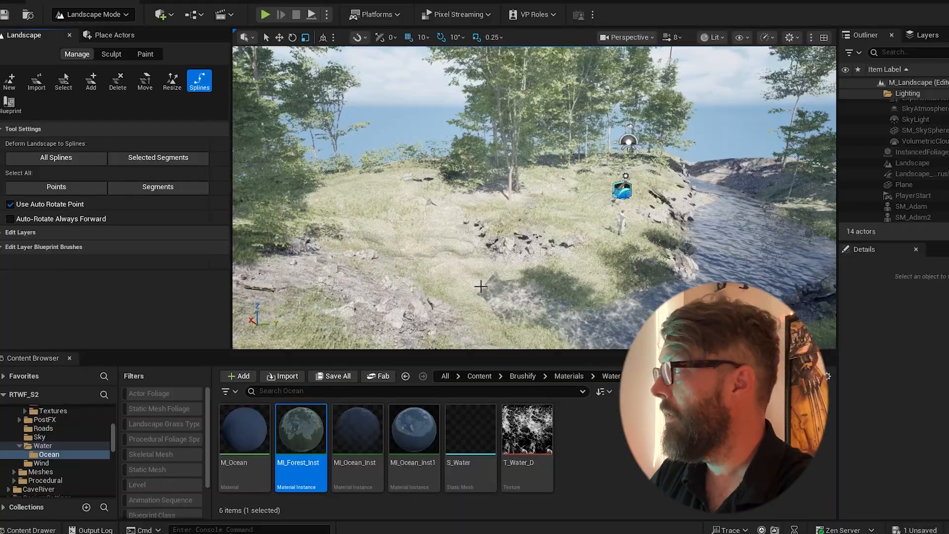
Step: Place landscape spline control points on the grassy bank beside the river to form a first segment
{"action": "right_click_drag", "start_coordinate": [481, 286], "coordinate": [545, 246]}
{"action": "left_click", "coordinate": [498, 282], "text": "ctrl"}
{"action": "key", "text": "w"}
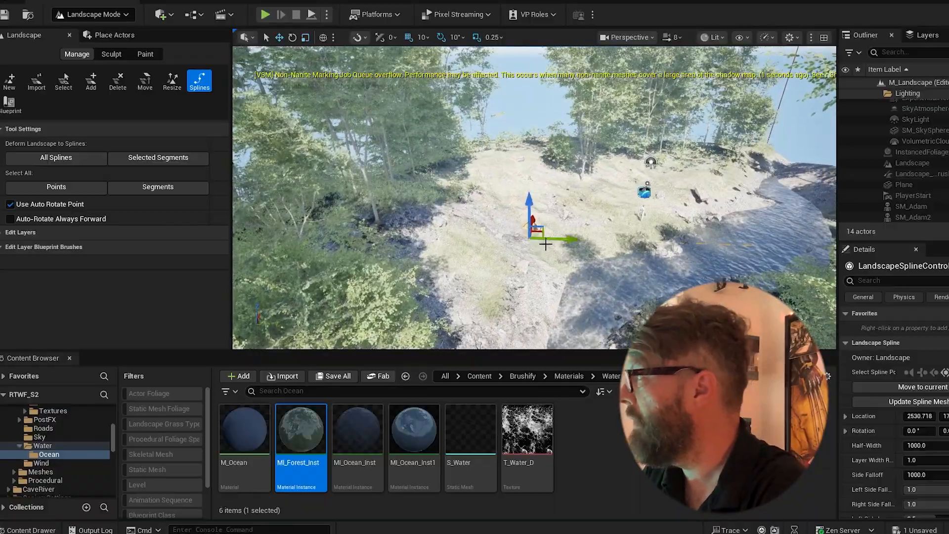
{"action": "right_click_drag", "start_coordinate": [705, 131], "coordinate": [462, 213]}
{"action": "left_click_drag", "start_coordinate": [462, 212], "coordinate": [398, 159]}
{"action": "mouse_move", "coordinate": [529, 180]}
{"action": "right_mouse_down"}
{"action": "mouse_move", "coordinate": [480, 192]}
{"action": "mouse_move", "coordinate": [529, 180]}
{"action": "right_mouse_up"}
{"action": "key", "text": "e"}
{"action": "mouse_move", "coordinate": [542, 244]}
{"action": "right_mouse_down"}
{"action": "mouse_move", "coordinate": [444, 276]}
{"action": "mouse_move", "coordinate": [557, 235]}
{"action": "right_mouse_up"}
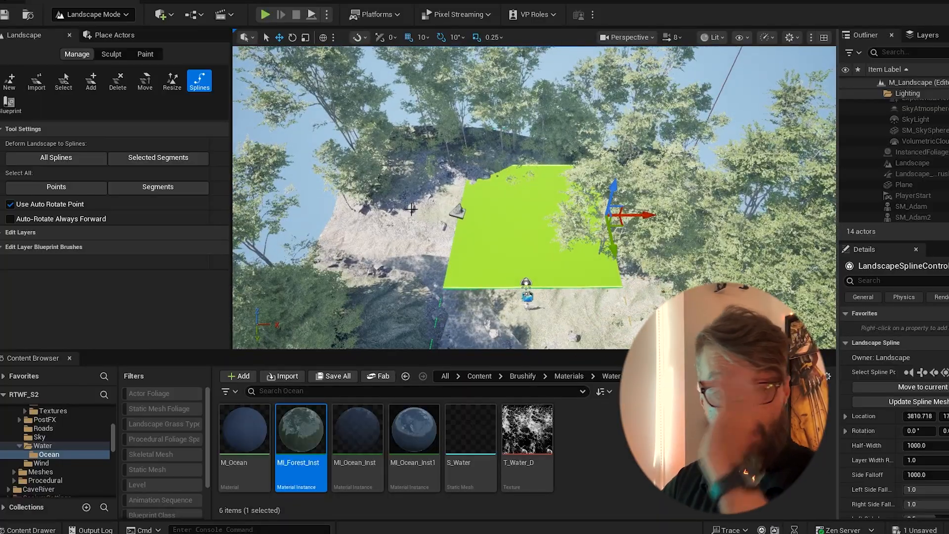
Step: Move the spline's other control point out to the landscape's edge and deform the landscape to all splines
{"action": "left_click", "coordinate": [458, 213]}
{"action": "left_click_drag", "start_coordinate": [509, 217], "coordinate": [397, 232]}
{"action": "right_click_drag", "start_coordinate": [397, 231], "coordinate": [577, 197]}
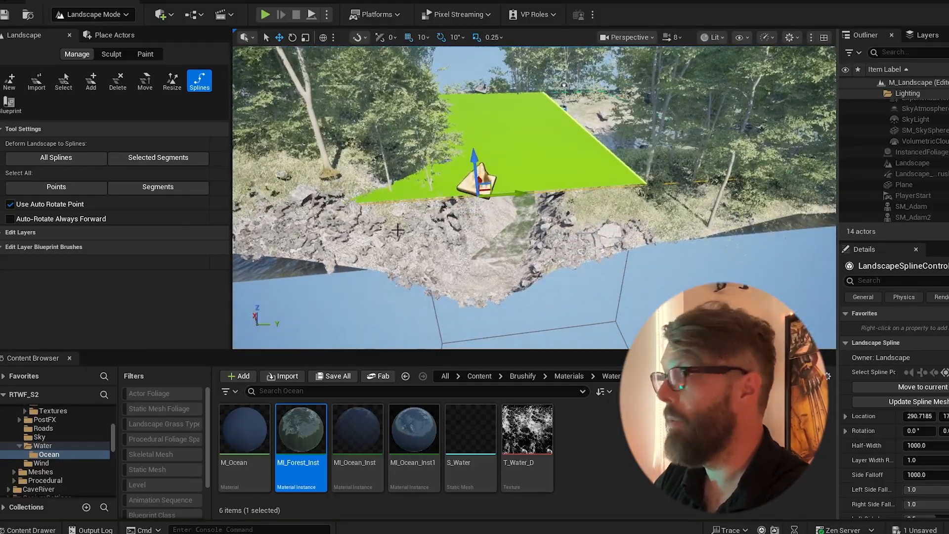
{"action": "right_click_drag", "start_coordinate": [518, 152], "coordinate": [470, 262]}
{"action": "key", "text": "w"}
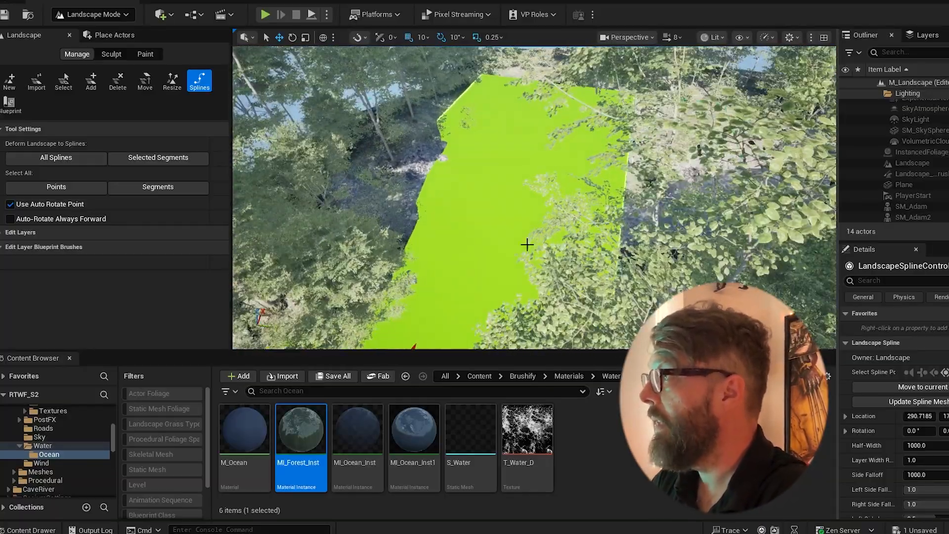
{"action": "left_click", "coordinate": [74, 158]}
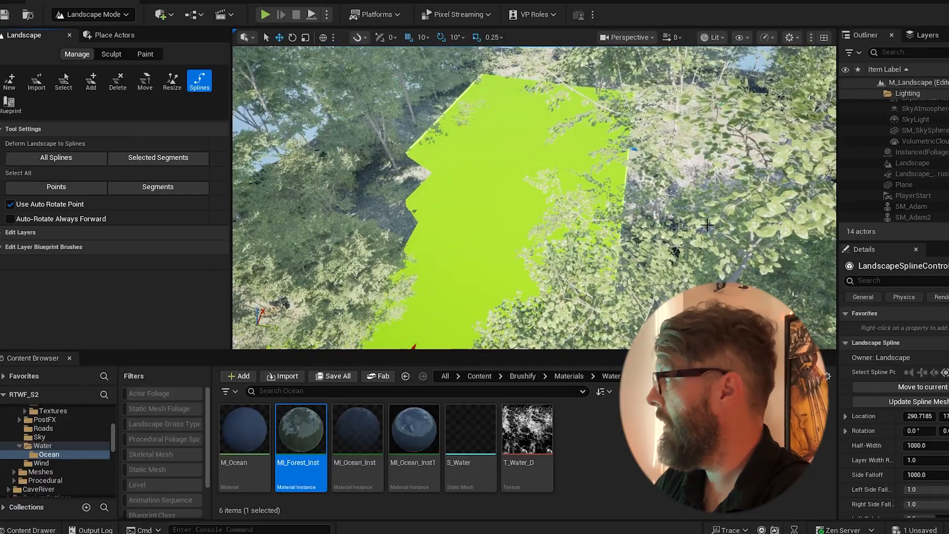
Step: Narrow the spline by lowering the Half-Width of all its control points together
{"action": "left_click_drag", "start_coordinate": [924, 445], "coordinate": [882, 445]}
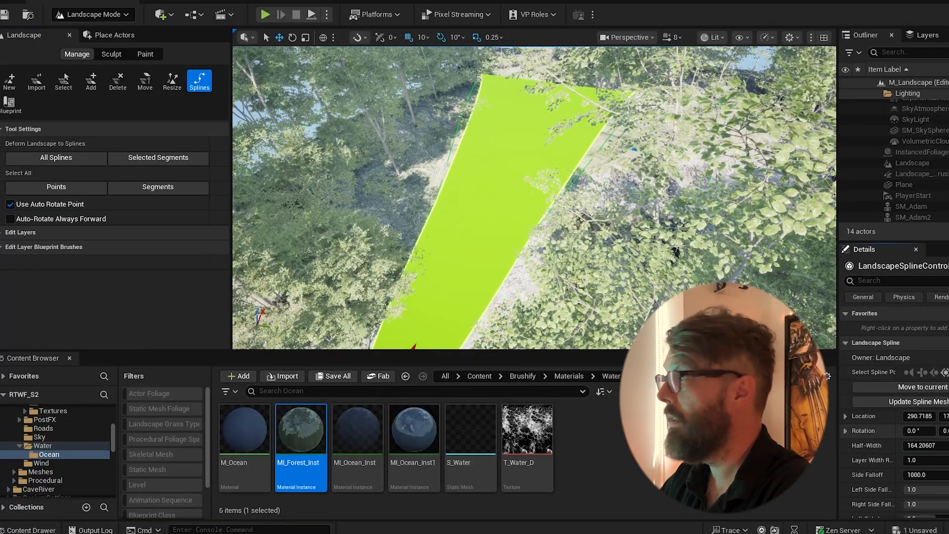
{"action": "key", "text": "ctrl+z"}
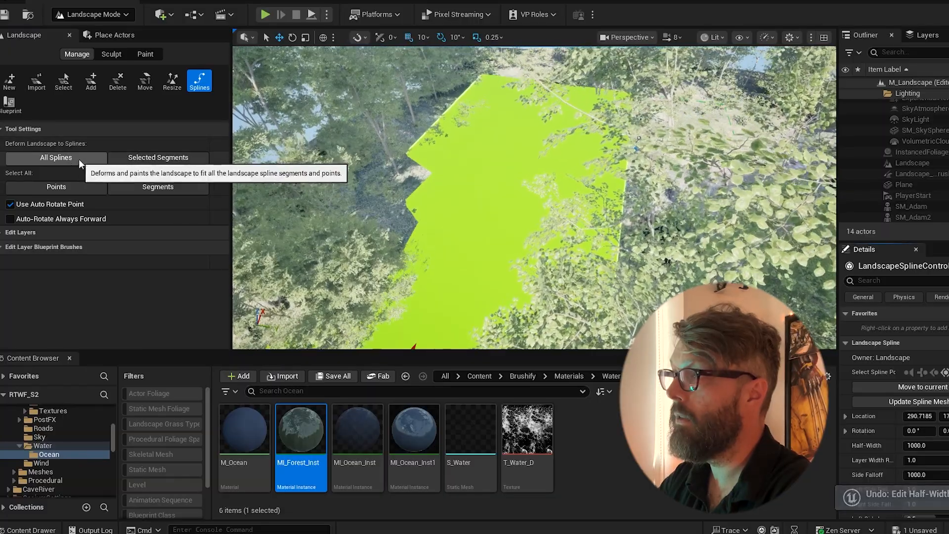
{"action": "left_click", "coordinate": [80, 187]}
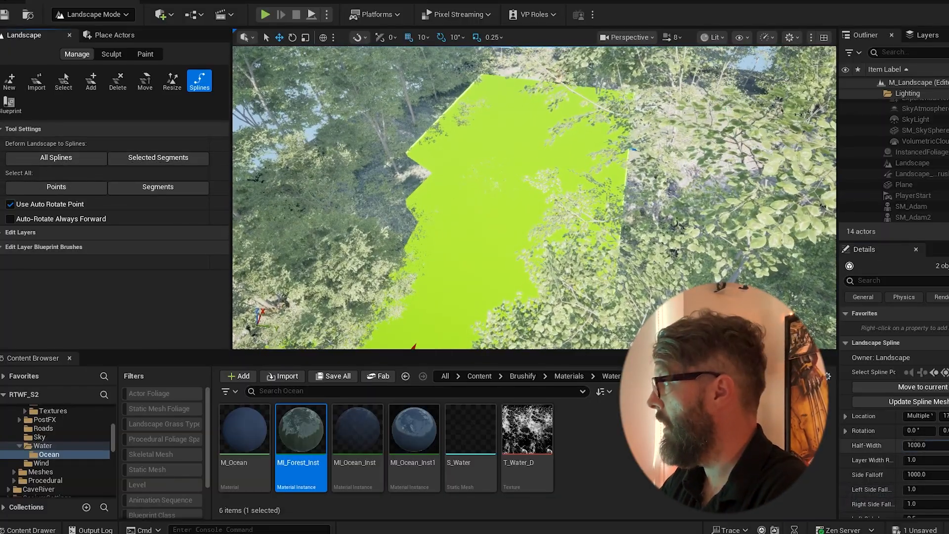
{"action": "left_click", "coordinate": [920, 445]}
{"action": "type", "text": "20"}
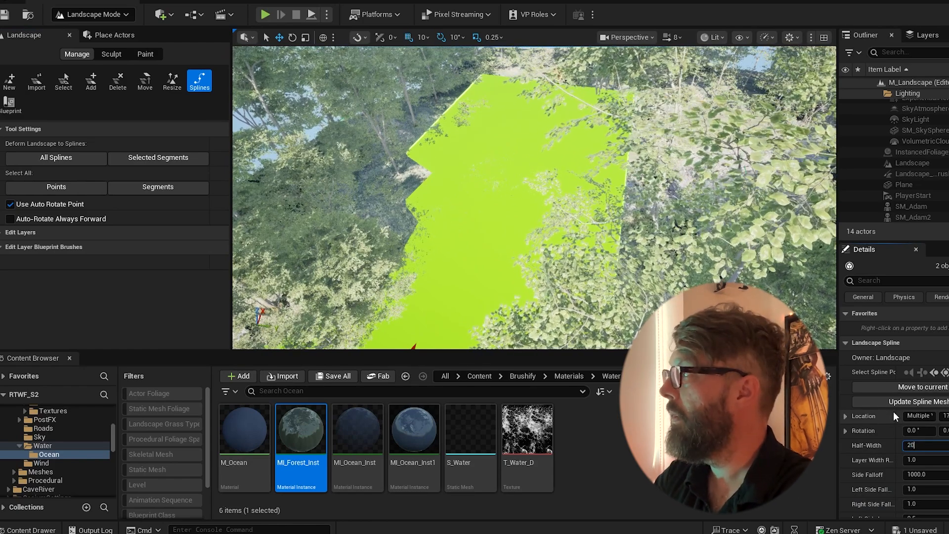
{"action": "key", "text": "Return"}
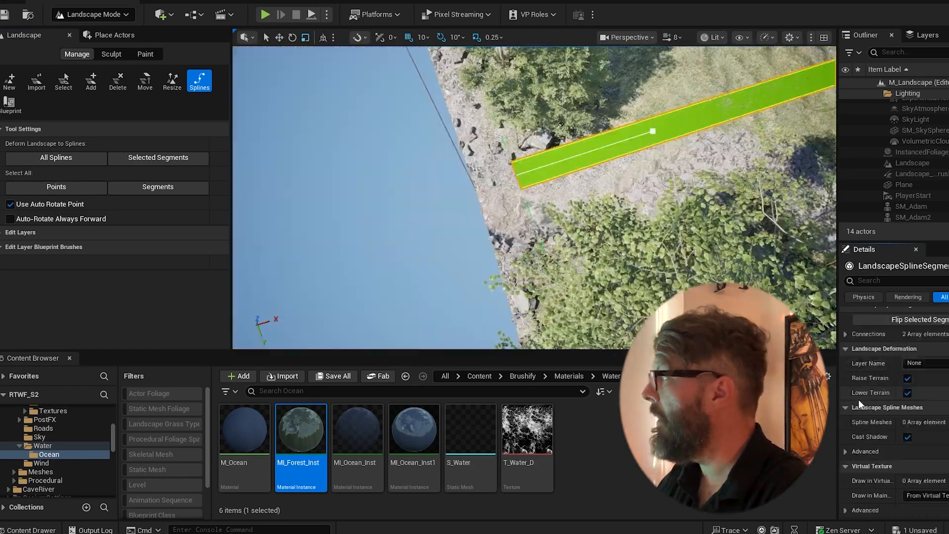
Step: Add one Spline Meshes element to the spline segment and expand its Index [0] settings
{"action": "left_click", "coordinate": [947, 422]}
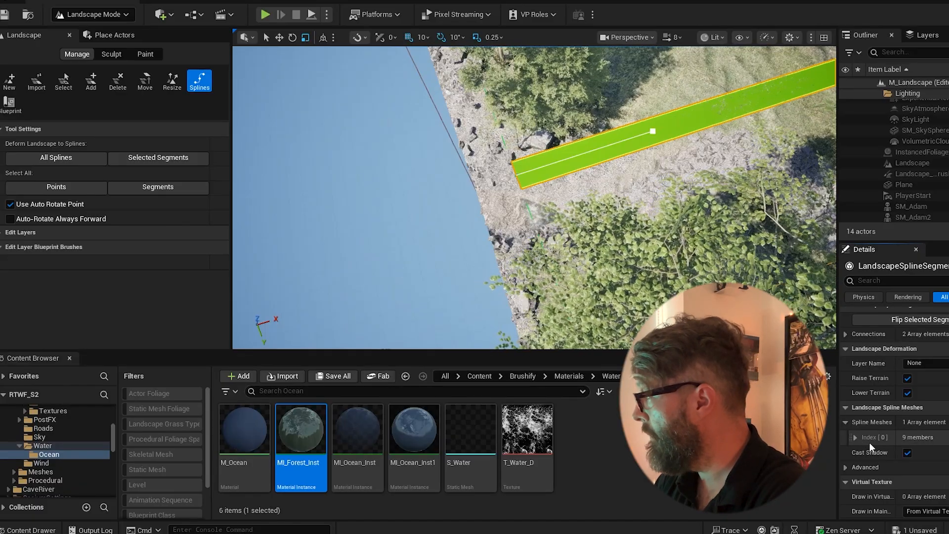
{"action": "left_click", "coordinate": [855, 436]}
{"action": "scroll", "coordinate": [865, 462], "scroll_direction": "down", "scroll_amount": 1}
{"action": "scroll", "coordinate": [928, 406], "scroll_direction": "down", "scroll_amount": 1}
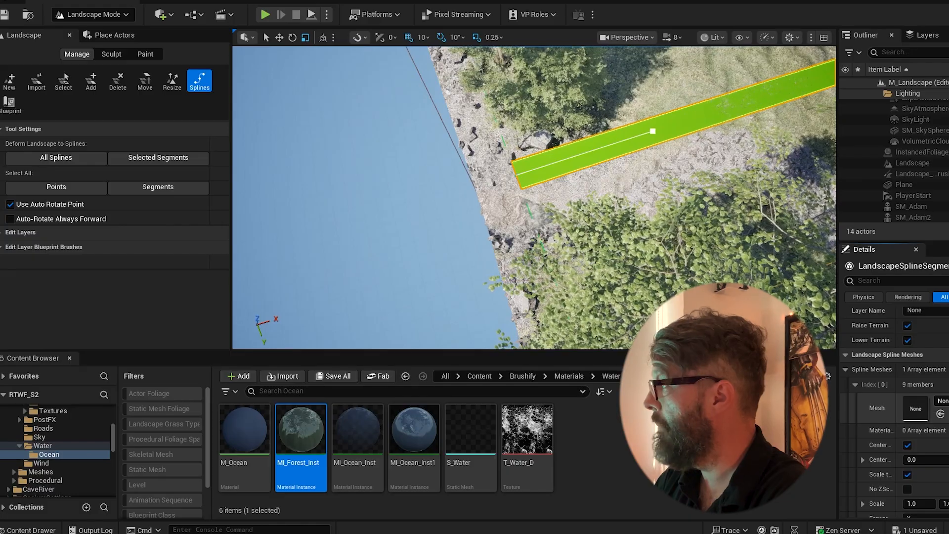
Step: Search the Roads folder under Brushify Maps for "fence"
{"action": "scroll", "coordinate": [99, 426], "scroll_direction": "up", "scroll_amount": 5}
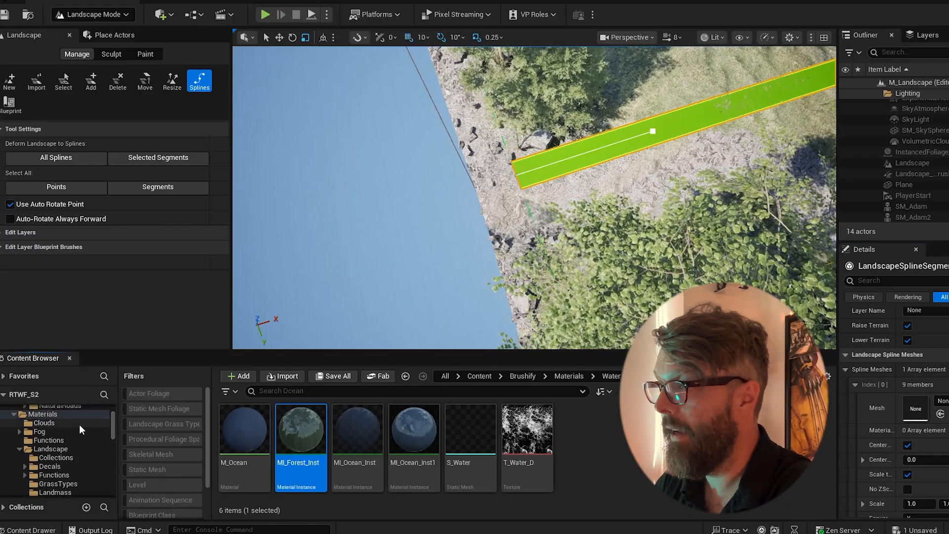
{"action": "left_click_drag", "start_coordinate": [111, 421], "coordinate": [111, 413]}
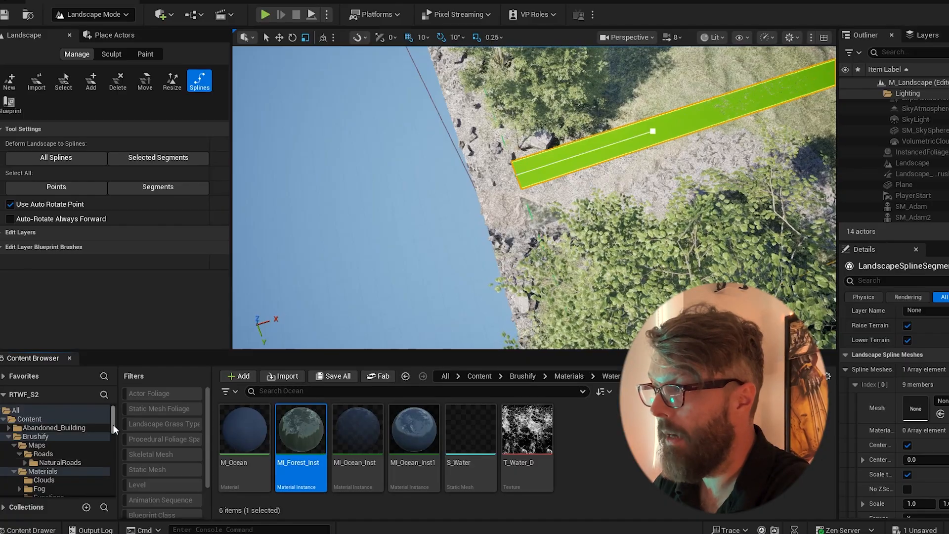
{"action": "scroll", "coordinate": [94, 430], "scroll_direction": "down", "scroll_amount": 3}
{"action": "left_click", "coordinate": [89, 410]}
{"action": "left_click", "coordinate": [437, 390]}
{"action": "type", "text": "fence"}
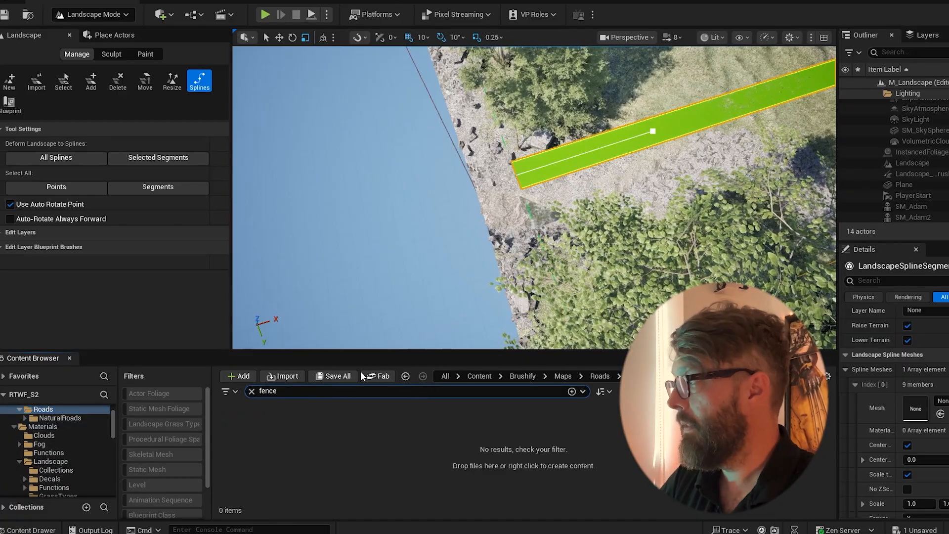
Step: Widen the fence search to the whole Brushify folder and assign S_Wooden_Fence_Straight as the spline segment's Index [0] mesh
{"action": "left_click", "coordinate": [538, 377]}
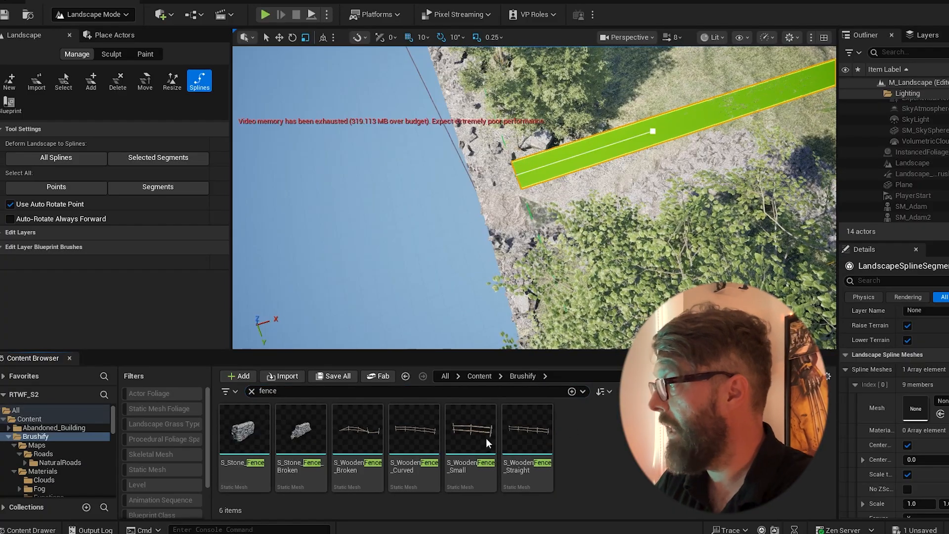
{"action": "left_click_drag", "start_coordinate": [546, 433], "coordinate": [922, 404]}
{"action": "right_click_drag", "start_coordinate": [585, 161], "coordinate": [558, 121]}
Step: Turn off Scale to Width for the wooden fence spline mesh and inspect the fence along the spline
{"action": "left_click_drag", "start_coordinate": [896, 478], "coordinate": [933, 478]}
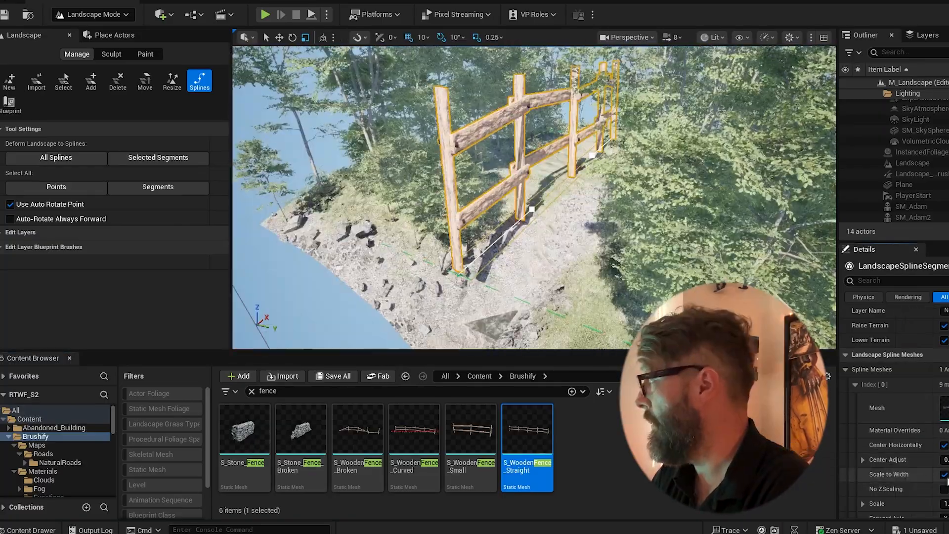
{"action": "left_click", "coordinate": [943, 475]}
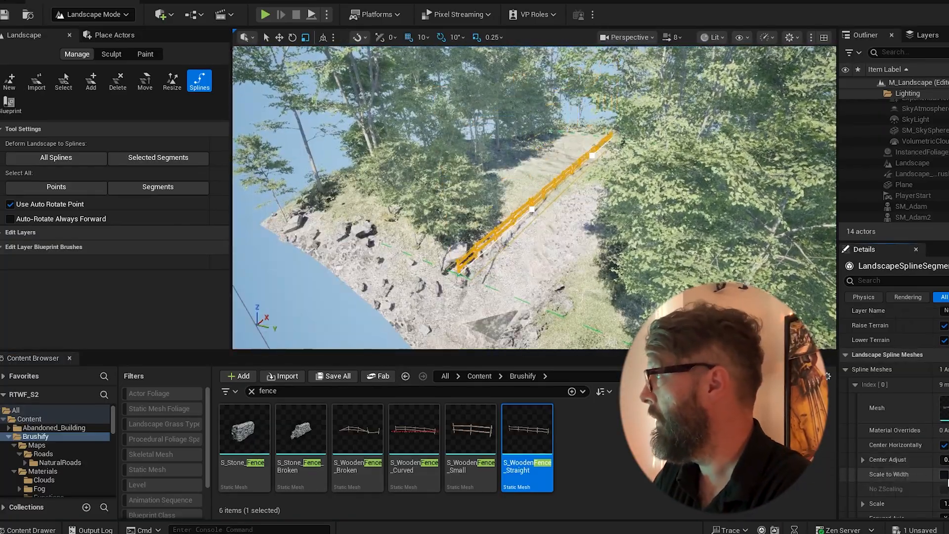
{"action": "right_click_drag", "start_coordinate": [534, 198], "coordinate": [395, 193]}
{"action": "right_click_drag", "start_coordinate": [570, 232], "coordinate": [544, 252]}
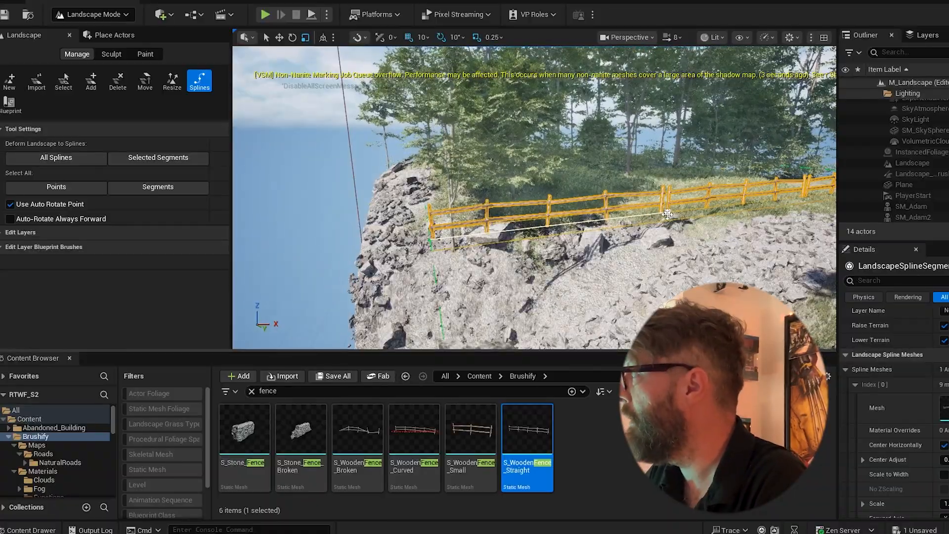
{"action": "right_click_drag", "start_coordinate": [542, 163], "coordinate": [587, 114]}
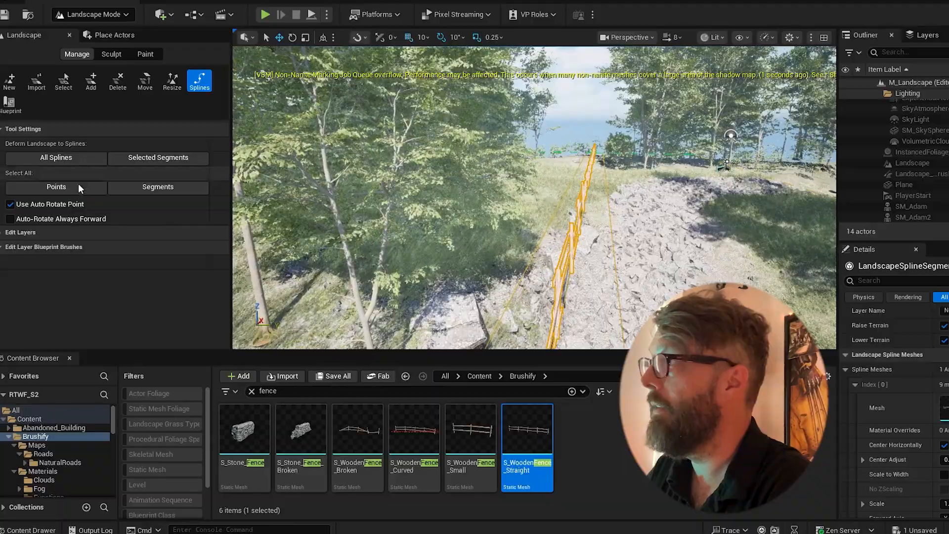
Step: Select the fence spline's control point at the landscape's edge and move it inward along the X axis
{"action": "left_click", "coordinate": [66, 188]}
{"action": "key", "text": "f"}
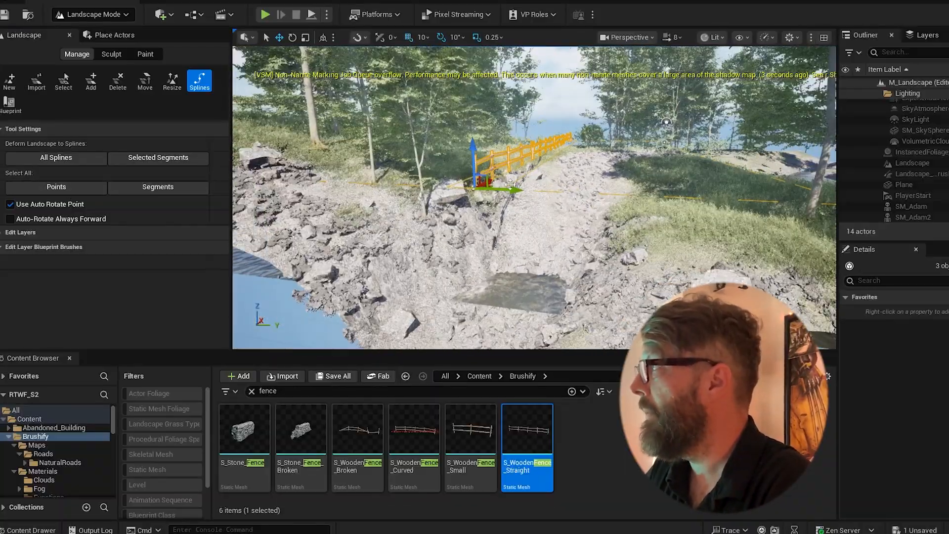
{"action": "left_click", "coordinate": [480, 190]}
{"action": "right_click_drag", "start_coordinate": [511, 192], "coordinate": [484, 190]}
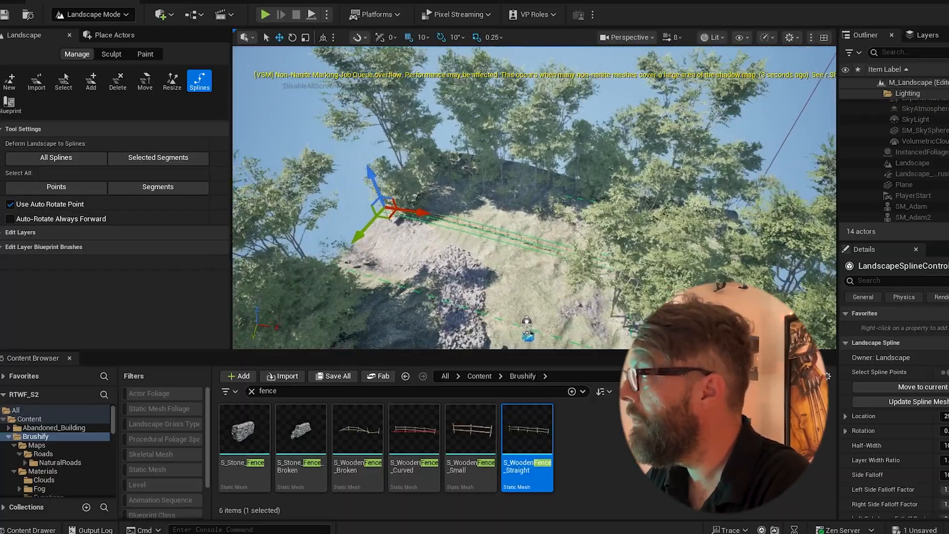
{"action": "left_click_drag", "start_coordinate": [416, 216], "coordinate": [529, 228]}
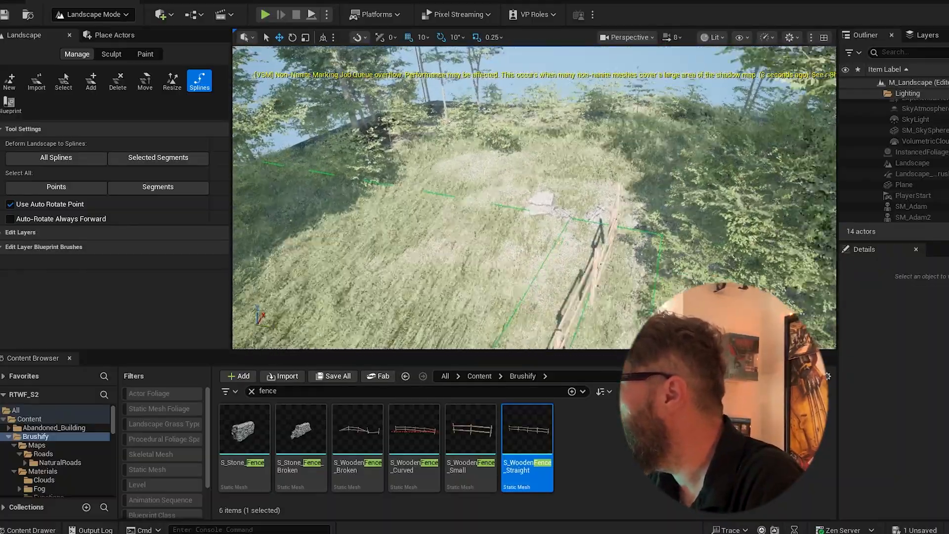
Step: Move the control point at the fence's river end farther along the bank so the fence follows the river, and deselect it
{"action": "left_click", "coordinate": [516, 197]}
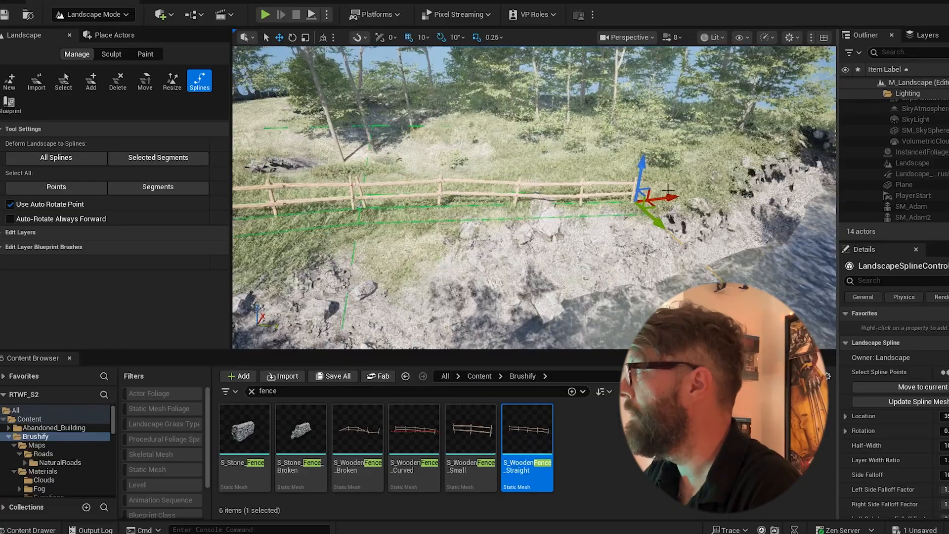
{"action": "left_click_drag", "start_coordinate": [672, 189], "coordinate": [758, 169]}
{"action": "key", "text": "f"}
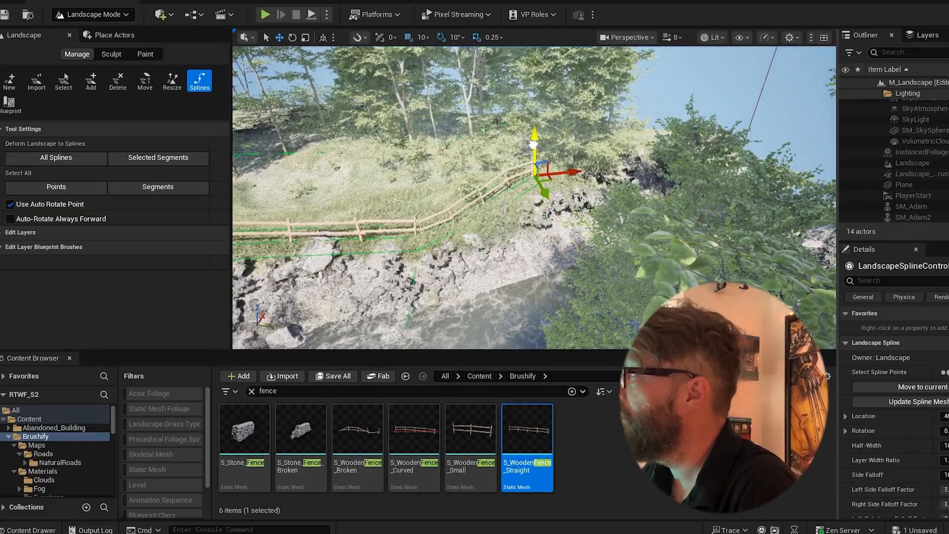
{"action": "left_click_drag", "start_coordinate": [573, 160], "coordinate": [565, 158]}
{"action": "right_click_drag", "start_coordinate": [660, 136], "coordinate": [528, 130]}
{"action": "mouse_move", "coordinate": [456, 136]}
{"action": "right_mouse_down"}
{"action": "mouse_move", "coordinate": [457, 197]}
{"action": "mouse_move", "coordinate": [456, 136]}
{"action": "right_mouse_up"}
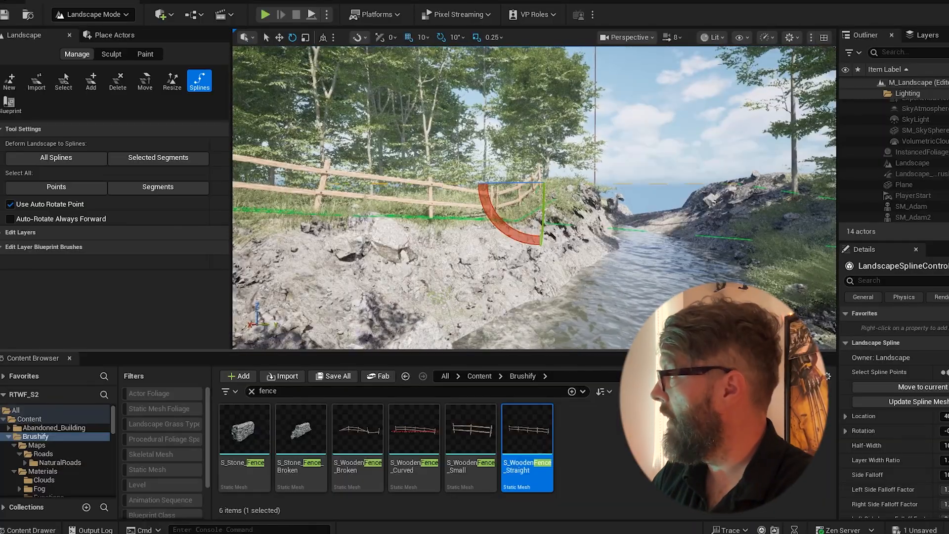
{"action": "left_click", "coordinate": [396, 124]}
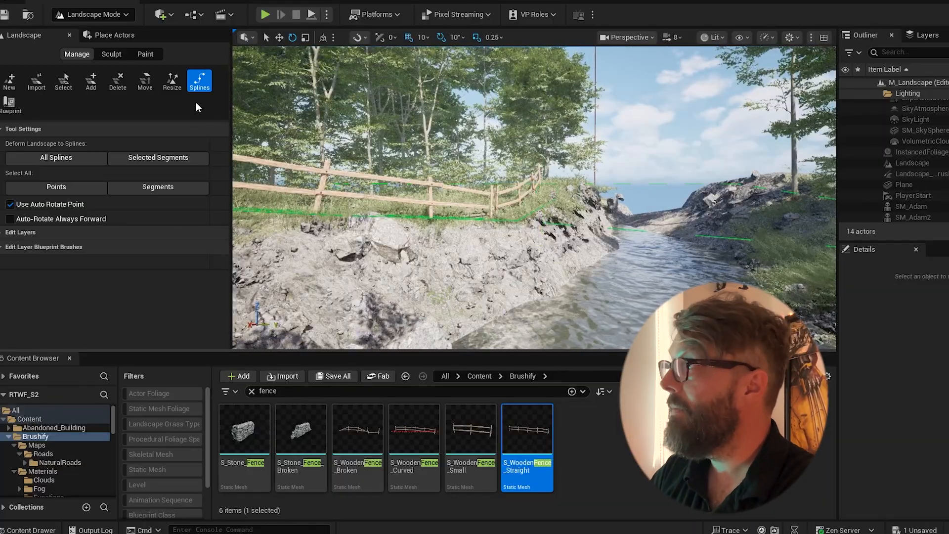
{"action": "left_click_drag", "start_coordinate": [114, 423], "coordinate": [115, 420]}
{"action": "left_click", "coordinate": [4, 419]}
{"action": "left_click", "coordinate": [4, 419]}
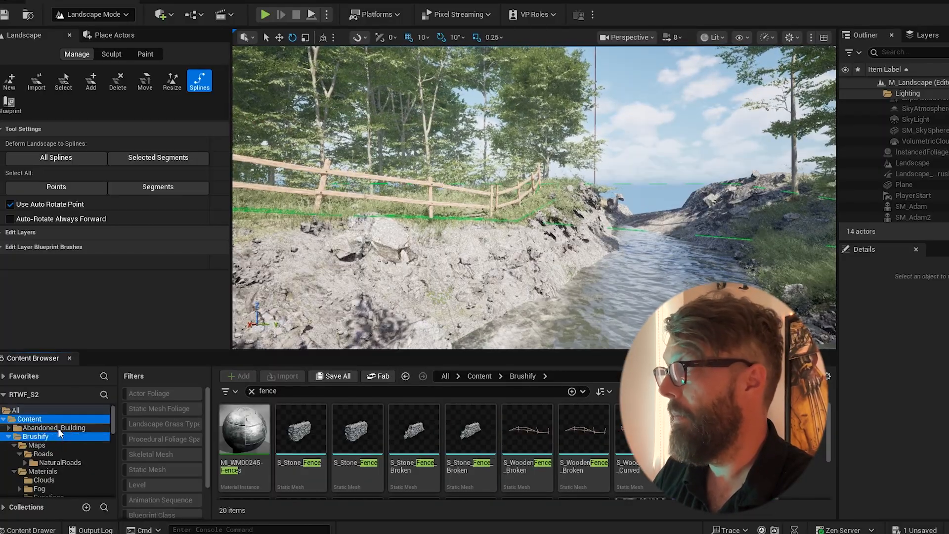
{"action": "left_click", "coordinate": [49, 438]}
Step: Place the S_Stone_Fence and S_Stone_Fence_Broken meshes on the grassy riverbank opposite the wooden fence
{"action": "left_click_drag", "start_coordinate": [244, 428], "coordinate": [767, 244]}
{"action": "right_click_drag", "start_coordinate": [767, 244], "coordinate": [620, 281]}
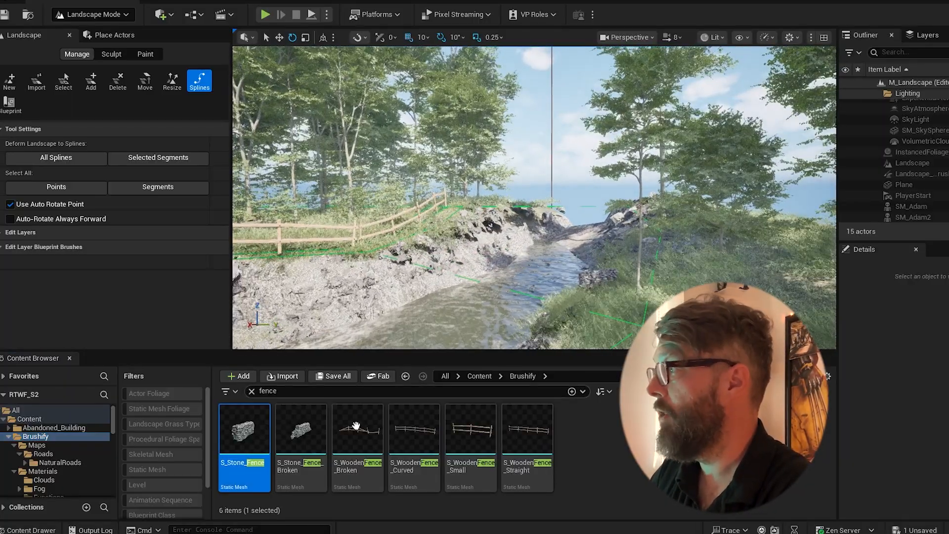
{"action": "left_click_drag", "start_coordinate": [301, 429], "coordinate": [635, 289]}
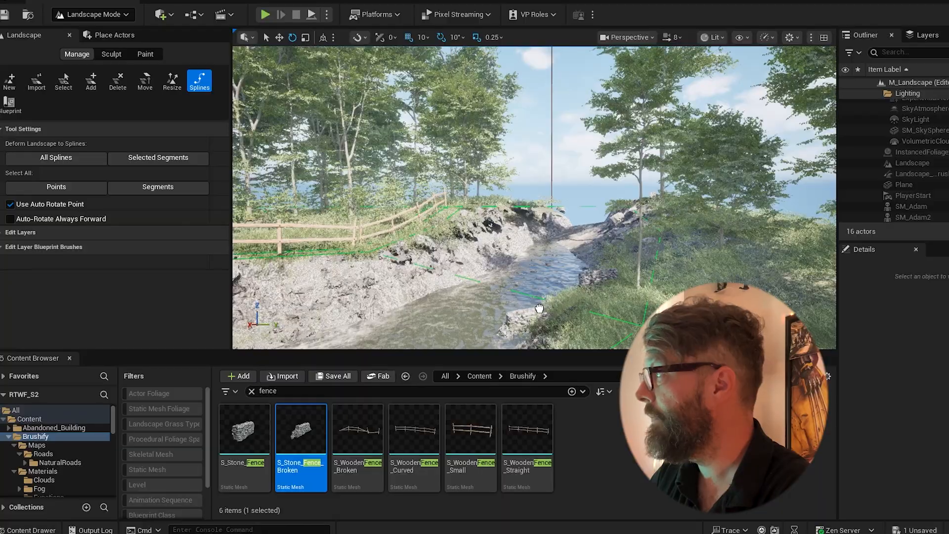
{"action": "left_click_drag", "start_coordinate": [723, 254], "coordinate": [723, 254]}
{"action": "key", "text": "w"}
{"action": "right_click_drag", "start_coordinate": [724, 254], "coordinate": [801, 272]}
{"action": "key", "text": "s"}
{"action": "right_click_drag", "start_coordinate": [474, 242], "coordinate": [438, 252]}
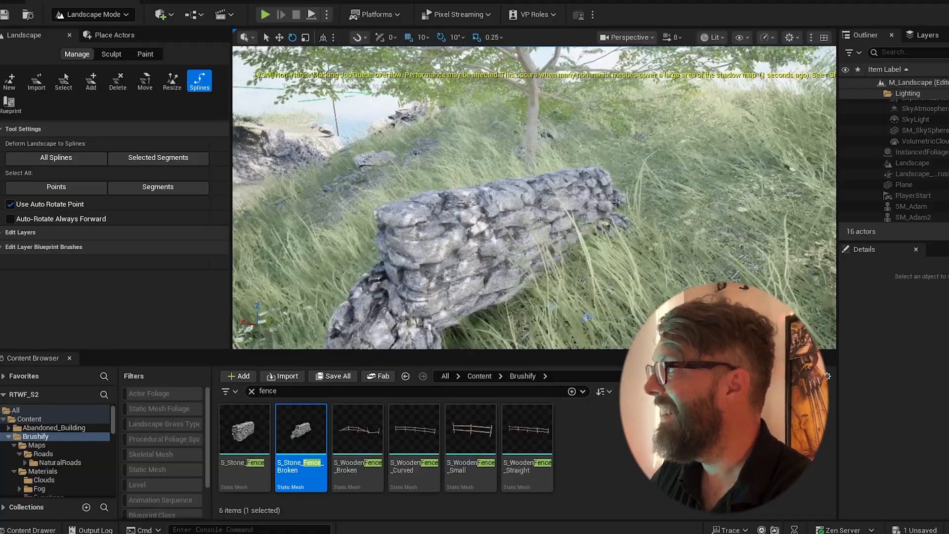
{"action": "scroll", "coordinate": [467, 245], "scroll_direction": "down", "scroll_amount": 5}
{"action": "scroll", "coordinate": [503, 219], "scroll_direction": "up", "scroll_amount": 2}
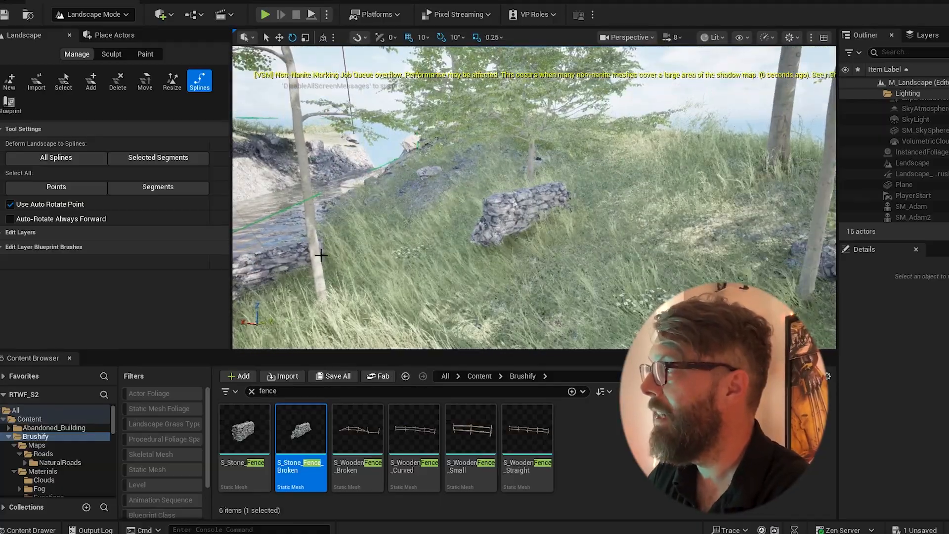
{"action": "right_click_drag", "start_coordinate": [444, 218], "coordinate": [376, 223]}
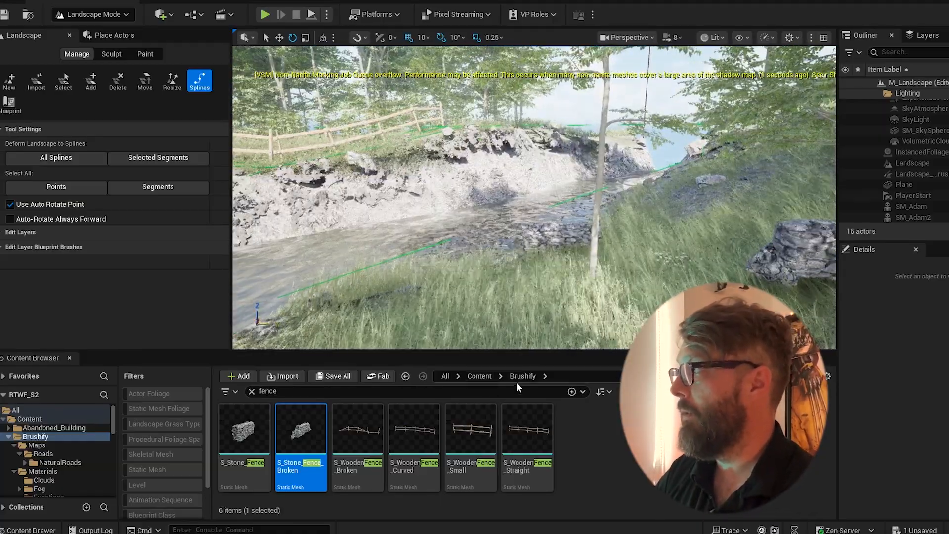
Step: Search the Brushify folder for "slab" and place the S_Cliff_Slab_02 mesh on the grassy riverbank near the stone fences
{"action": "left_click", "coordinate": [253, 391]}
{"action": "type", "text": "rock"}
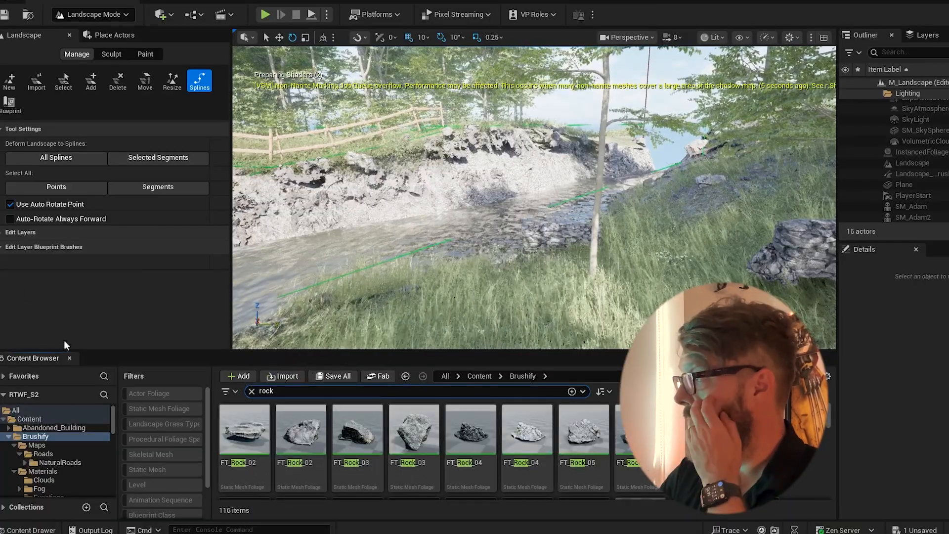
{"action": "left_click", "coordinate": [256, 392]}
{"action": "type", "text": "slab"}
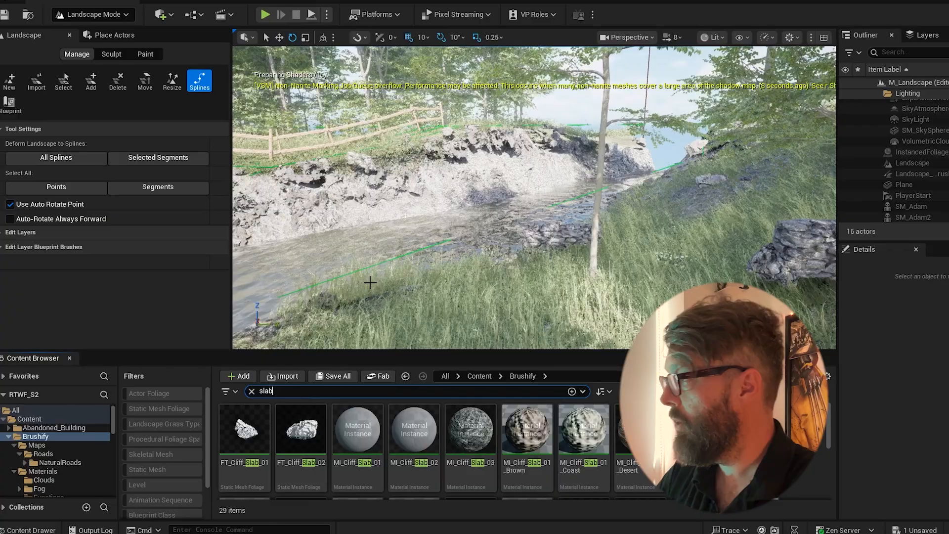
{"action": "scroll", "coordinate": [494, 435], "scroll_direction": "down", "scroll_amount": 2}
{"action": "left_click_drag", "start_coordinate": [635, 430], "coordinate": [692, 198]}
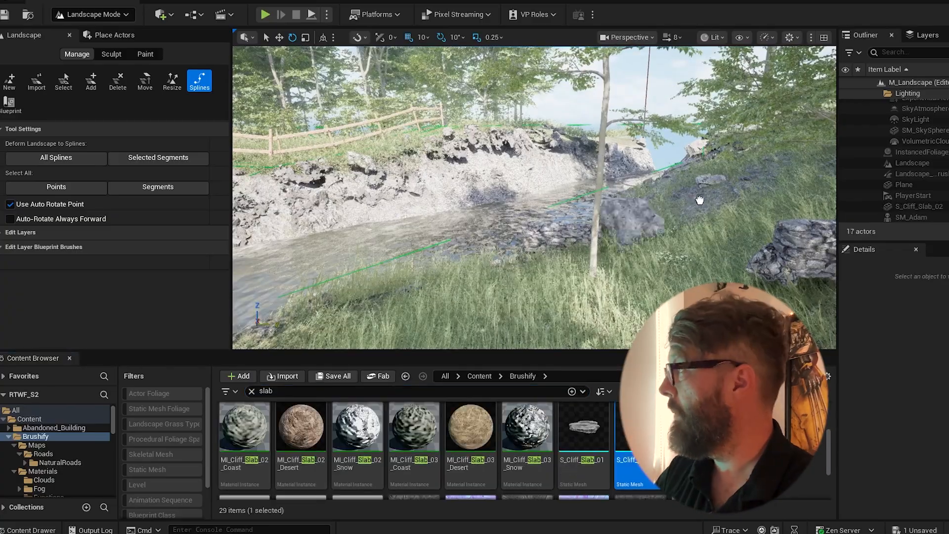
Step: Place the S_Cliff_Slab_01 mesh at the river's edge in front of the grassy bank
{"action": "left_click_drag", "start_coordinate": [595, 435], "coordinate": [417, 275]}
{"action": "key", "text": "w"}
{"action": "right_click_drag", "start_coordinate": [399, 231], "coordinate": [393, 234]}
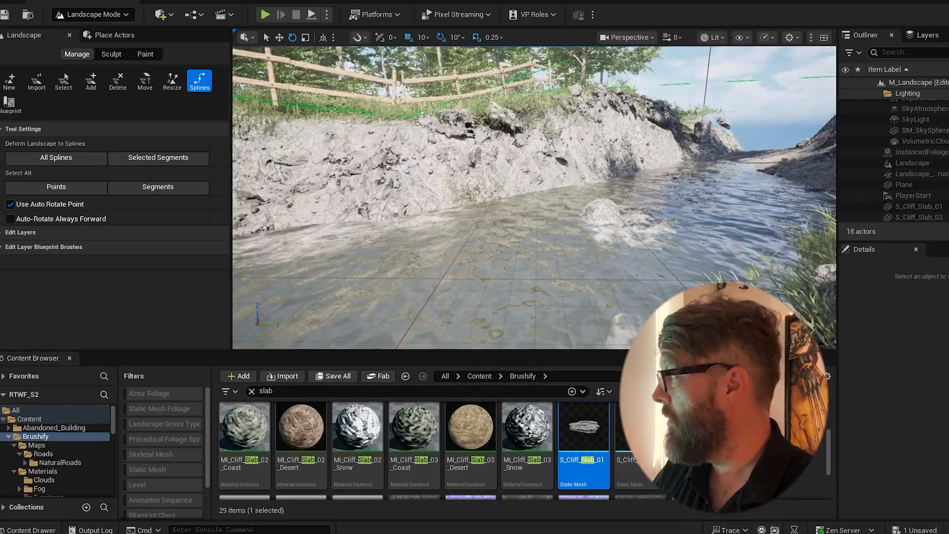
Step: Place the S_Cliff_Slab_02_Snow mesh in the river below the wooden fence
{"action": "scroll", "coordinate": [317, 435], "scroll_direction": "down", "scroll_amount": 2}
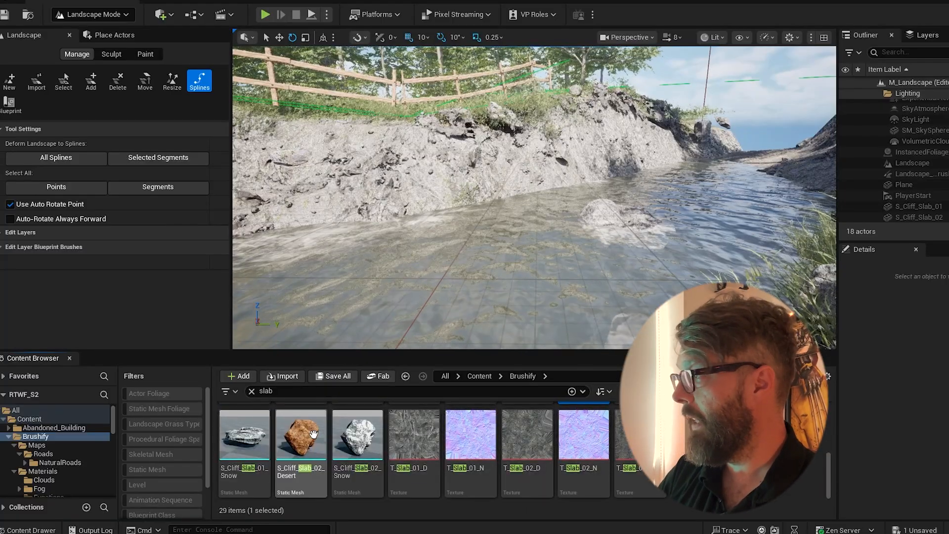
{"action": "left_click_drag", "start_coordinate": [356, 435], "coordinate": [417, 297]}
{"action": "left_click_drag", "start_coordinate": [468, 230], "coordinate": [467, 236]}
{"action": "key", "text": "r"}
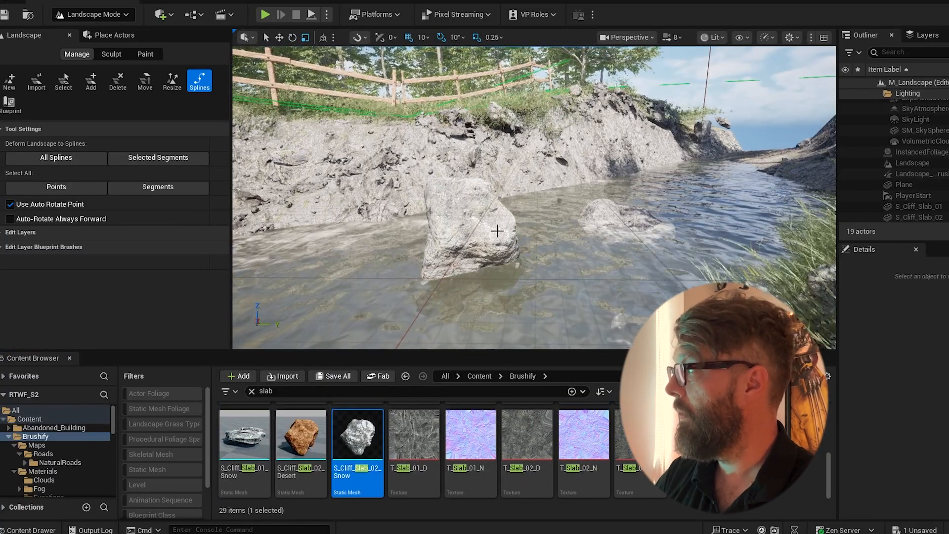
{"action": "left_click_drag", "start_coordinate": [599, 208], "coordinate": [599, 225]}
{"action": "right_click_drag", "start_coordinate": [599, 208], "coordinate": [591, 188]}
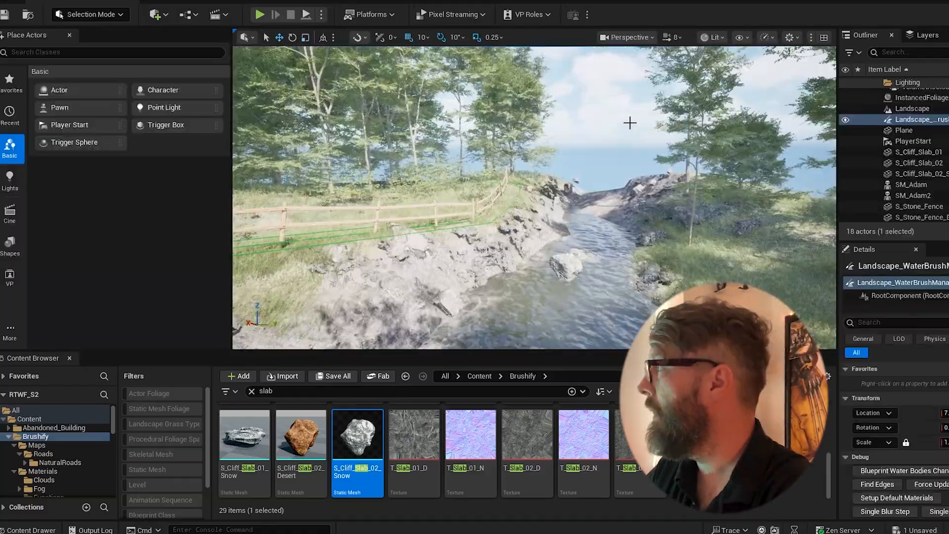
{"action": "right_click_drag", "start_coordinate": [595, 203], "coordinate": [800, 184]}
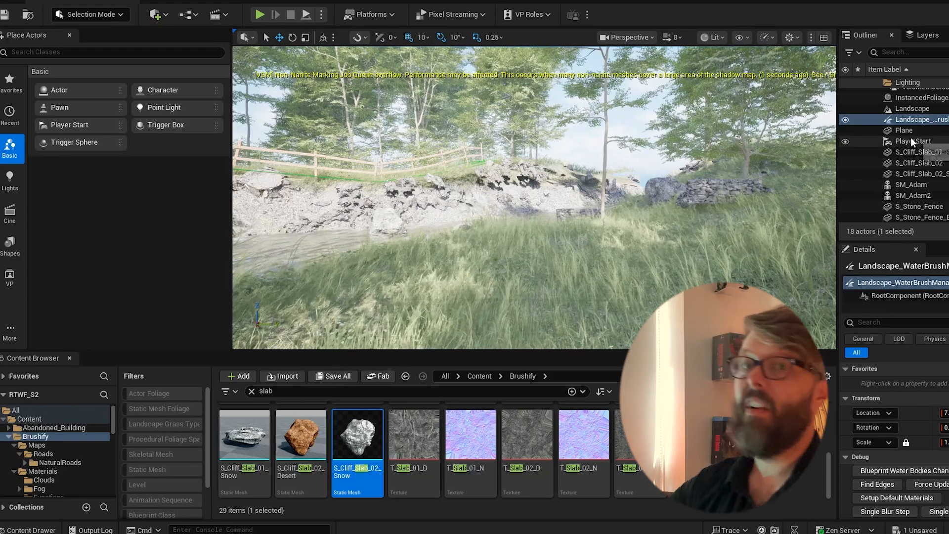